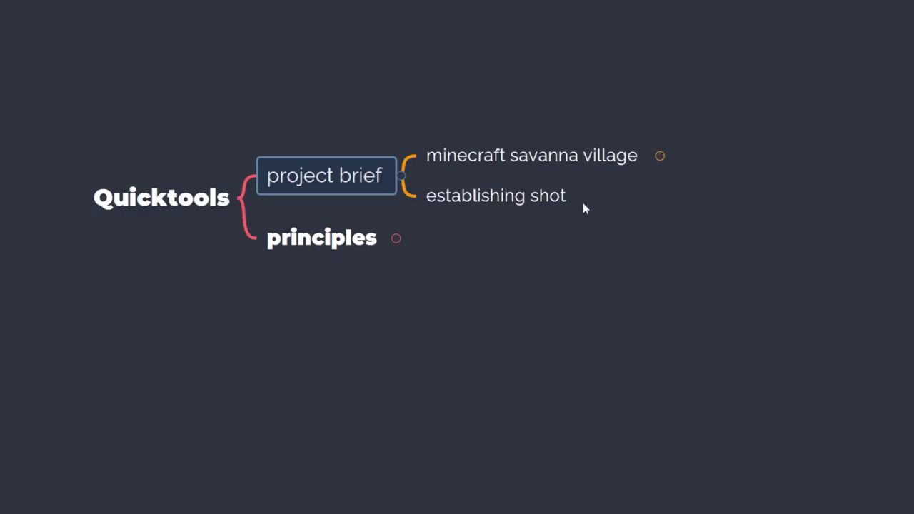
key(Right)
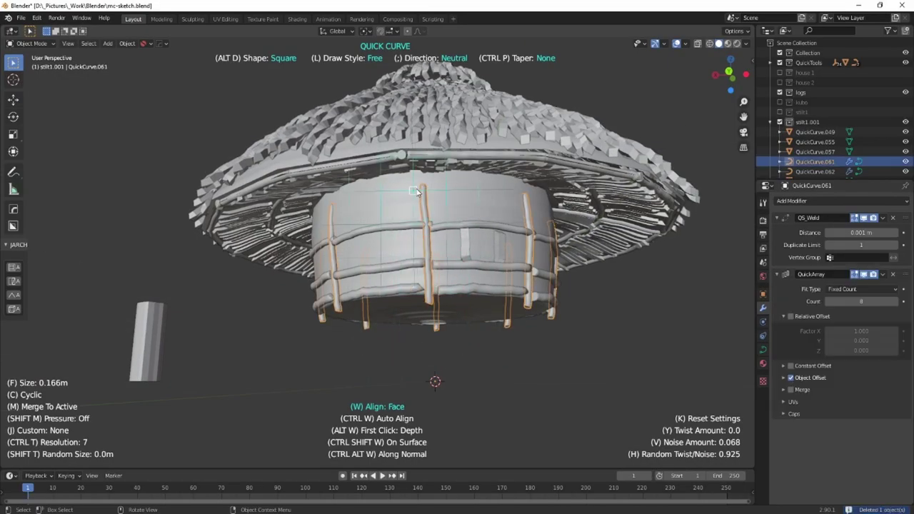
Step: In Blender, move the ring of vertical posts around the hut inward to the wall
middle_drag(442, 335, 533, 254)
mouse_move(678, 275)
middle_down()
mouse_move(509, 335)
mouse_move(386, 307)
middle_up()
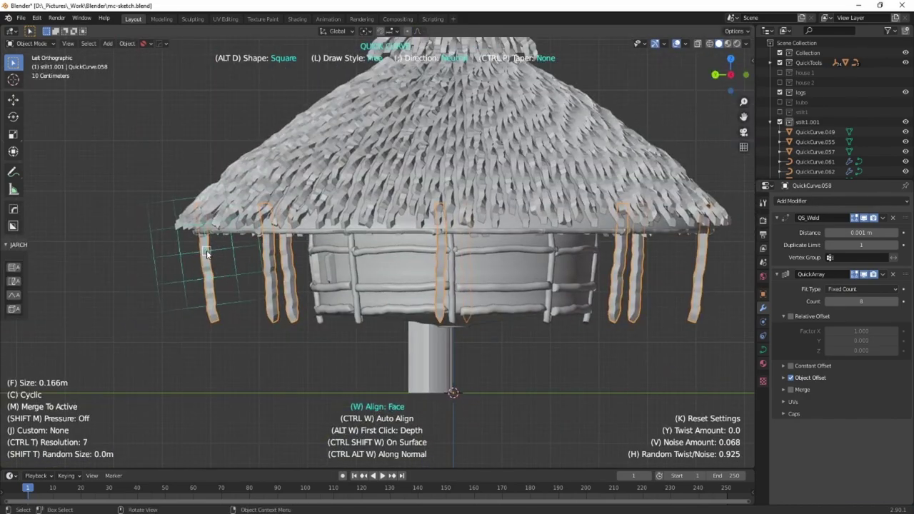
drag(205, 249, 306, 236)
middle_drag(291, 250, 312, 243)
key(g)
click(307, 235)
Step: Draw a short diagonal strip with Quick Curve on the hut's front, redo the first attempt, and move it into place
key(x)
click(388, 286)
drag(390, 262, 349, 239)
key(ctrl+z)
drag(388, 269, 334, 225)
mouse_move(387, 275)
middle_down()
mouse_move(295, 421)
mouse_move(429, 357)
middle_up()
key(g)
click(561, 266)
middle_drag(546, 266, 430, 341)
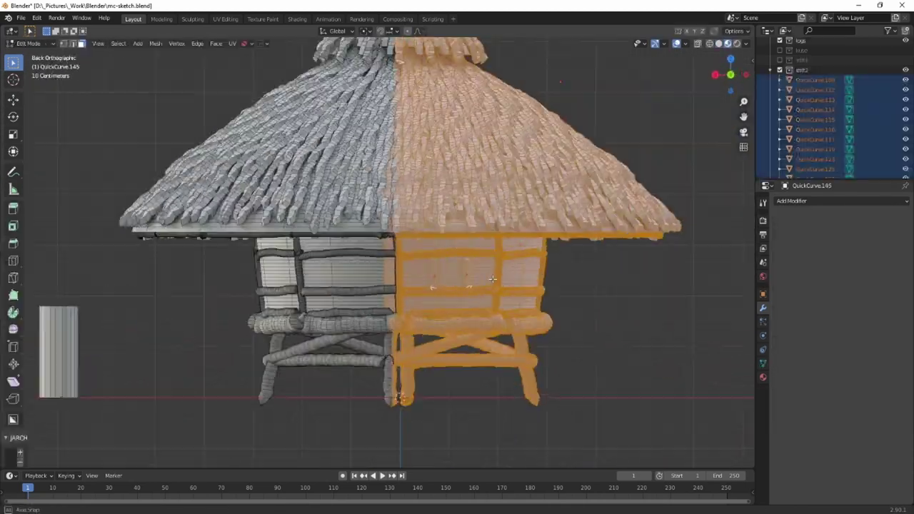
Step: Move the selected half of the hut -5.0221 m along X, stretching the geometry between the halves
key(shift+d)
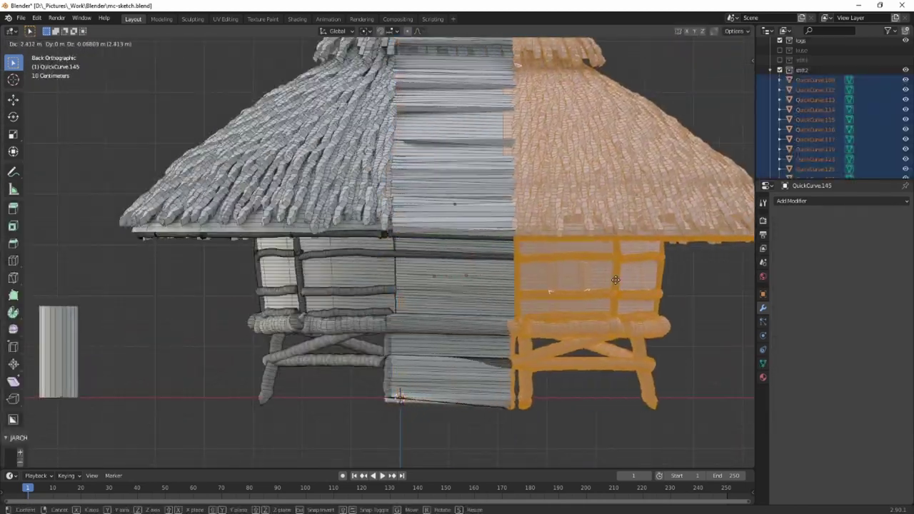
key(x)
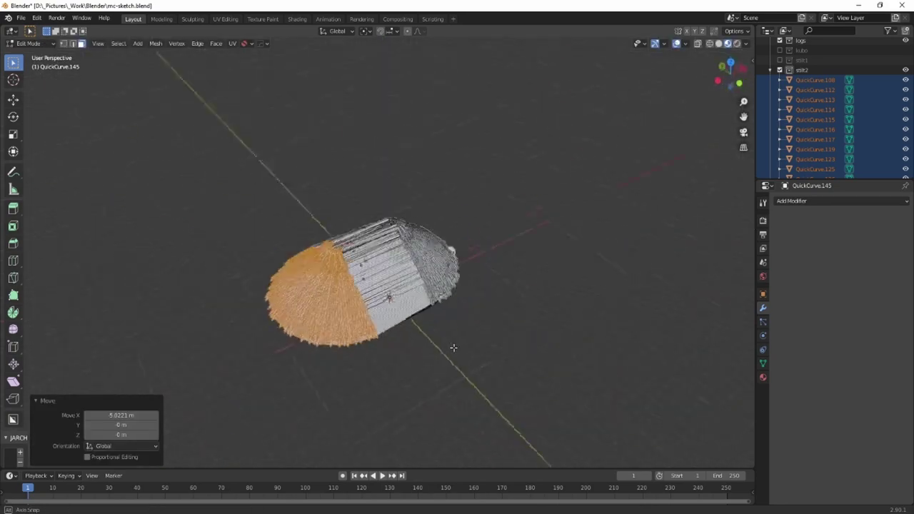
middle_drag(454, 347, 523, 327)
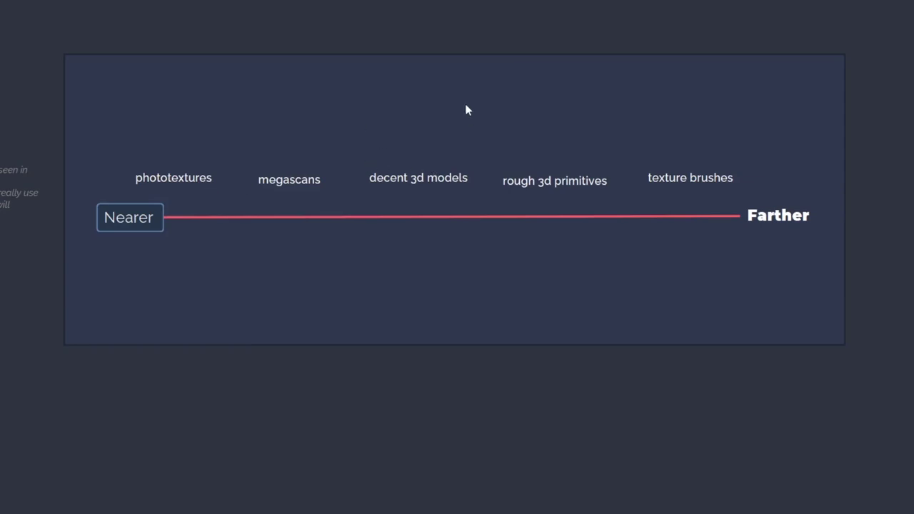
Step: In the mind map, nudge the phototextures, megascans and decent 3d models labels above the Nearer–Farther line
click(145, 184)
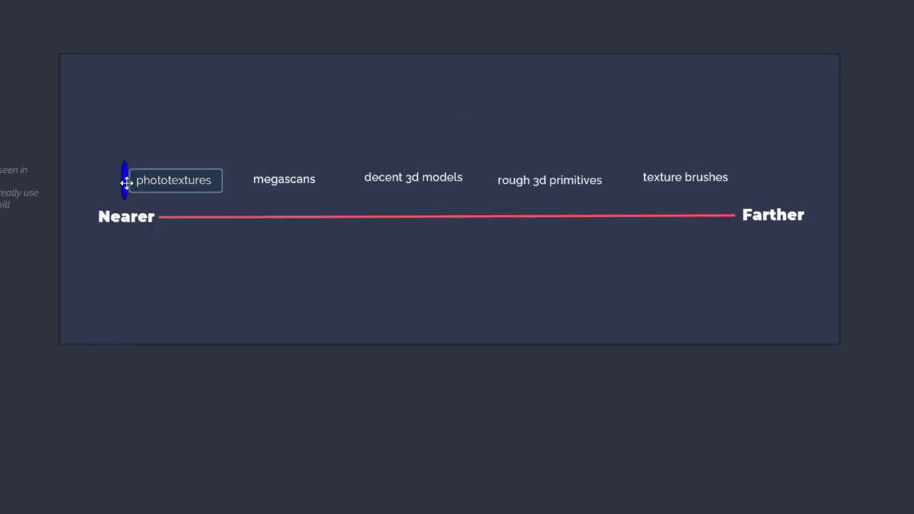
mouse_move(127, 182)
mouse_down()
mouse_move(163, 164)
mouse_move(138, 173)
mouse_up()
drag(249, 182, 247, 181)
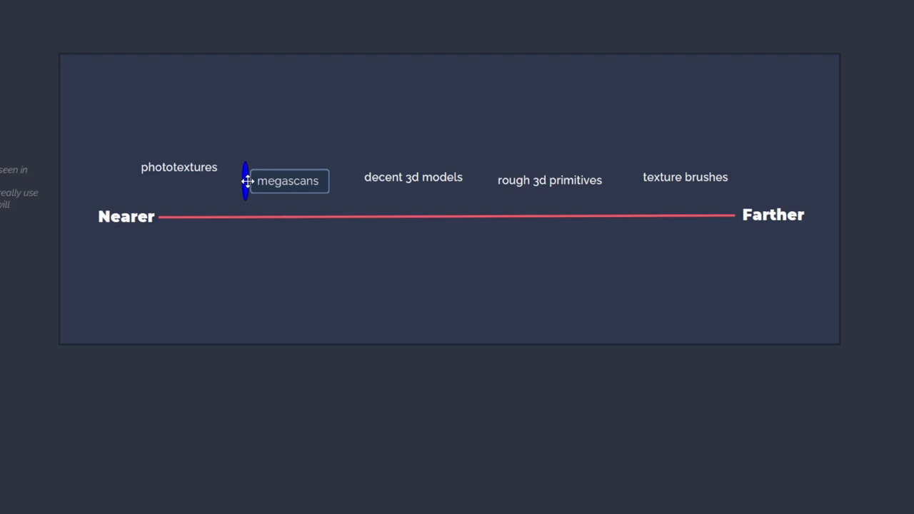
mouse_move(358, 178)
drag(358, 178, 360, 177)
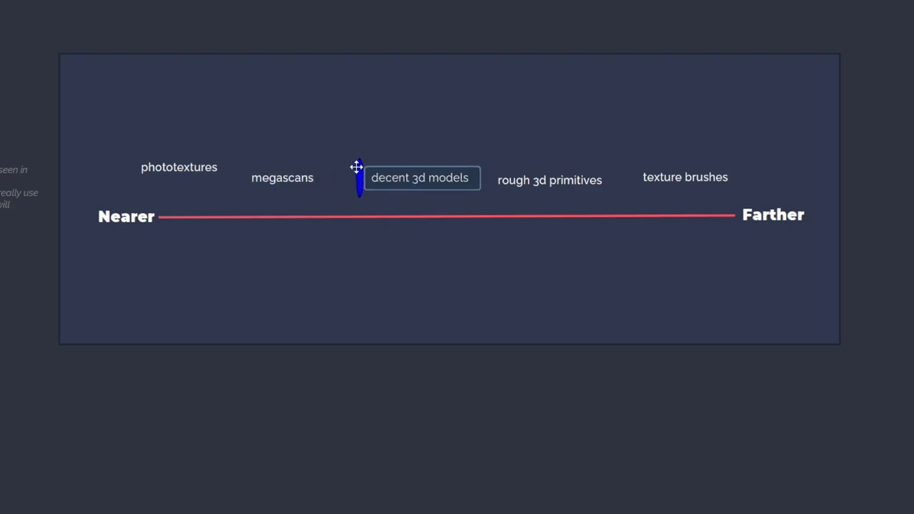
drag(357, 173, 357, 172)
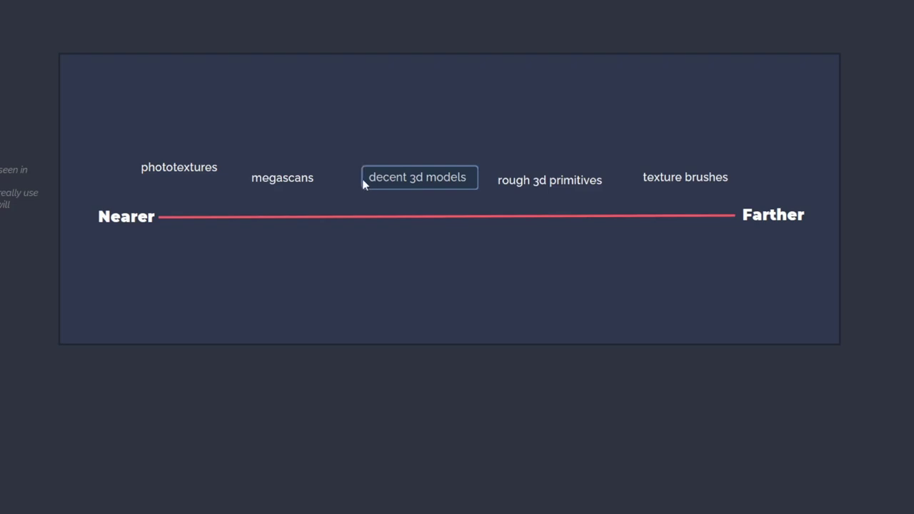
click(532, 179)
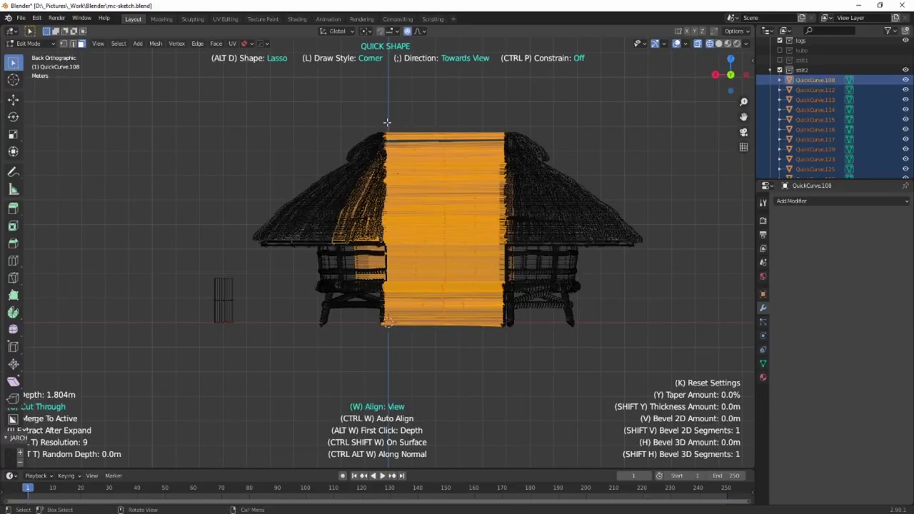
Step: In Blender, cut through the hut's stretched middle section using Quick Shape with a Box shape
ctrl+drag(385, 132, 501, 345)
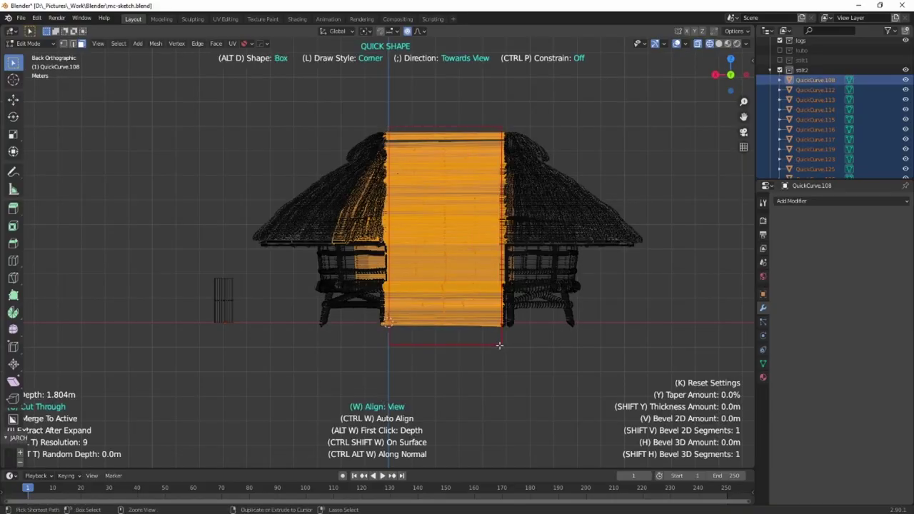
click(418, 336)
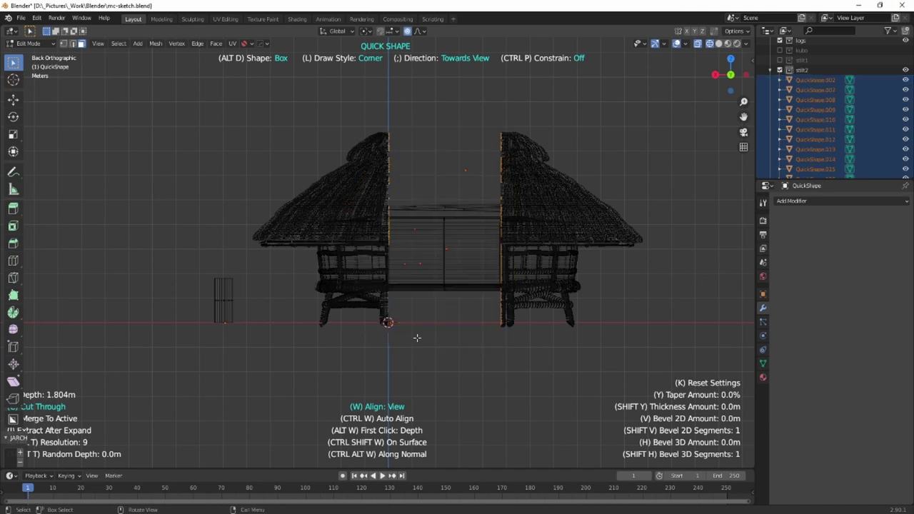
Step: Delete the leftover geometry between the two hut halves, including its linked pieces
middle_drag(418, 336, 449, 243)
click(449, 244)
scroll(449, 243, up, 3)
drag(429, 157, 472, 362)
key(x)
click(472, 362)
key(Tab)
key(Tab)
key(ctrl+l)
key(x)
click(486, 352)
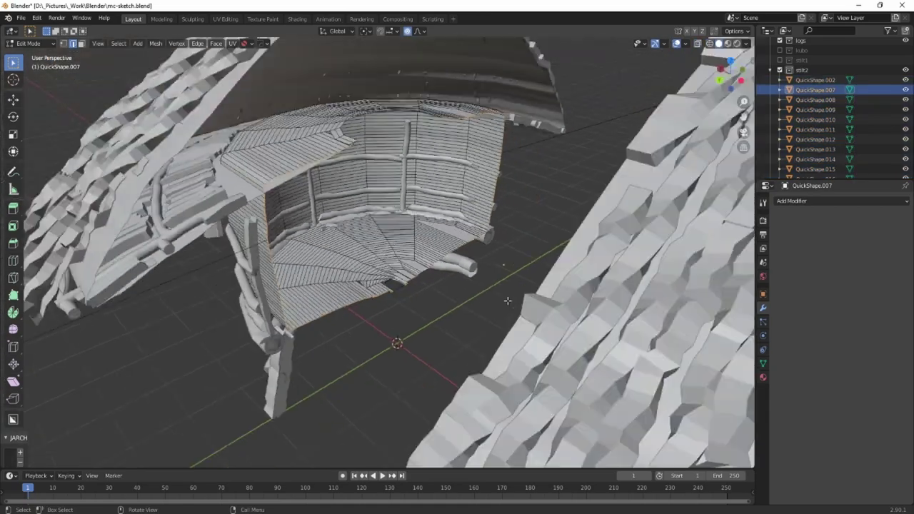
Step: Move the entire hut about 2.48 m along X so that it is centred on the world origin
key(ctrl+KP_1)
key(g)
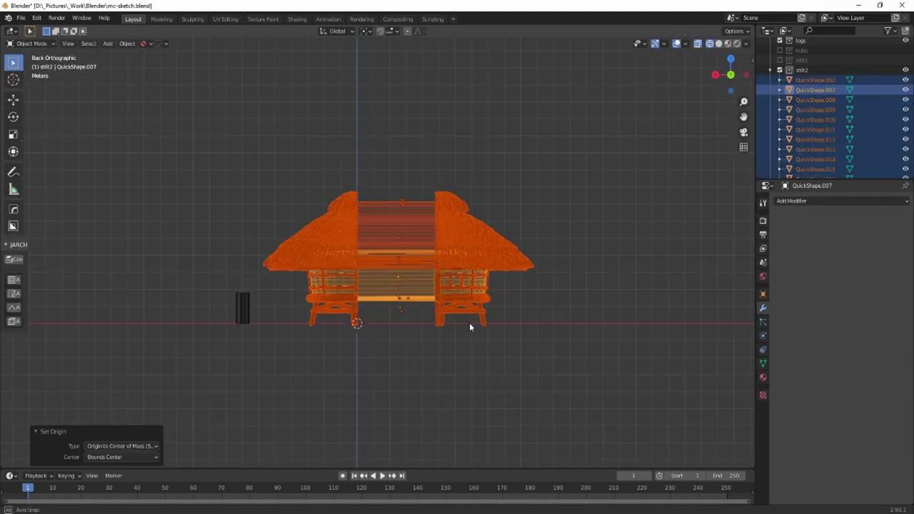
key(g)
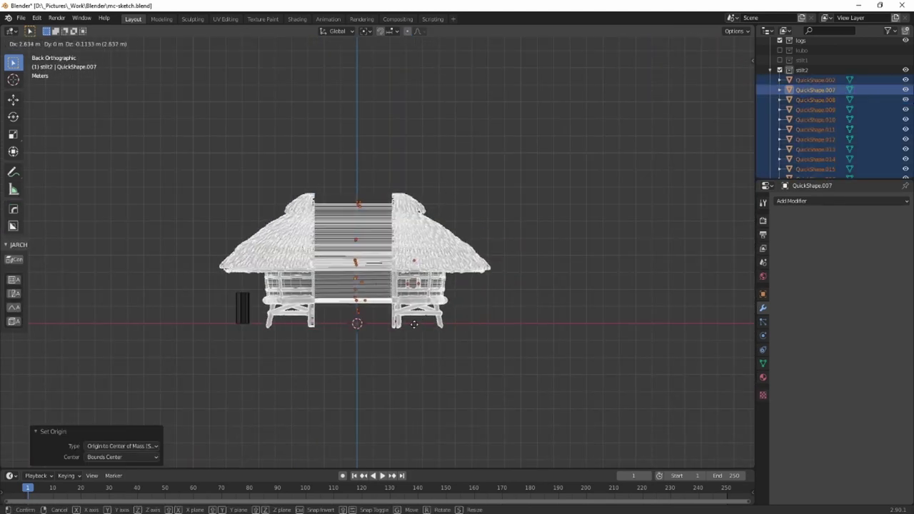
click(428, 324)
shift+middle_drag(371, 314, 399, 334)
scroll(399, 334, up, 2)
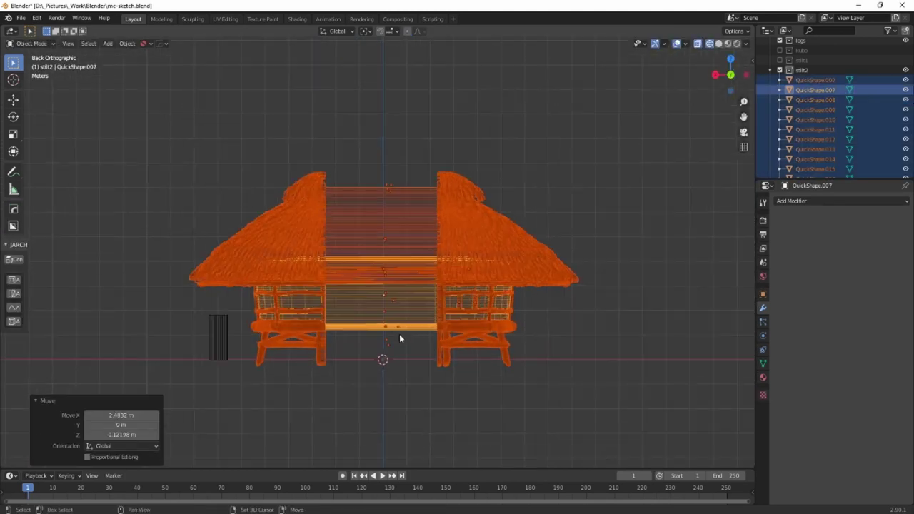
key(grave)
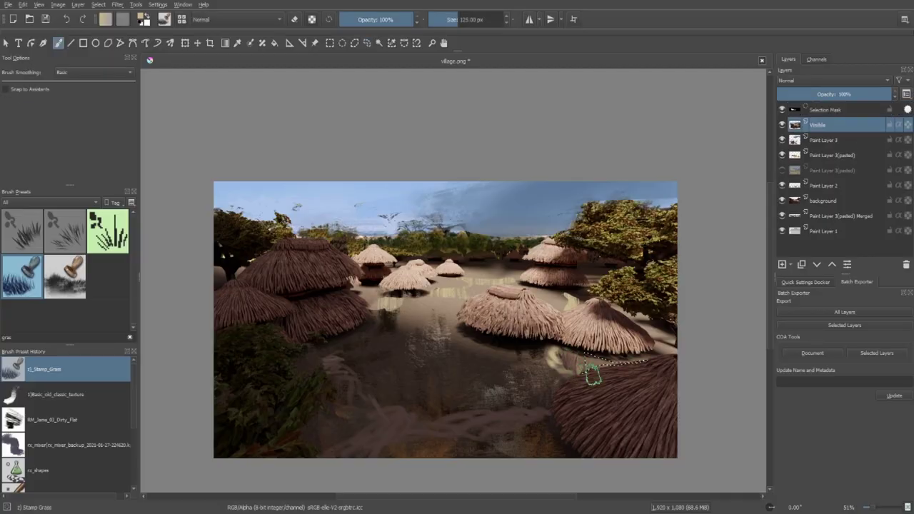
key(l)
mouse_move(539, 402)
mouse_down()
mouse_move(442, 413)
mouse_move(535, 397)
mouse_up()
key(b)
key(ctrl+shift+a)
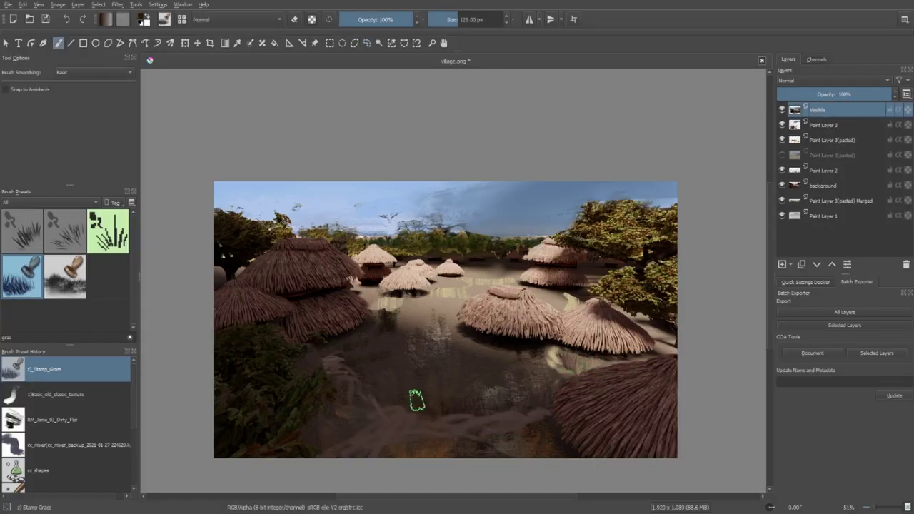
Step: In Krita, select a freehand patch of ground in the painting's centre and stamp dark grass inside it with the Stamp Grass brush
key(f)
drag(387, 359, 431, 386)
key(b)
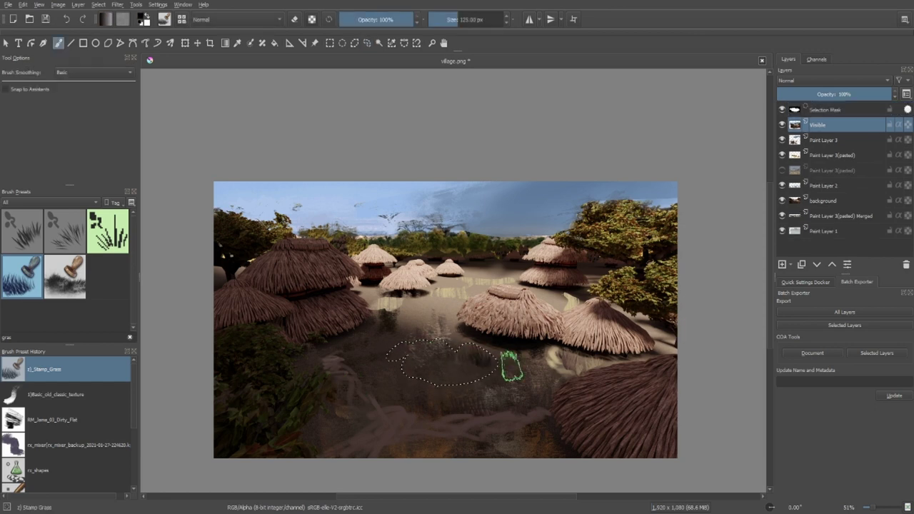
mouse_move(455, 357)
mouse_down()
mouse_move(465, 355)
mouse_move(448, 355)
mouse_up()
mouse_move(134, 411)
mouse_down()
mouse_move(136, 462)
mouse_move(139, 400)
mouse_move(141, 424)
mouse_up()
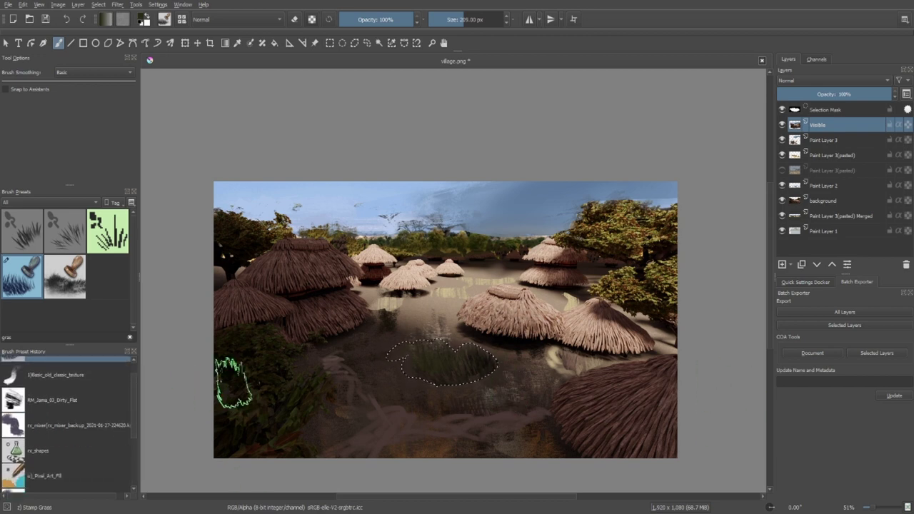
scroll(67, 449, up, 1)
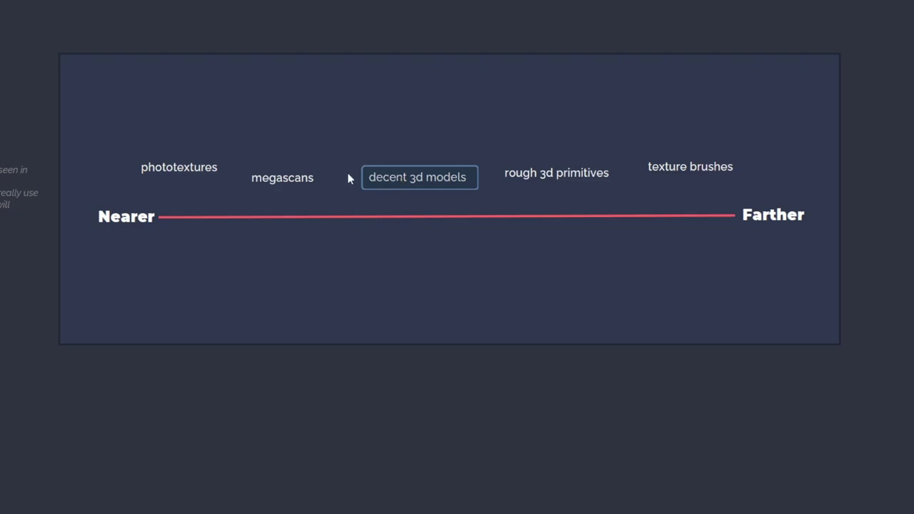
Step: In the mind map, raise the decent 3d models and rough 3d primitives labels and bring them closer together
drag(356, 178, 365, 169)
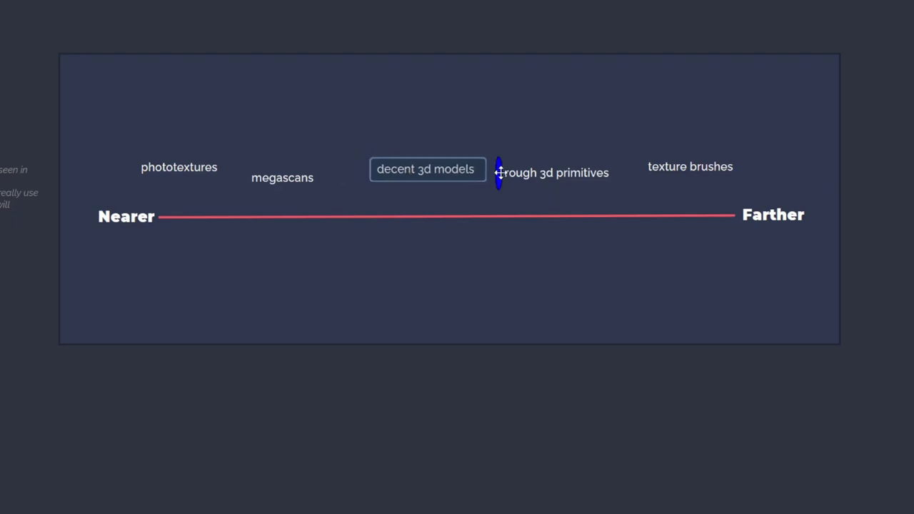
drag(499, 173, 485, 159)
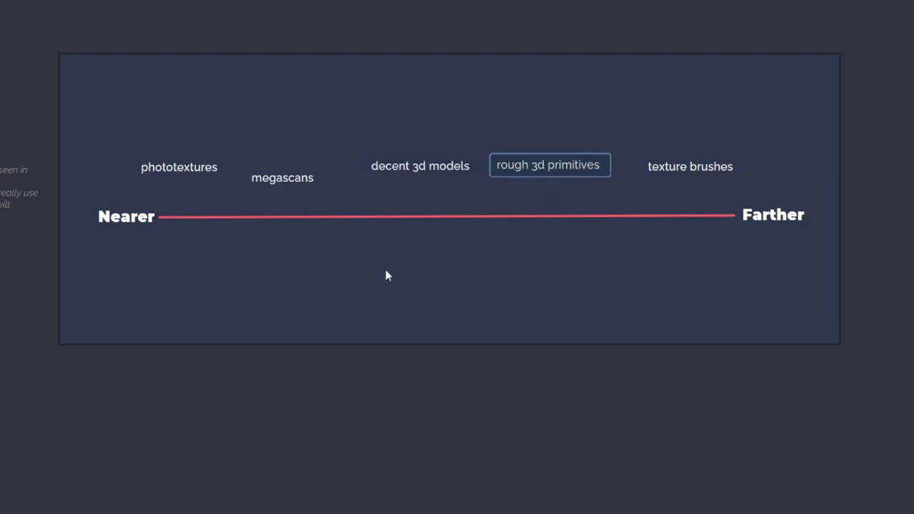
Step: Expand the topic "the proper context" under principles and bring its workflow branches into view
key(Left)
key(Left)
click(250, 124)
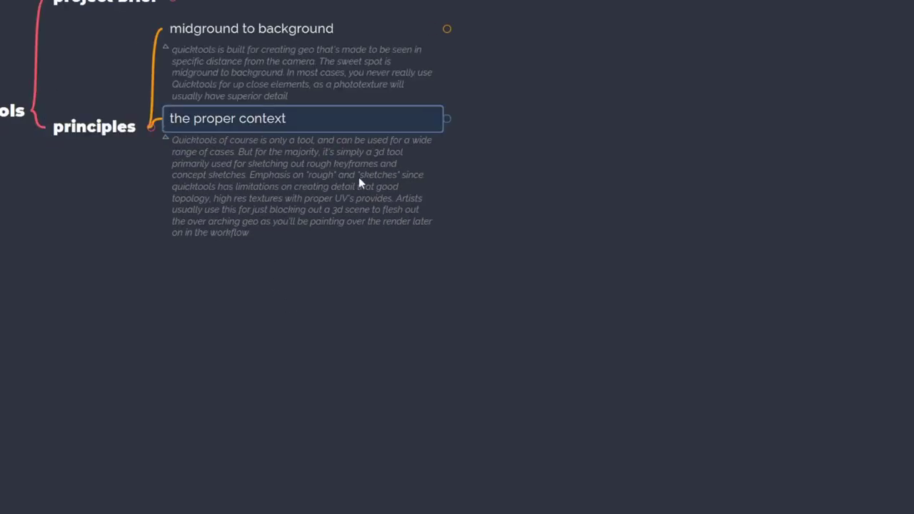
key(space)
drag(506, 288, 405, 377)
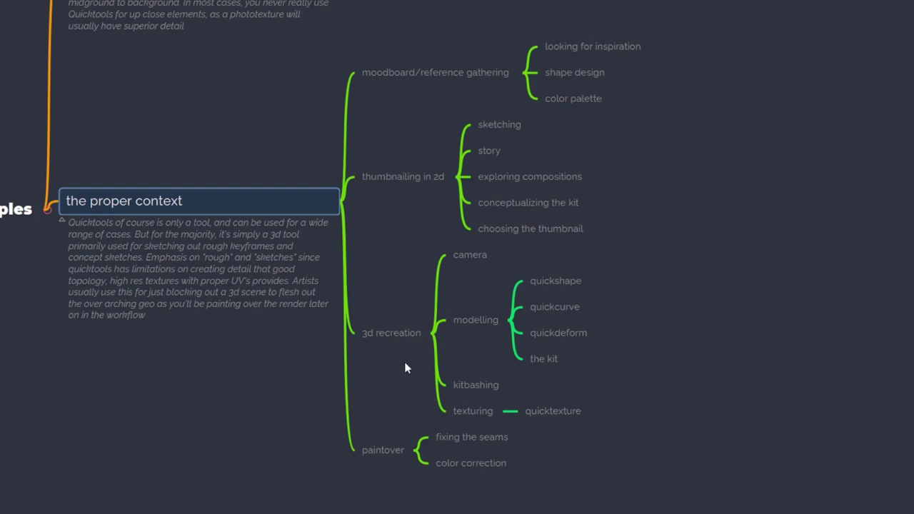
drag(331, 372, 417, 346)
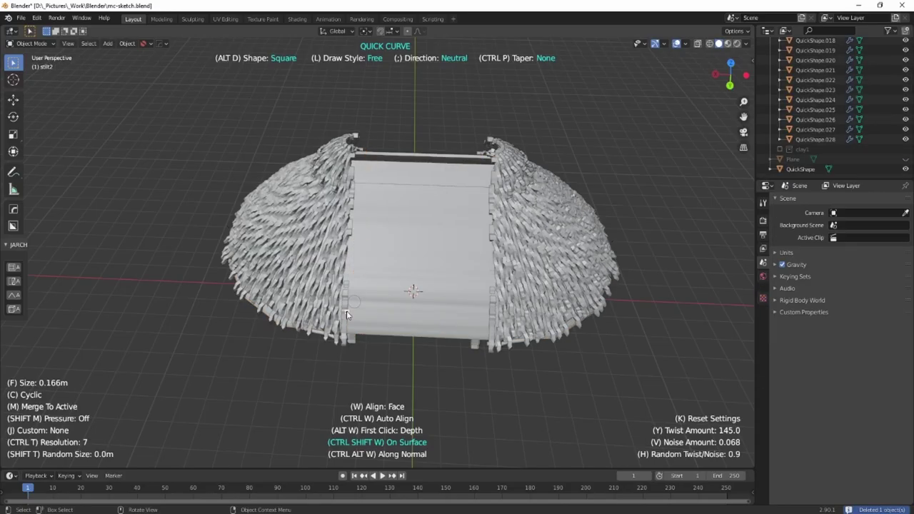
Step: In Blender, draw thatch strands down the smooth middle section of the roof using Quick Curve with On Surface enabled
click(349, 318)
mouse_move(369, 174)
mouse_down()
mouse_move(365, 331)
mouse_move(395, 321)
mouse_up()
drag(397, 189, 405, 325)
drag(411, 202, 420, 328)
drag(375, 305, 378, 334)
drag(396, 177, 403, 203)
mouse_move(386, 223)
middle_down()
mouse_move(354, 187)
mouse_move(339, 207)
mouse_move(400, 153)
middle_up()
middle_drag(477, 165, 346, 354)
key(Delete)
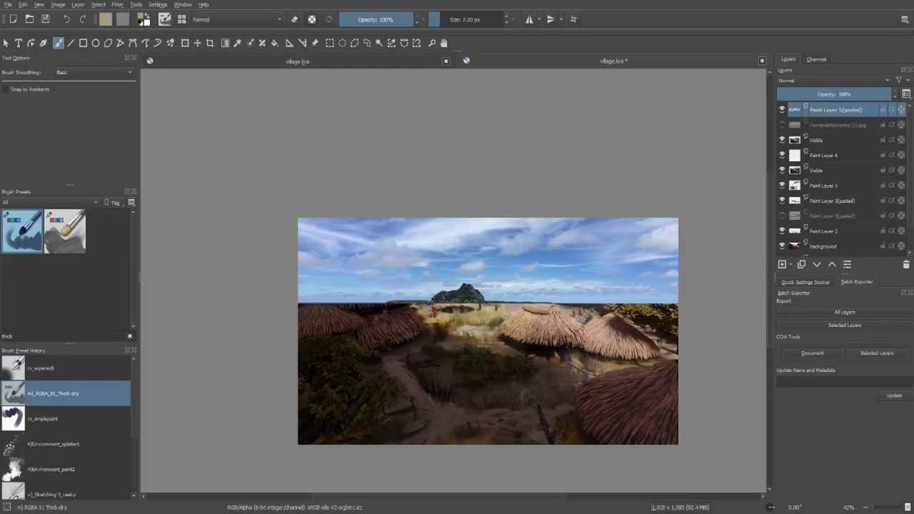
Step: In Krita, reposition the pasted sky layer and erase its lower edge with rx_eraser to blend it into the horizon
mouse_move(664, 297)
mouse_down()
mouse_move(485, 282)
mouse_move(307, 289)
mouse_move(335, 249)
mouse_move(429, 285)
mouse_move(475, 271)
mouse_move(496, 284)
mouse_up()
mouse_move(543, 285)
mouse_down()
mouse_move(657, 275)
mouse_move(542, 266)
mouse_up()
ctrl+middle_drag(639, 343, 608, 264)
drag(462, 263, 336, 254)
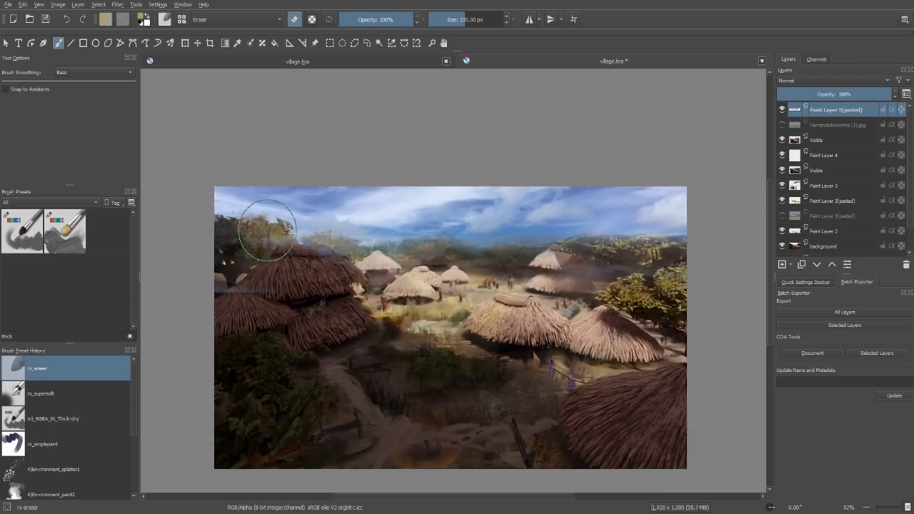
drag(330, 244, 337, 247)
mouse_move(637, 284)
ctrl+middle_down()
mouse_move(635, 357)
mouse_move(572, 314)
mouse_move(501, 323)
ctrl+middle_up()
Step: Erase the pasted sky over the large tree on the village's right side
key(ctrl+j)
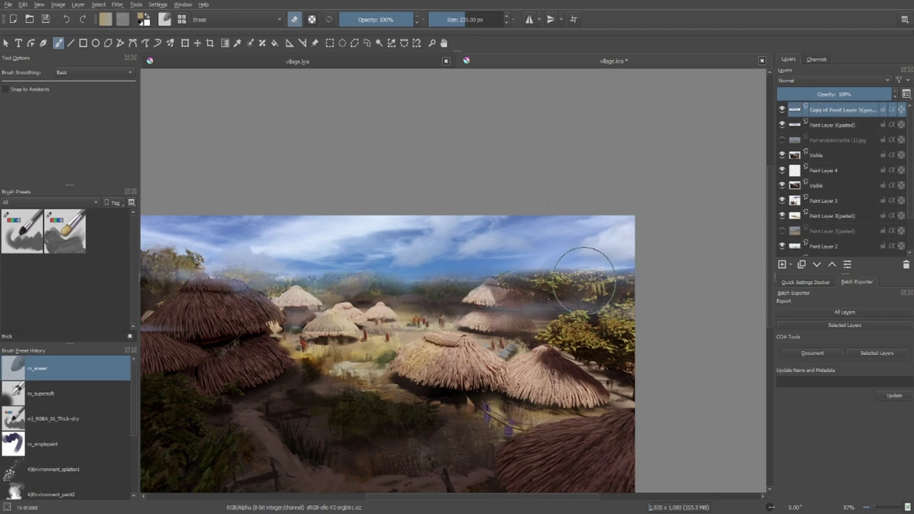
key(ctrl+z)
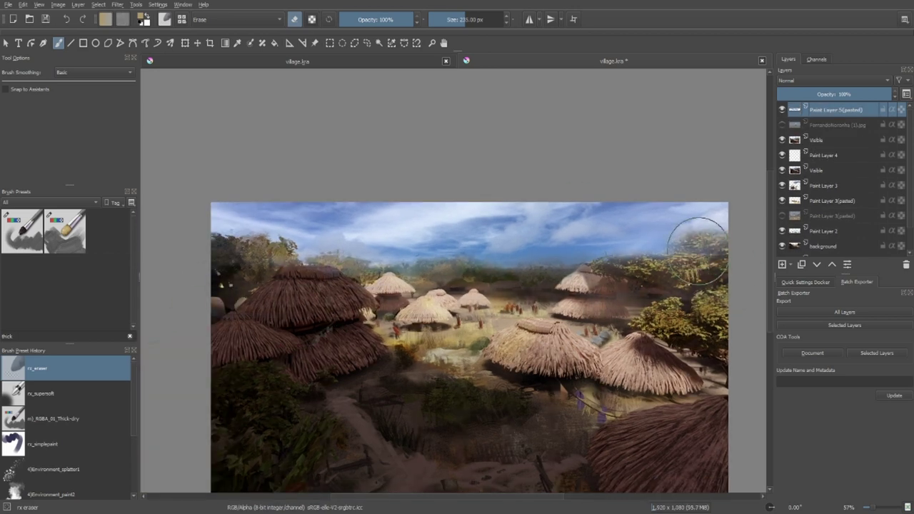
drag(651, 247, 623, 269)
key(Insert)
key(ctrl+z)
key(e)
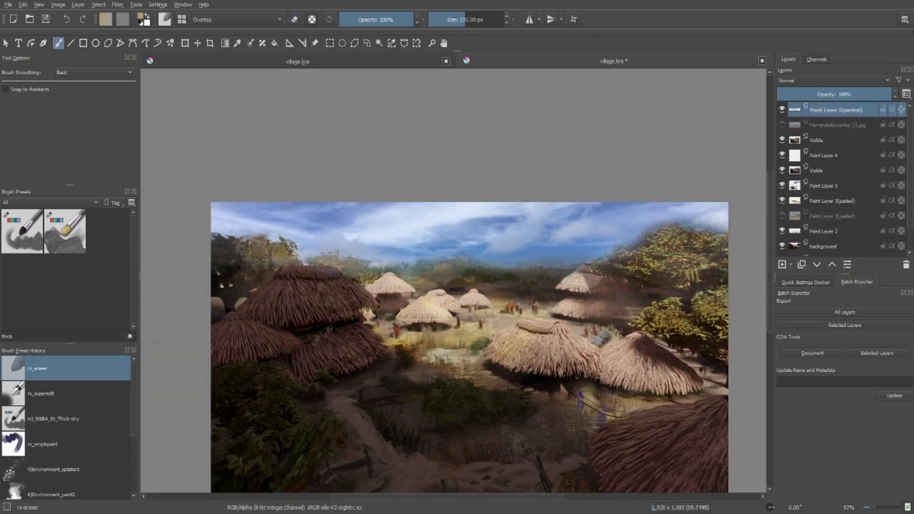
Step: Darken the sky above the distant huts and the right tree using the rx_supersoft brush in Multiply mode
key(e)
key(period)
key(period)
key(alt+shift+m)
mouse_move(572, 239)
shift+mouse_down()
mouse_move(610, 224)
mouse_move(514, 237)
mouse_move(682, 246)
mouse_move(583, 235)
shift+mouse_up()
key(ctrl+z)
key(slash)
key(ctrl+z)
drag(603, 235, 460, 231)
drag(746, 229, 593, 225)
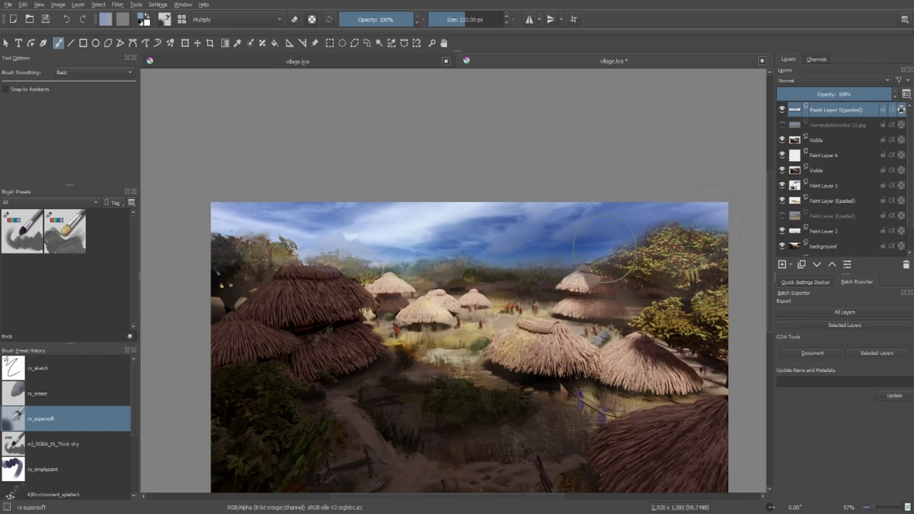
Step: In the mind map, select the topic "moodboard/reference gathering"
scroll(475, 293, down, 3)
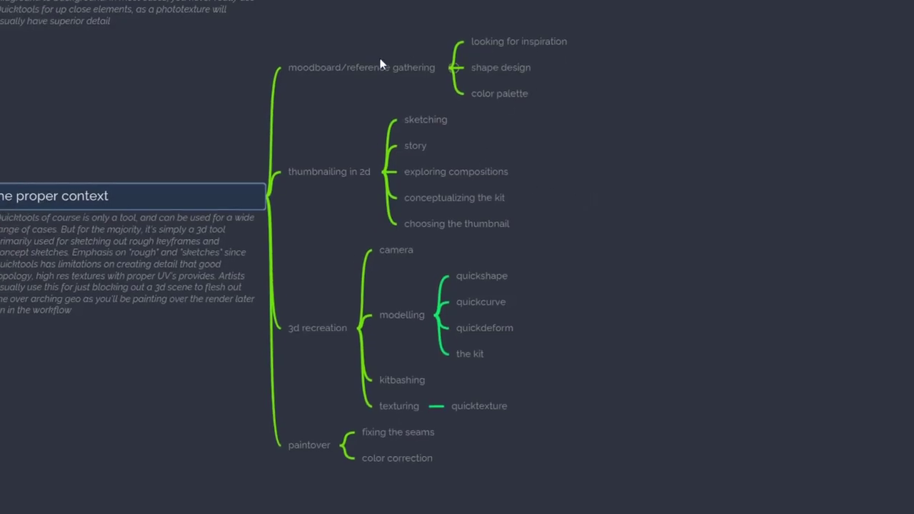
click(389, 67)
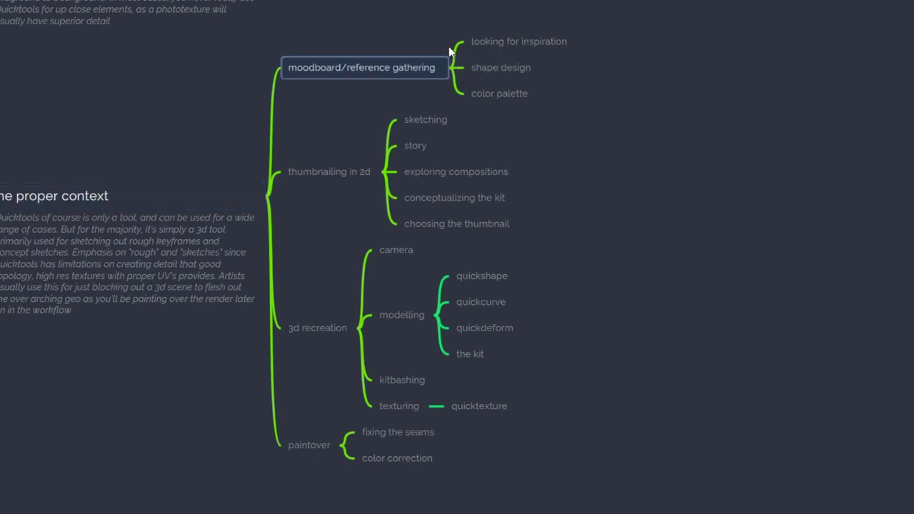
Step: In the mind map, select the topic "thumbnailing in 2d" and one of its subtopics
click(330, 169)
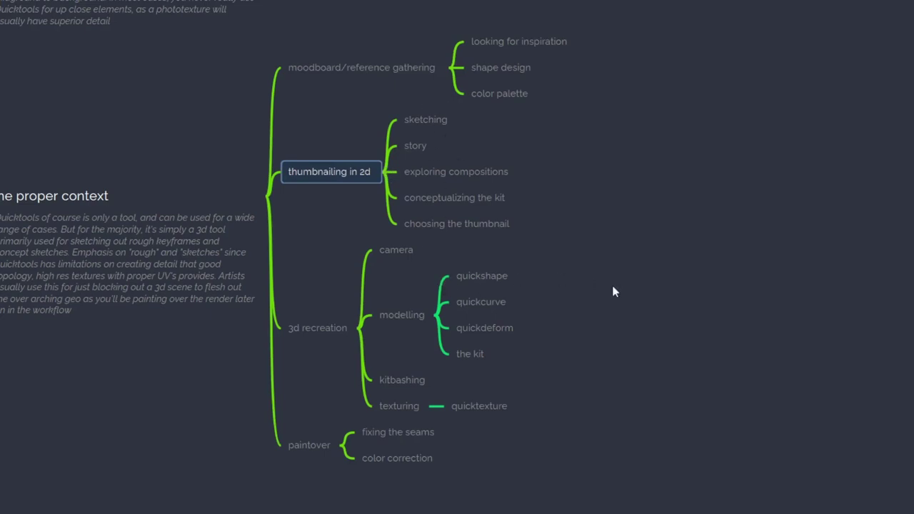
drag(613, 285, 614, 230)
click(457, 144)
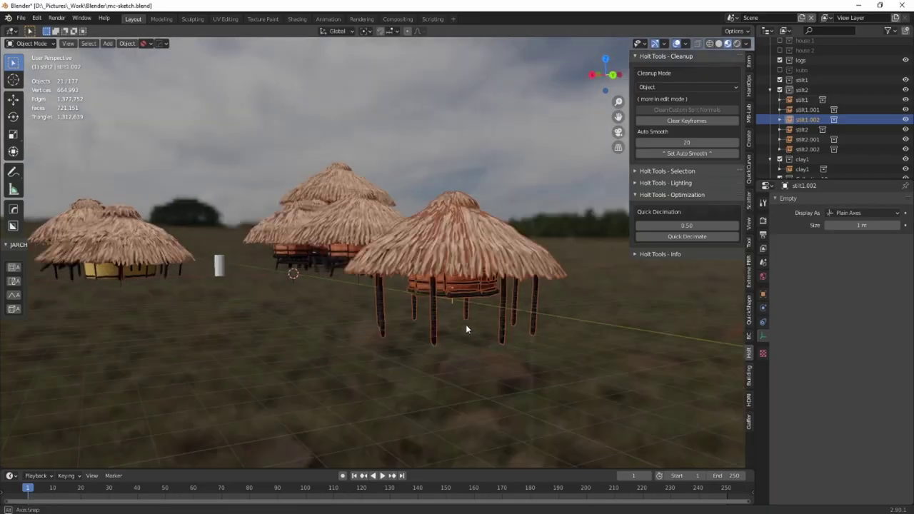
Step: In Blender, adjust the selected stilt hut's height in the village scene by moving it along Z
middle_drag(466, 326, 510, 331)
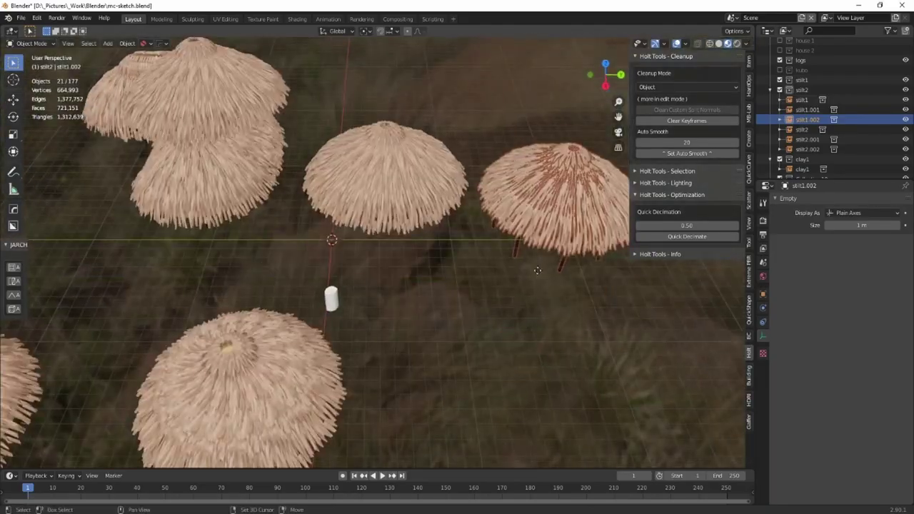
key(g)
key(z)
click(60, 230)
middle_drag(347, 153, 423, 87)
key(g)
key(z)
click(379, 132)
Step: Scale the selected stilt hut in the village layout
middle_drag(378, 132, 431, 176)
scroll(529, 179, up, 2)
key(s)
click(500, 184)
Step: Select a neighbouring hut and move it to a new spot in the village cluster
click(420, 140)
middle_drag(404, 102, 395, 159)
click(342, 147)
key(g)
click(394, 155)
click(391, 214)
Step: Select a hut in the village and add a second hut to the selection
middle_drag(391, 214, 371, 293)
scroll(371, 293, down, 4)
click(215, 251)
middle_drag(216, 251, 371, 218)
shift+click(241, 220)
middle_drag(242, 219, 389, 182)
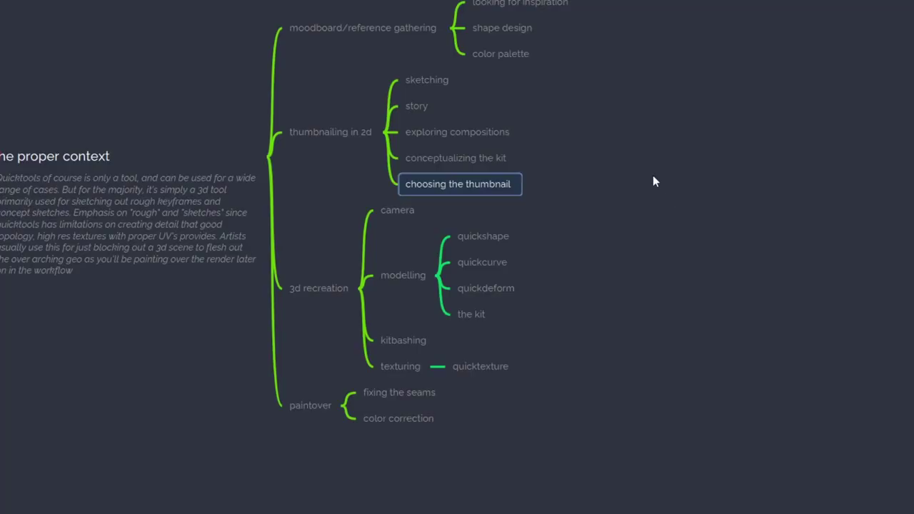
Step: In the mind map, select "exploring compositions", then alternate between "choosing the thumbnail" and "3d recreation"
click(488, 142)
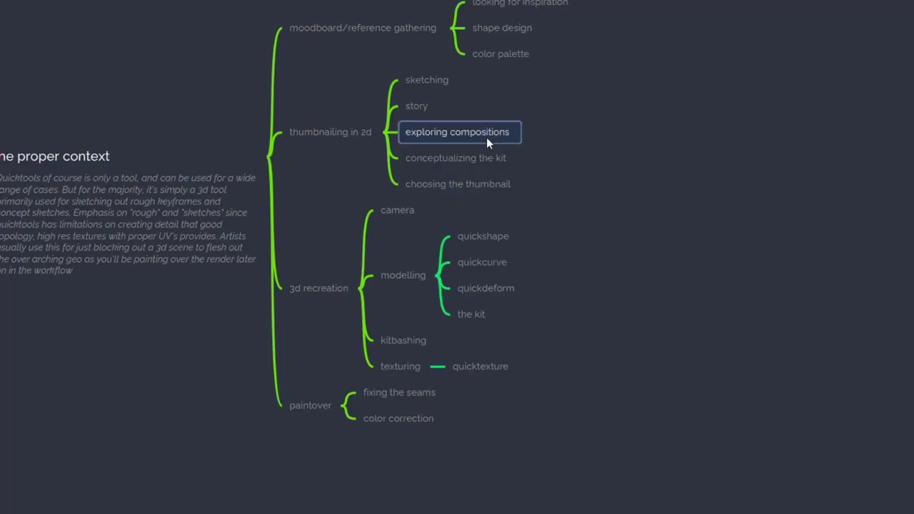
click(497, 188)
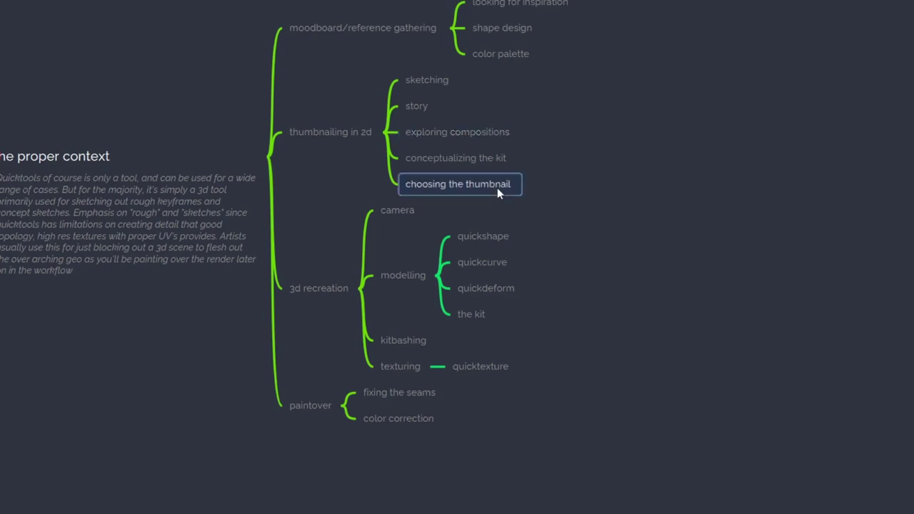
click(305, 290)
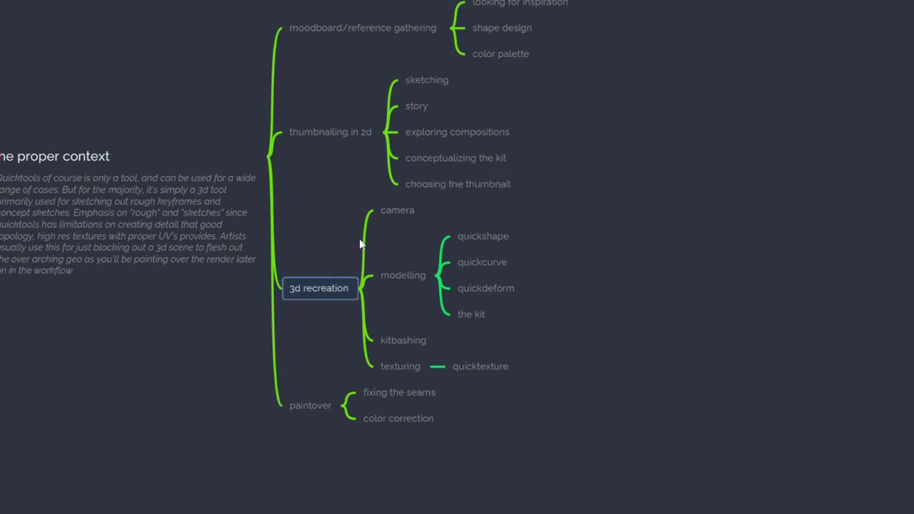
click(487, 187)
click(336, 283)
Step: Alternate the mind map selection between the "camera" and "choosing the thumbnail" topics
click(382, 182)
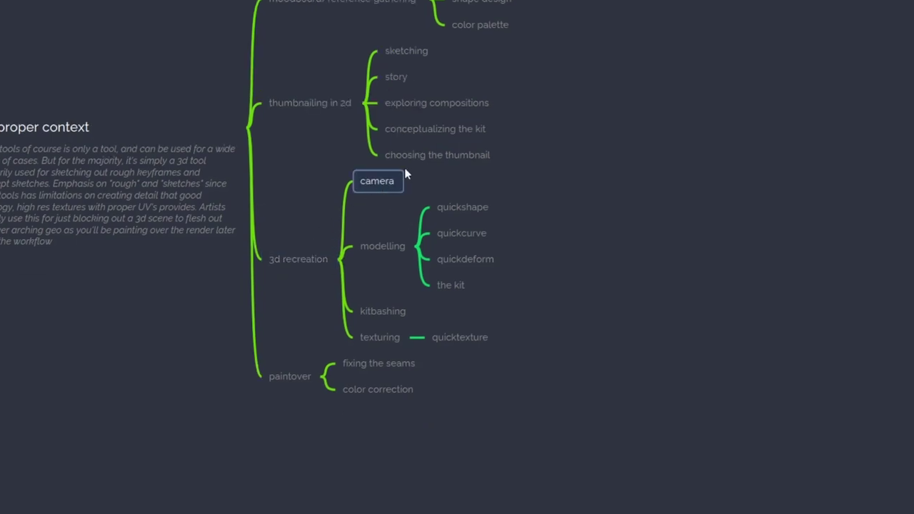
click(406, 164)
click(384, 182)
click(430, 163)
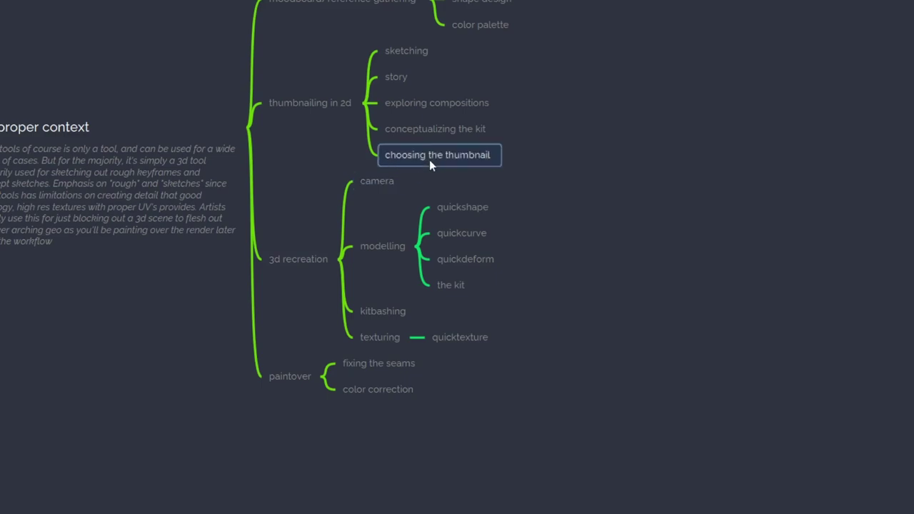
Step: Select "camera", "modelling", "kitbashing" and "texturing" under "3d recreation", alternating between "modelling" and "texturing"
click(376, 181)
click(382, 247)
click(382, 312)
click(381, 339)
click(387, 245)
click(388, 333)
click(393, 243)
click(381, 337)
click(391, 247)
click(397, 335)
click(402, 245)
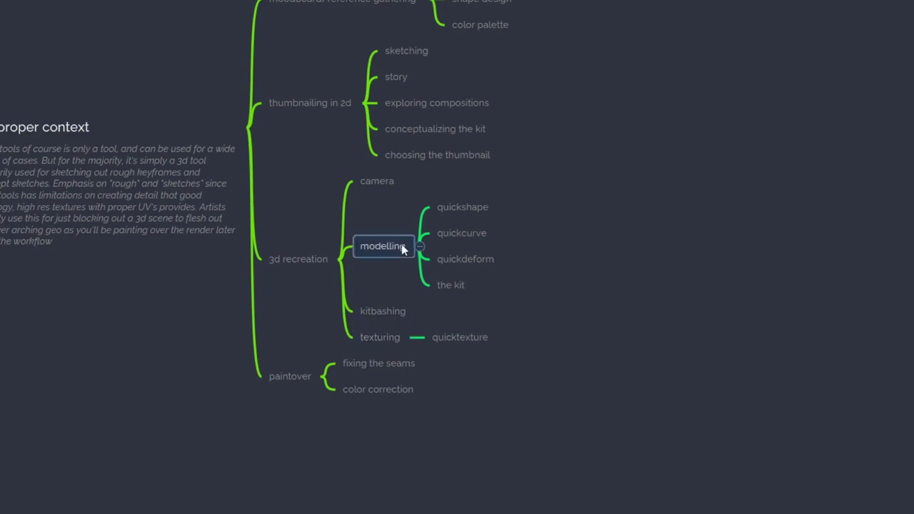
Step: Select "quickshape" through "quickdeform" under "modelling", then "the kit", "kitbashing" and "texturing" one at a time
click(474, 210)
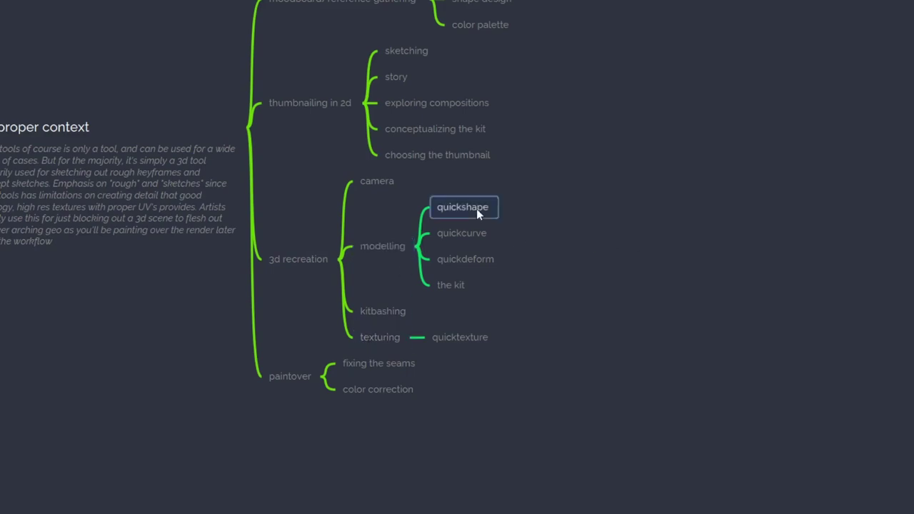
shift+click(480, 268)
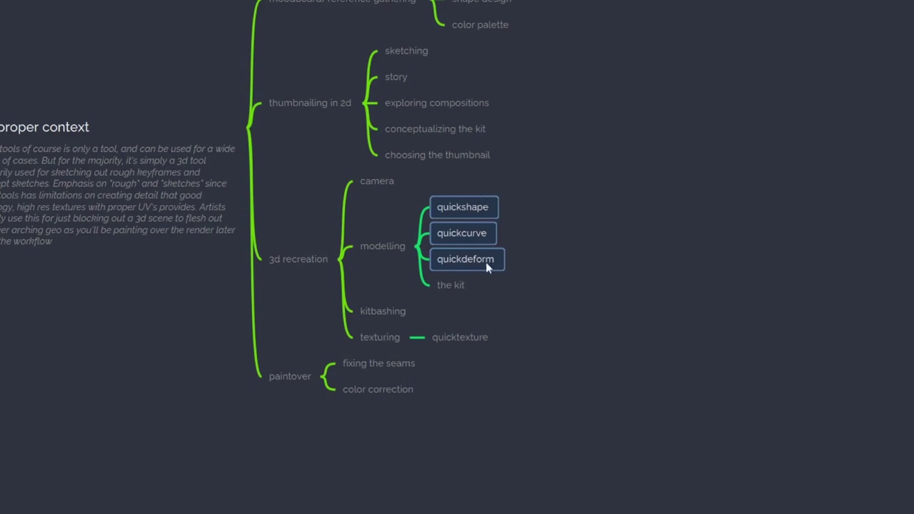
click(454, 287)
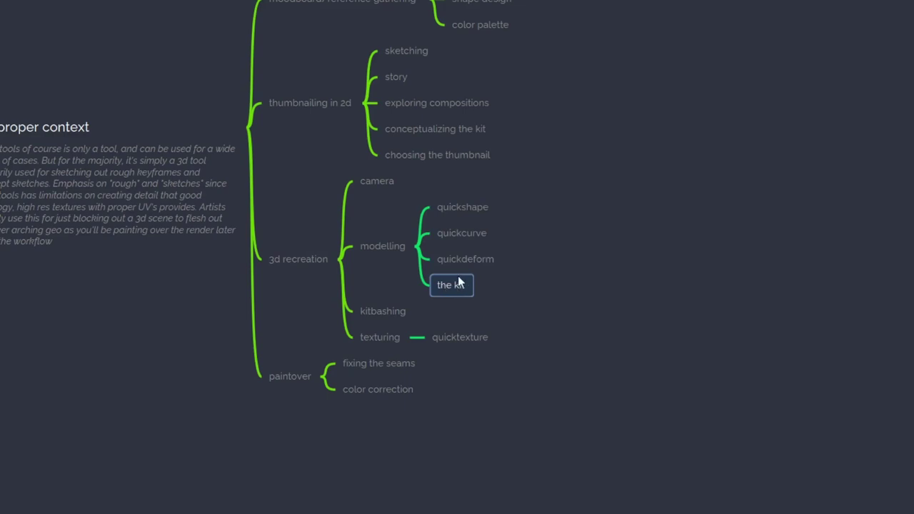
click(369, 310)
click(381, 343)
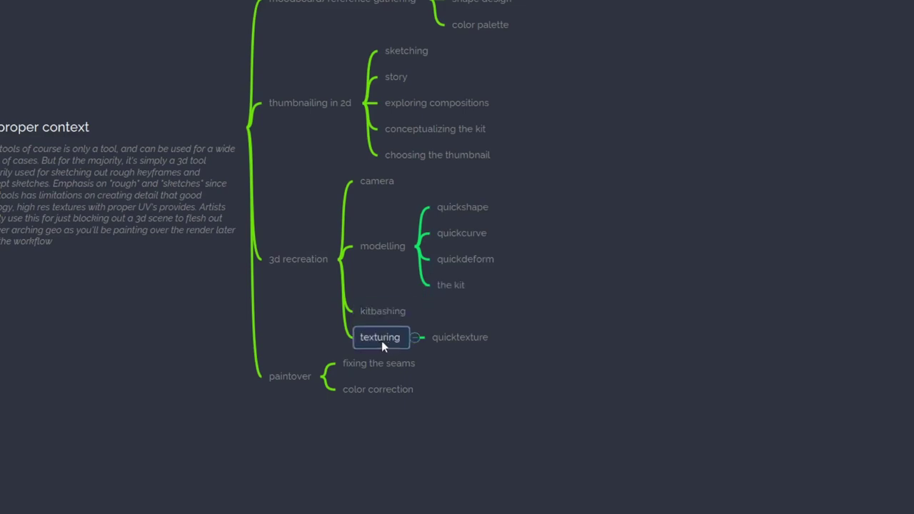
key(alt+Up)
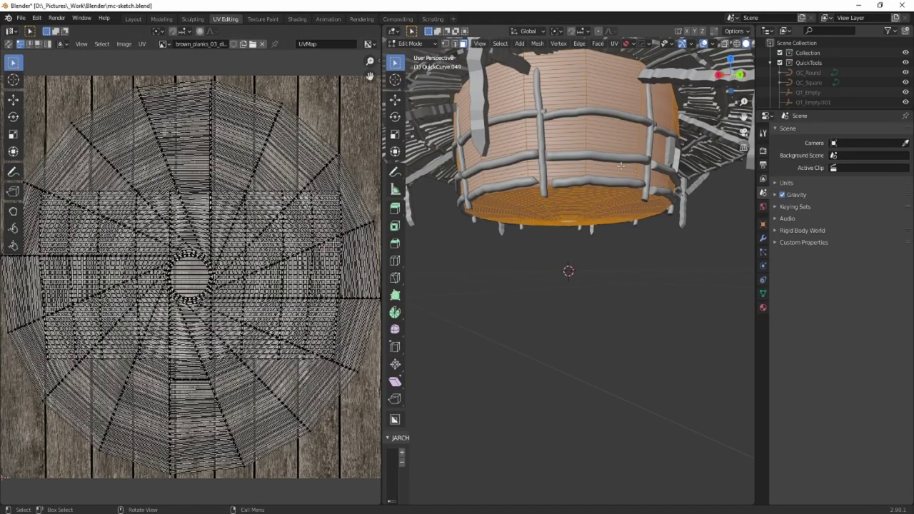
Step: In Blender, unwrap the hut's round wall with Cylinder Projection, then rotate and reposition its UVs over the brown planks texture
key(alt+a)
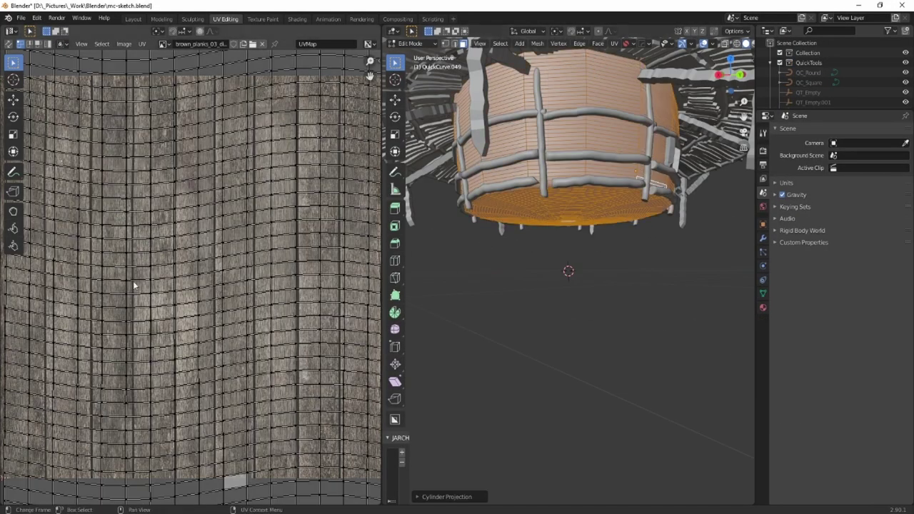
key(r)
click(260, 171)
key(r)
click(286, 171)
key(g)
click(287, 161)
Step: Scale the wall's UVs uniformly and along Y, and return to Object Mode
key(l)
key(s)
click(322, 357)
key(s)
key(y)
click(245, 359)
key(Tab)
Step: Link the dark wood material of the posts to an untextured wooden beam around the hut's wall
middle_drag(667, 362, 629, 407)
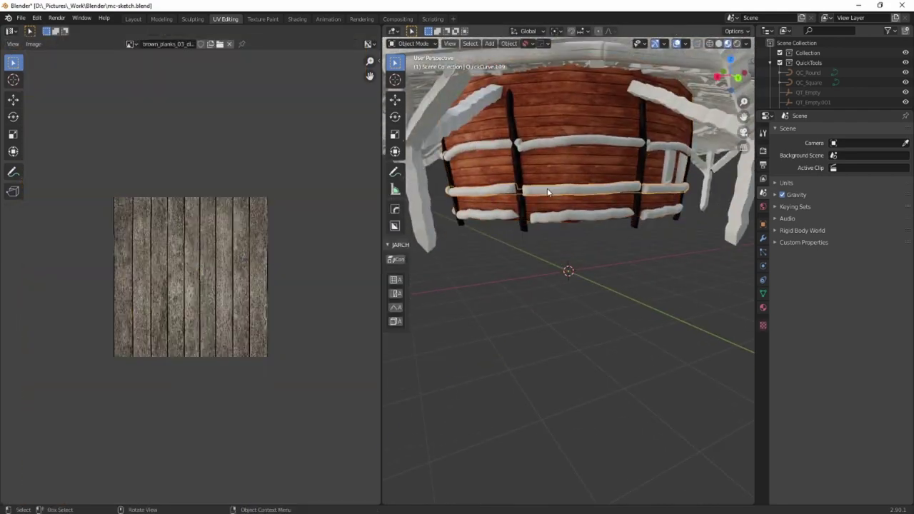
middle_drag(545, 172, 521, 154)
click(528, 158)
shift+click(498, 137)
key(ctrl+l)
click(490, 108)
Step: Link the dark wood material to another untextured support piece of the hut
scroll(492, 125, down, 2)
click(510, 147)
shift+click(522, 156)
key(ctrl+l)
key(m)
Step: Select a piece of the hut's roof and assign it the reed_roof_04 material
shift+middle_drag(426, 190, 535, 208)
click(535, 165)
middle_drag(535, 164, 579, 177)
click(609, 182)
scroll(610, 181, down, 2)
click(508, 143)
click(444, 112)
middle_drag(508, 143, 526, 174)
key(q)
click(762, 307)
click(781, 164)
click(803, 206)
Step: Link the reed_roof_04 material to the remaining thatch pieces of the roof
middle_drag(588, 164, 540, 269)
scroll(555, 278, down, 4)
key(Tab)
key(Tab)
scroll(548, 250, up, 5)
key(ctrl+l)
click(484, 182)
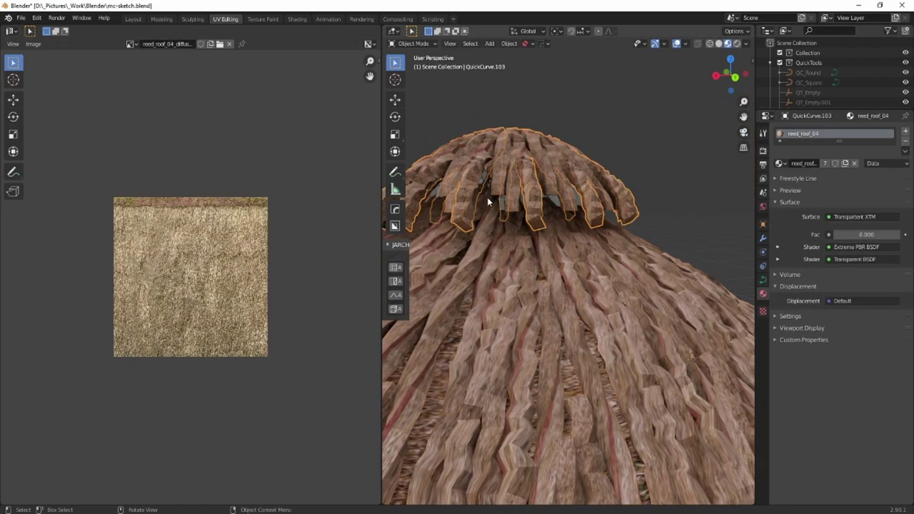
Step: Frame the whole textured hut and preview it in Rendered shading
scroll(632, 101, up, 5)
click(632, 100)
click(630, 129)
scroll(620, 230, down, 10)
middle_drag(620, 230, 628, 283)
scroll(629, 283, up, 3)
key(z)
click(630, 227)
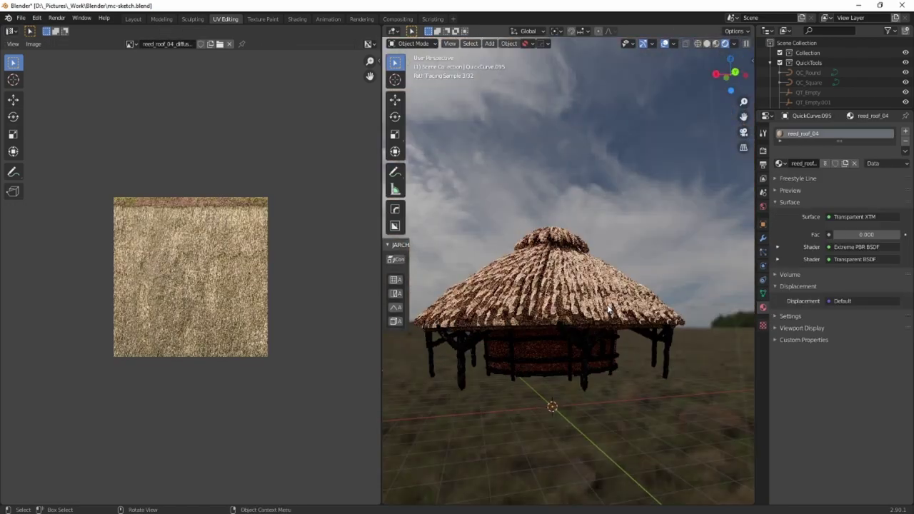
Step: Examine the rendered hut up close, switch the viewport to Material Preview and check parts of the hut
middle_drag(629, 227, 571, 354)
scroll(571, 354, up, 3)
key(z)
click(571, 407)
middle_drag(571, 407, 635, 286)
click(643, 274)
click(677, 153)
click(686, 155)
click(686, 156)
middle_drag(686, 156, 648, 118)
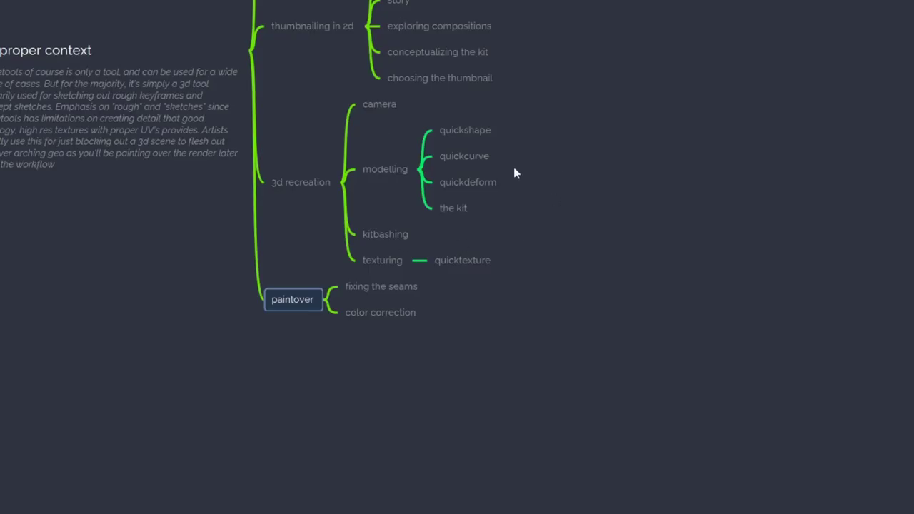
Step: In the mind map, select the "fixing the seams" and "color correction" topics under "paintover"
click(390, 290)
click(391, 315)
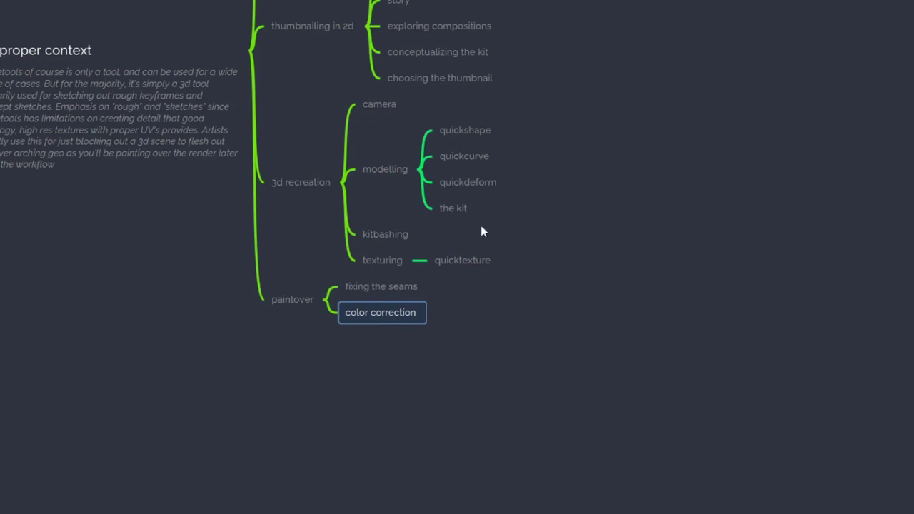
drag(567, 290, 526, 381)
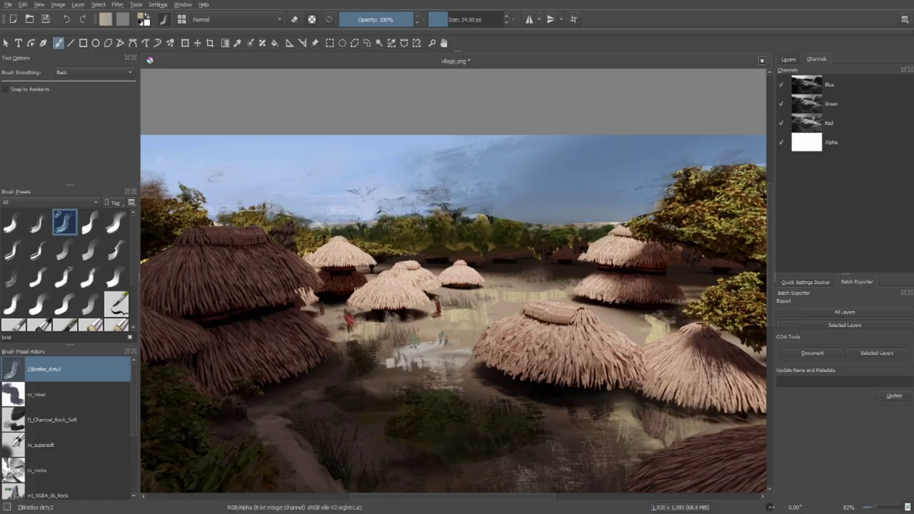
Step: In Krita, switch to the rx_mixer brush and clone small red villagers onto the clearing beyond the large central hut
middle_drag(412, 344, 430, 368)
ctrl+middle_drag(444, 351, 451, 333)
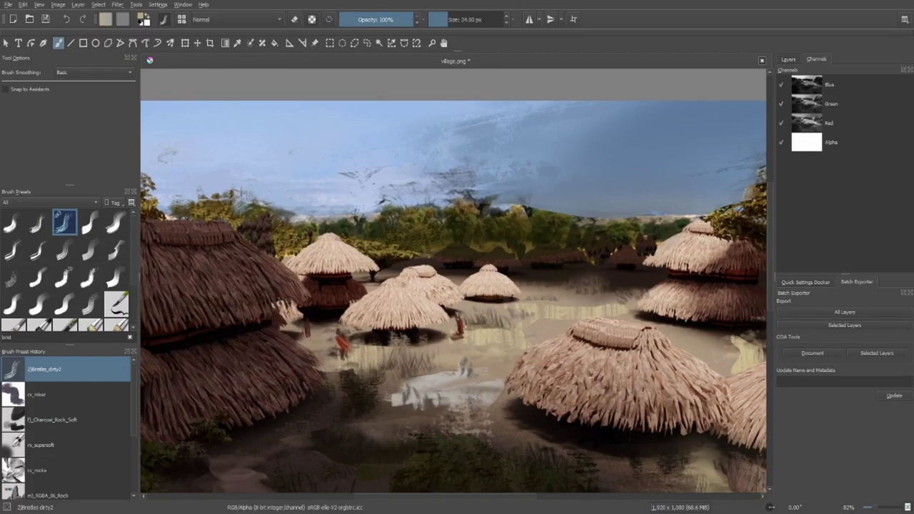
key(slash)
shift+drag(372, 356, 340, 348)
drag(558, 314, 560, 303)
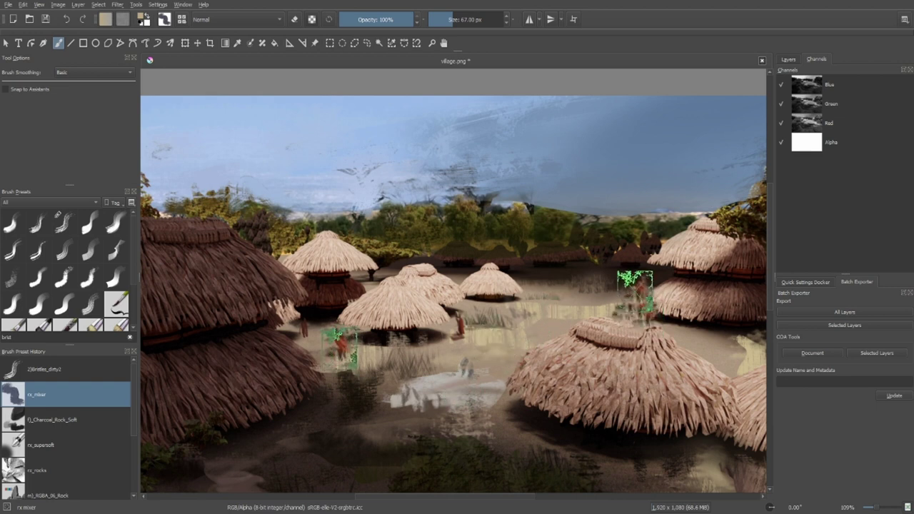
mouse_move(517, 321)
shift+mouse_down()
mouse_move(499, 322)
mouse_move(558, 302)
shift+mouse_up()
click(549, 301)
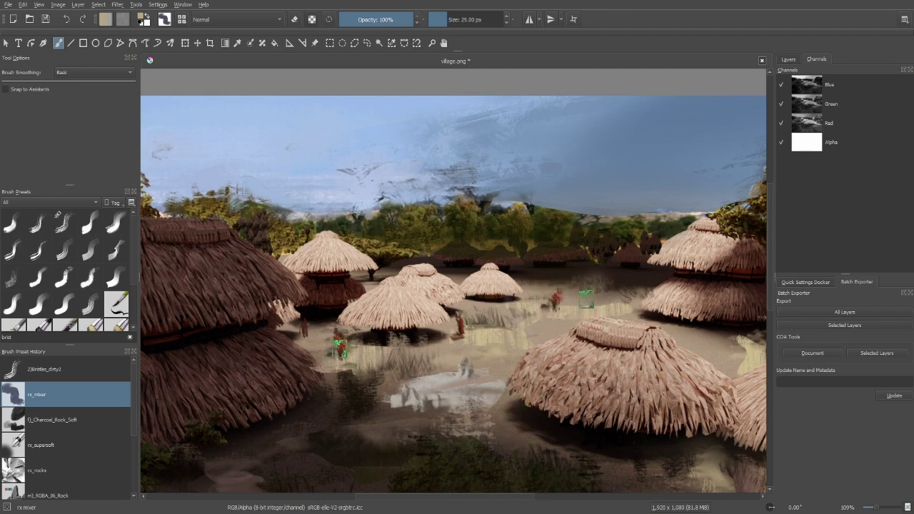
click(564, 298)
Step: Set the brush size to 56 px and clone the standing villager onto the ground right of the small central huts
shift+drag(623, 318, 499, 333)
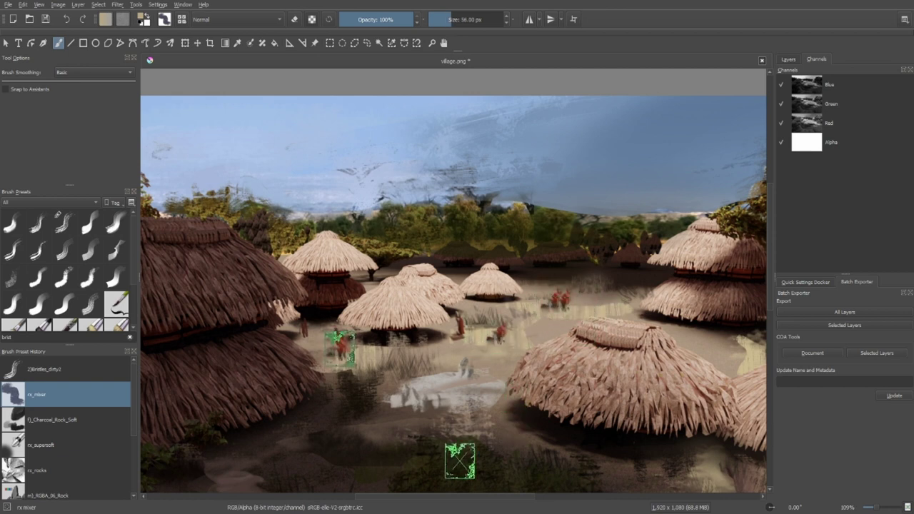
ctrl+click(461, 322)
click(502, 333)
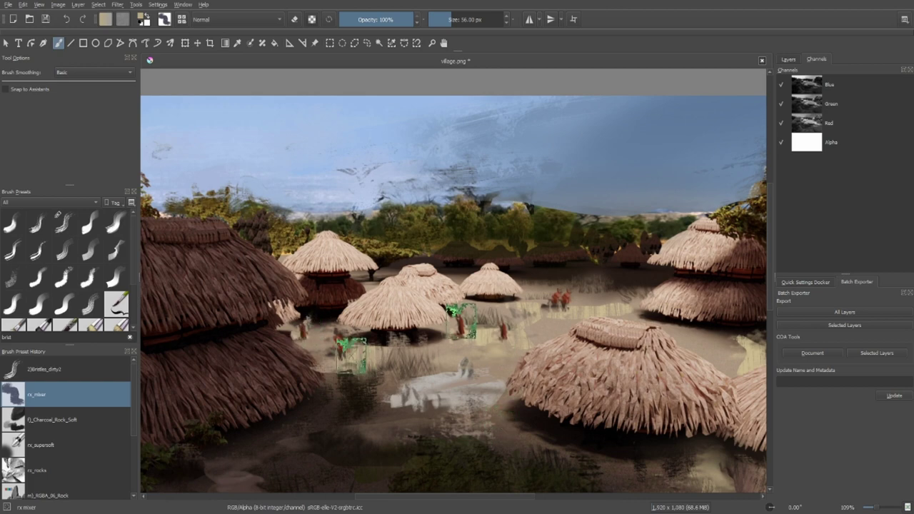
click(607, 302)
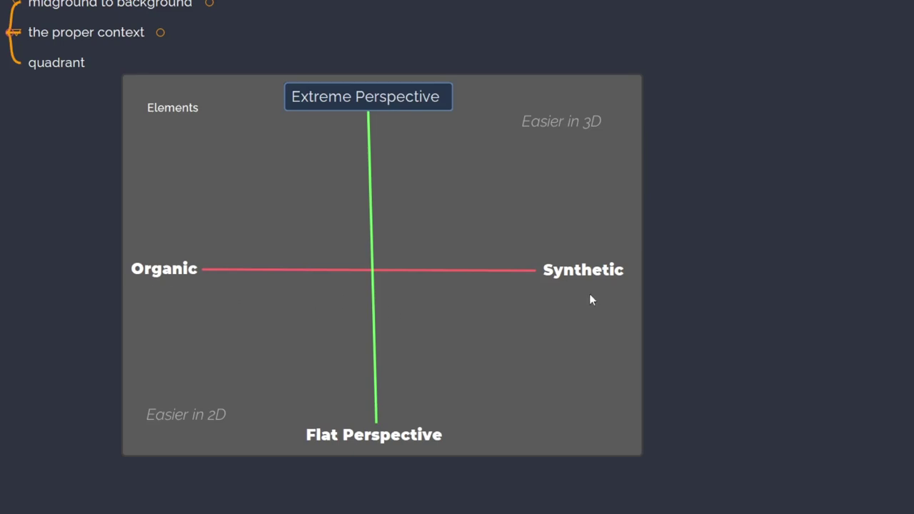
Step: In the mind map's quadrant chart, select the "Elements" label and activate the Draw annotation tool
click(190, 115)
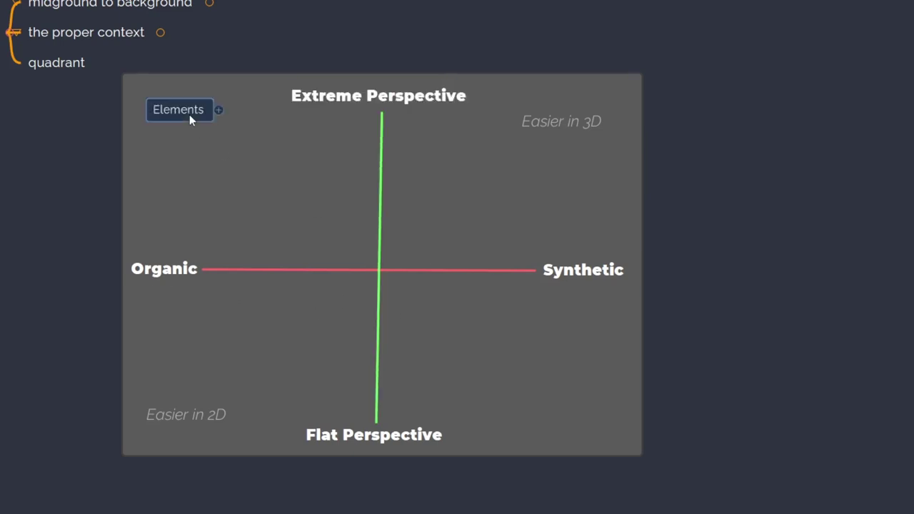
drag(751, 241, 729, 262)
right_click(559, 192)
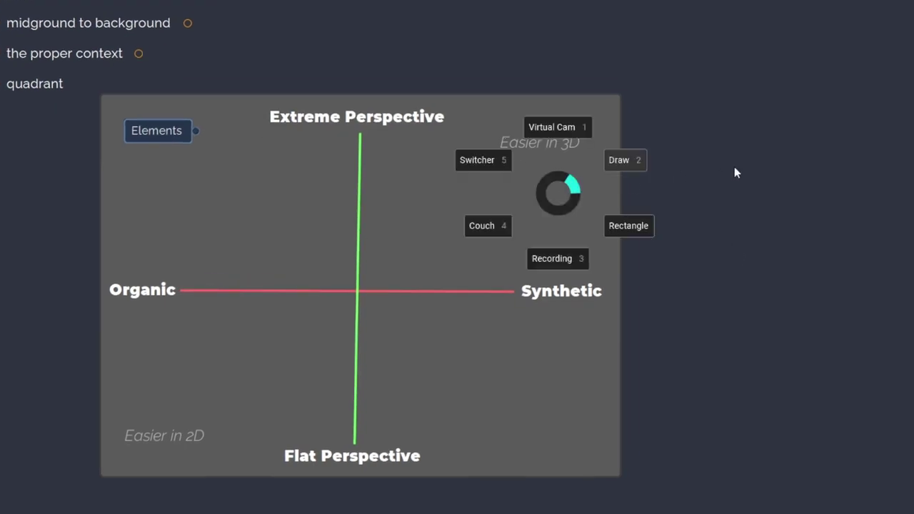
click(716, 152)
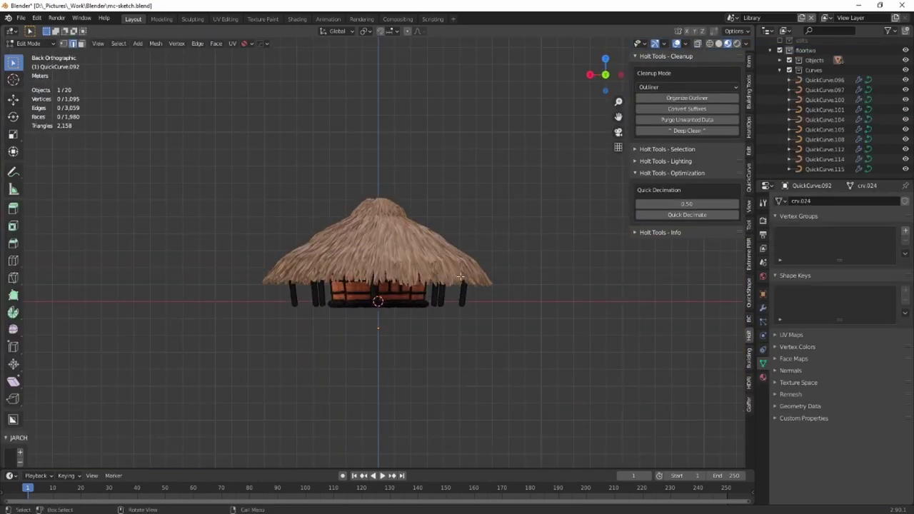
Step: In Blender, select all of the stilts' geometry, place the 3D cursor near their upper ends and make it the pivot point
key(a)
key(s)
key(z)
right_click(397, 381)
scroll(397, 314, up, 2)
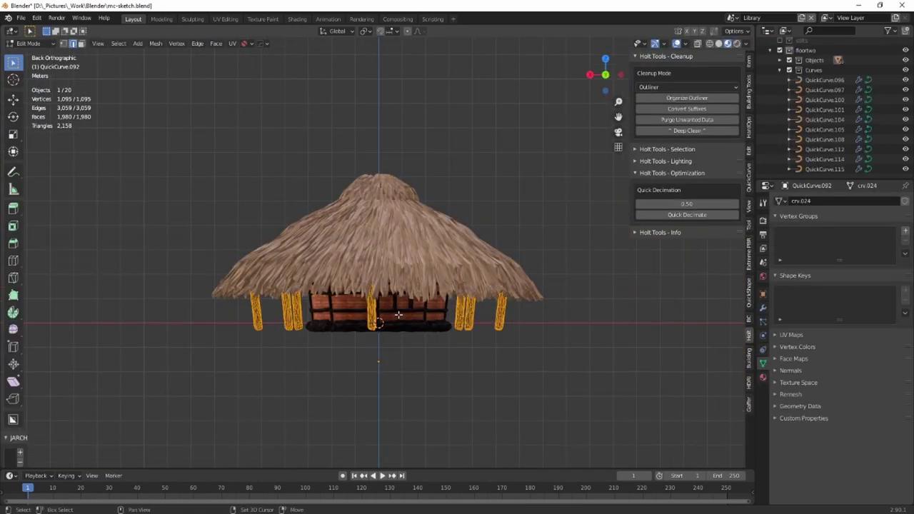
middle_drag(398, 314, 386, 219)
scroll(382, 176, up, 2)
shift+right_click(216, 114)
key(shift+s)
key(Escape)
key(period)
click(280, 148)
Step: Lengthen the hut's stilts downward by scaling them about 2.1 times along Z, and return to Object Mode
key(s)
key(z)
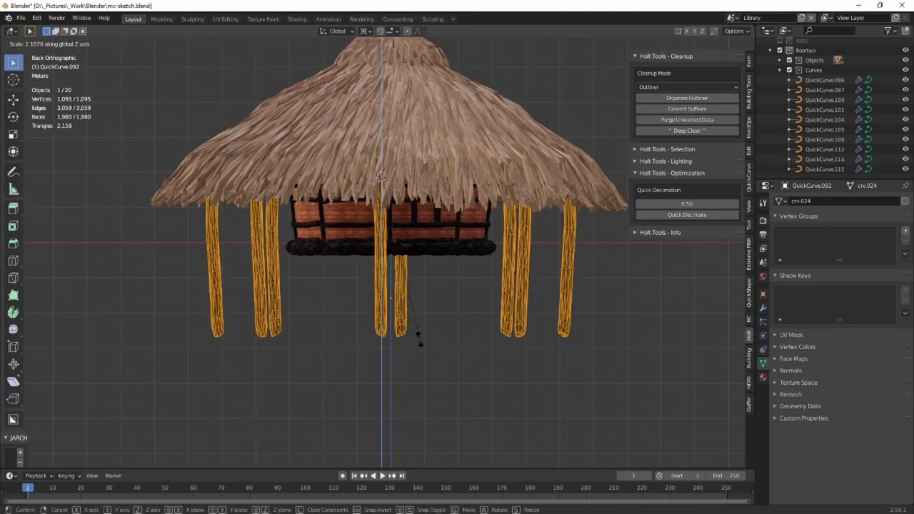
click(417, 336)
mouse_move(417, 337)
middle_down()
mouse_move(304, 327)
mouse_move(416, 324)
middle_up()
key(Tab)
key(z)
click(547, 393)
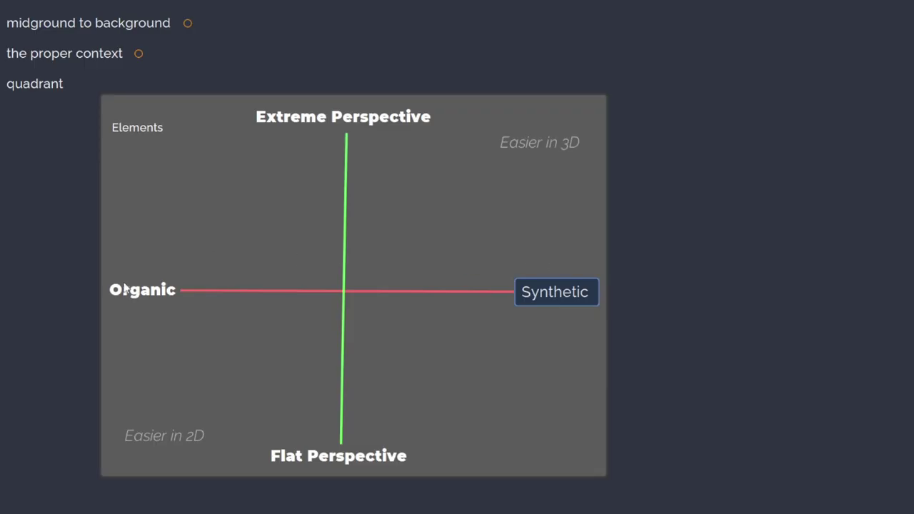
Step: In the mind map's quadrant chart, select the "Organic" label
click(125, 286)
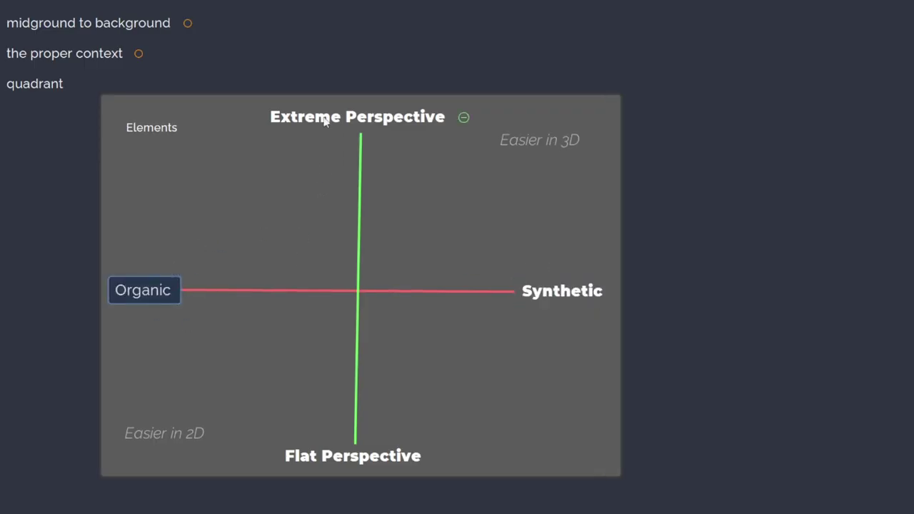
Step: Select the "Extreme Perspective" and "Organic" labels in the quadrant chart, and the "project brief" node in the mind map
click(350, 117)
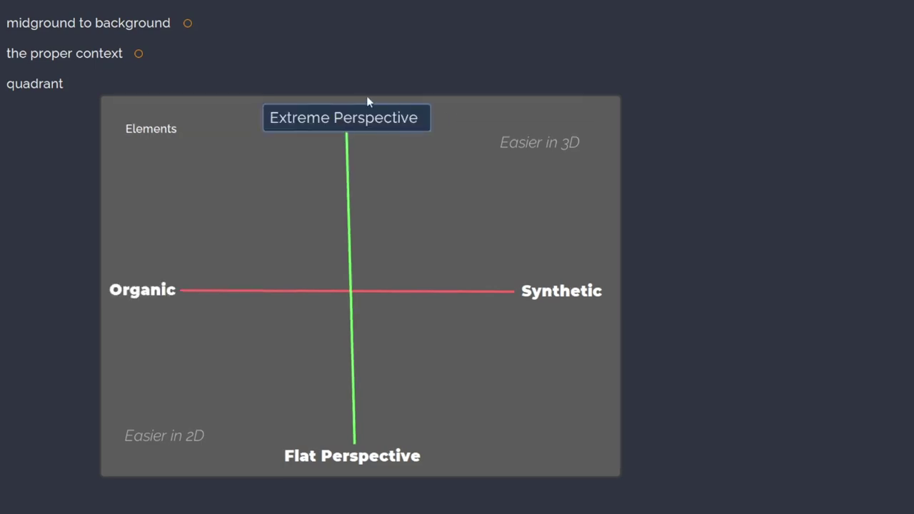
click(119, 292)
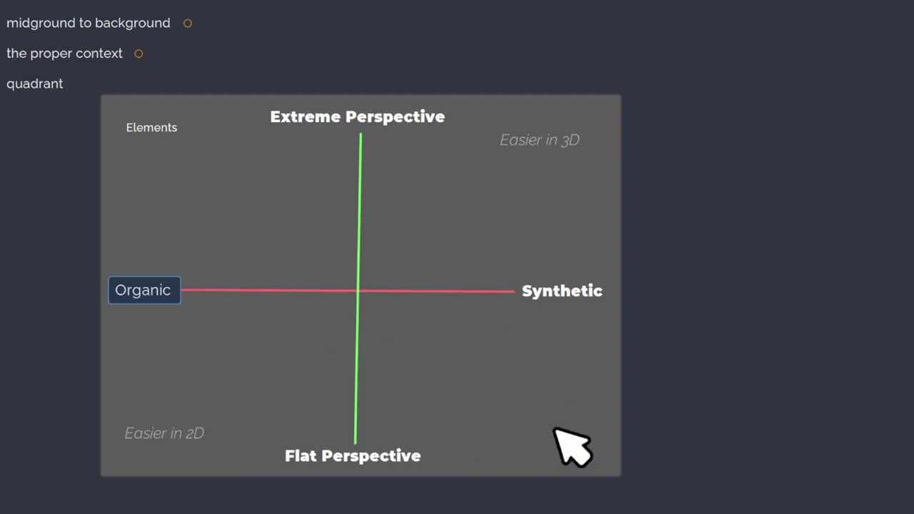
key(ctrl)
key(ctrl)
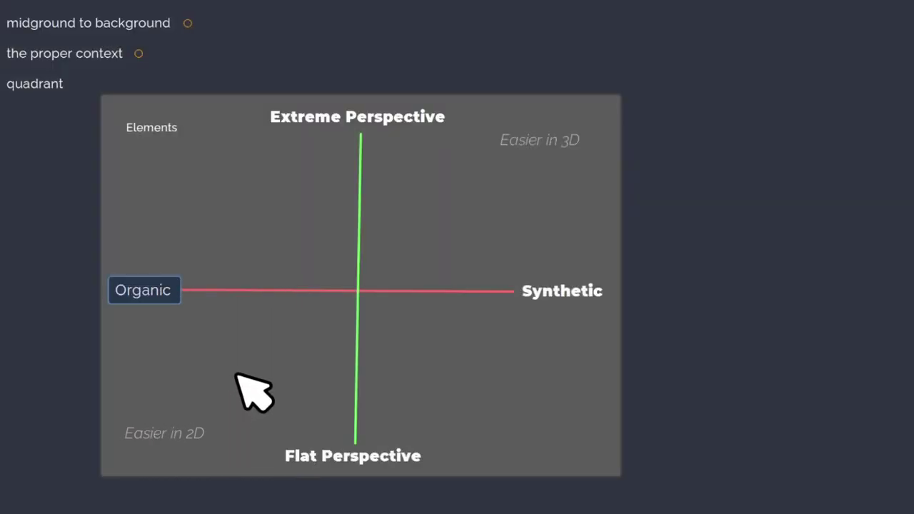
right_click(236, 375)
click(301, 336)
drag(39, 309, 65, 335)
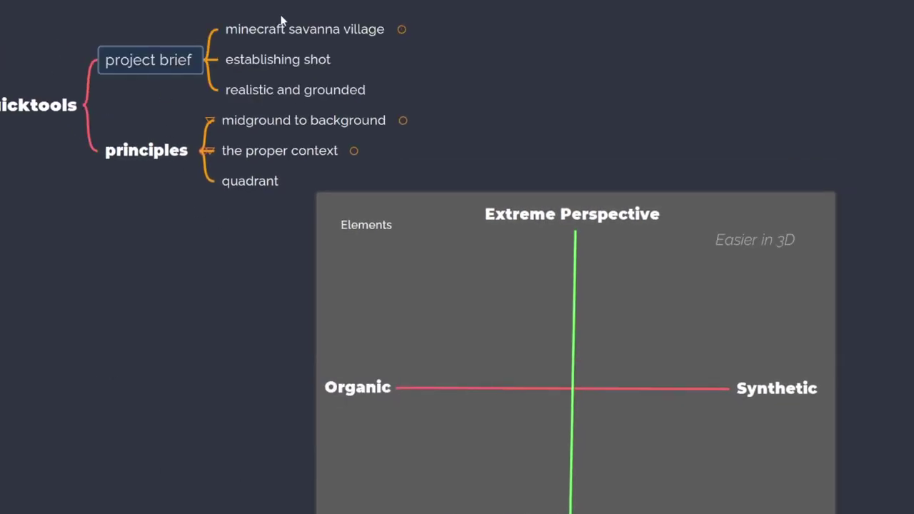
Step: Switch to the finished village painting and examine the huts, figures and grass in its midground
key(alt+Tab)
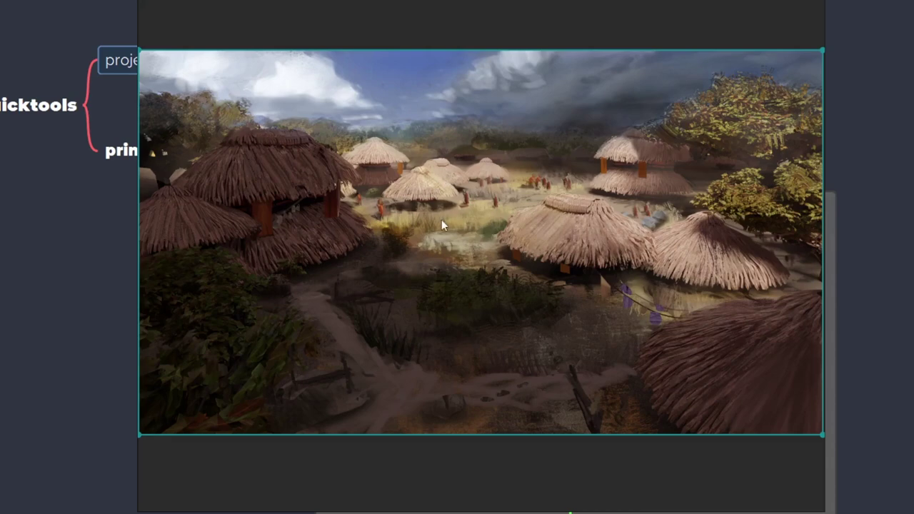
scroll(418, 237, up, 6)
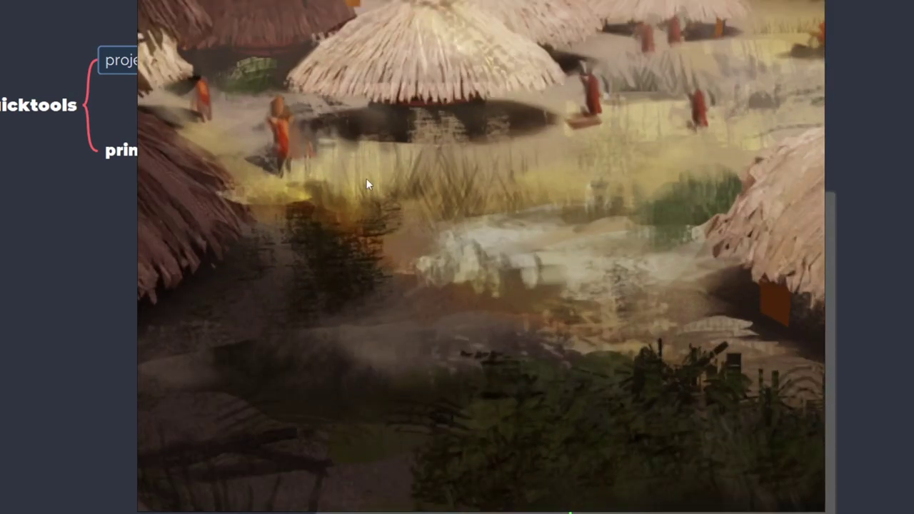
middle_drag(275, 120, 297, 169)
scroll(559, 221, down, 5)
scroll(587, 196, up, 6)
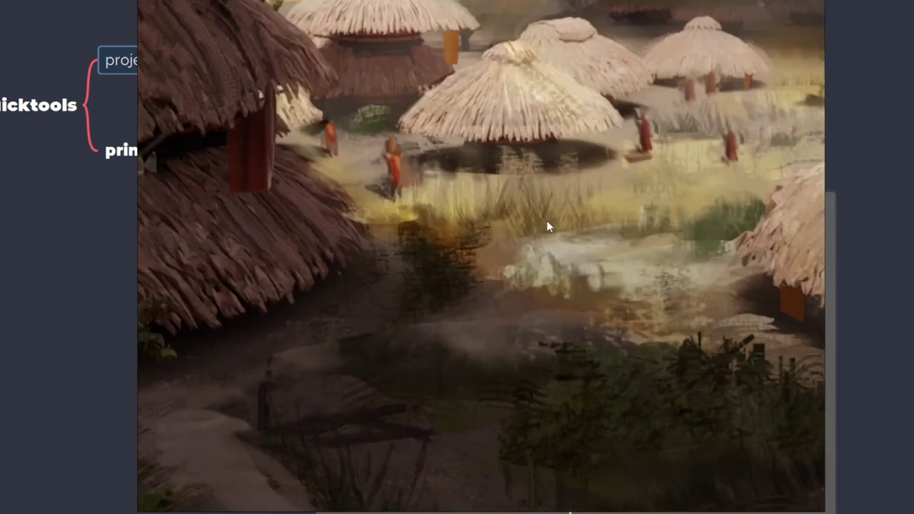
drag(422, 168, 344, 205)
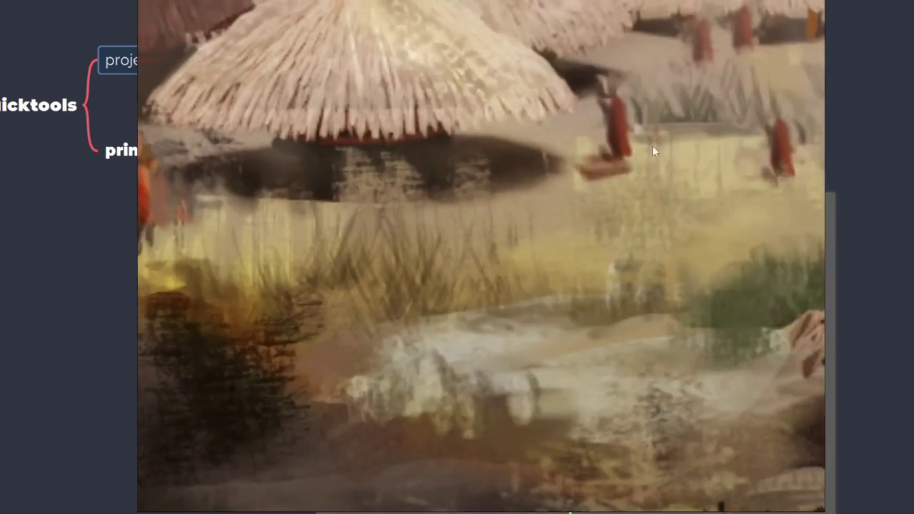
scroll(707, 210, down, 5)
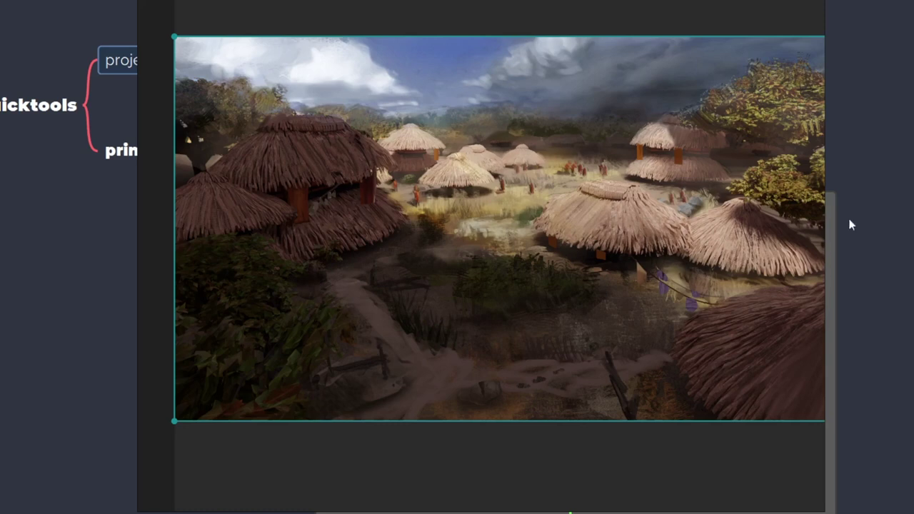
Step: Return to the mind map and move "structures" onto the horizontal axis of the quadrant chart, near "Synthetic"
click(870, 289)
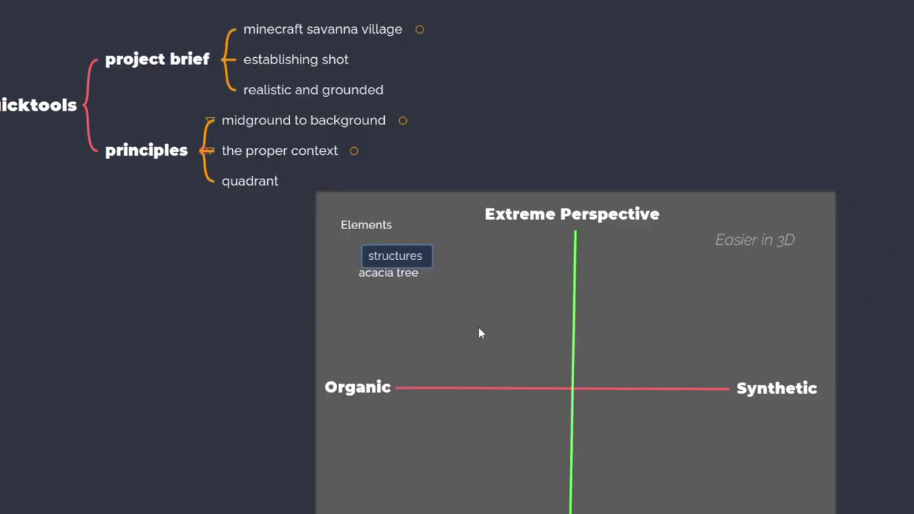
drag(478, 327, 348, 263)
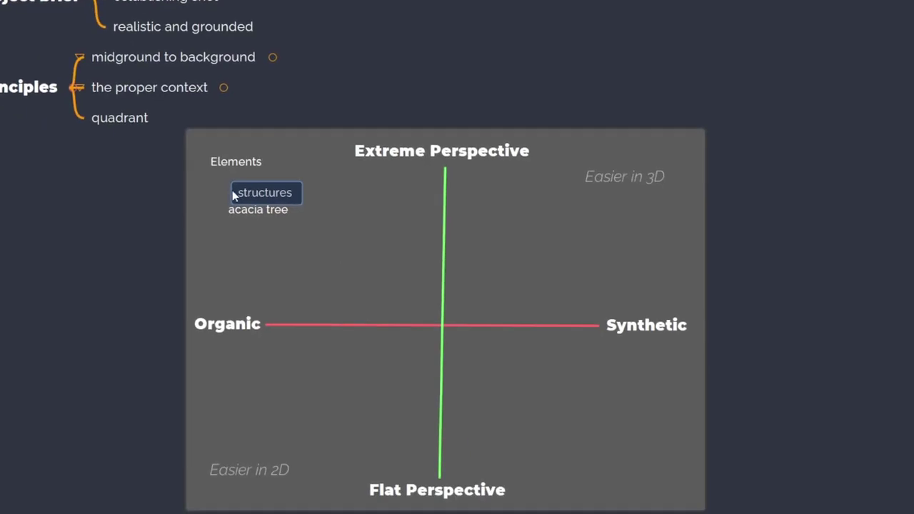
drag(232, 193, 499, 321)
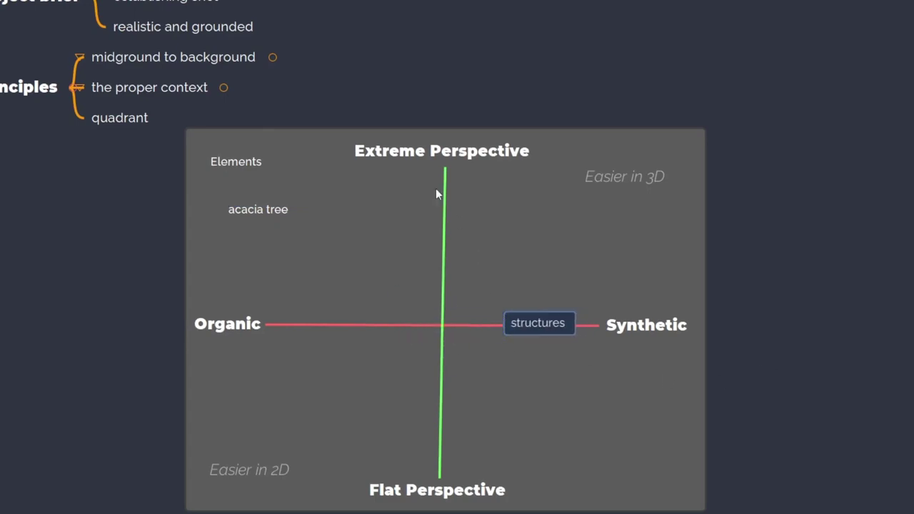
Step: Select the "minecraft savanna village" and "establishing shot" items under the project brief
drag(403, 57, 439, 225)
click(264, 134)
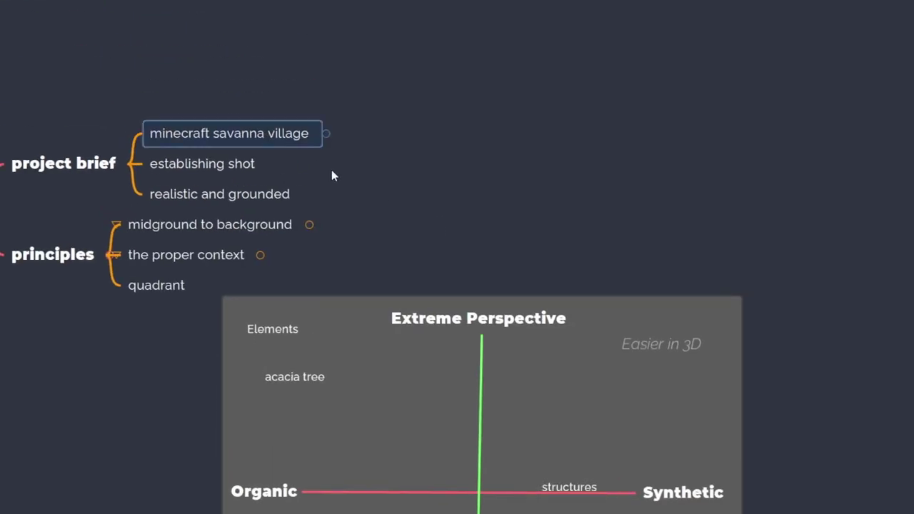
scroll(507, 202, down, 3)
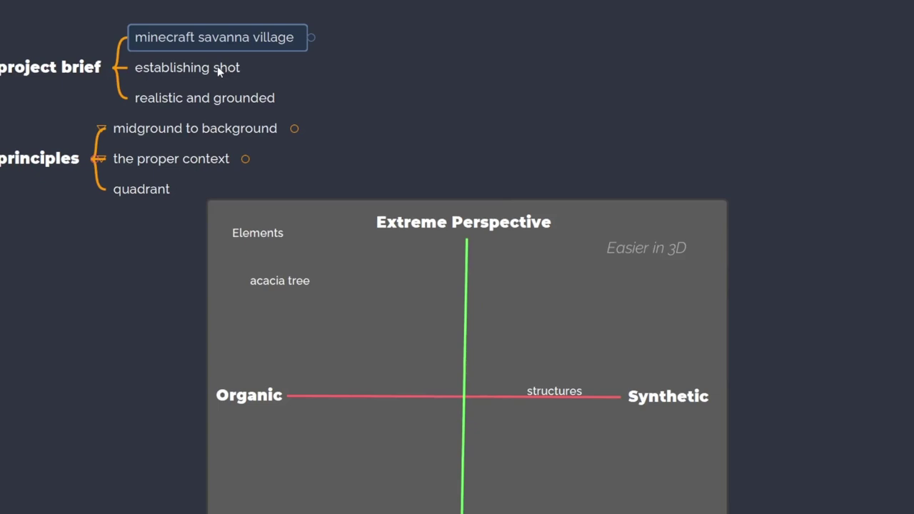
click(217, 65)
scroll(487, 88, down, 2)
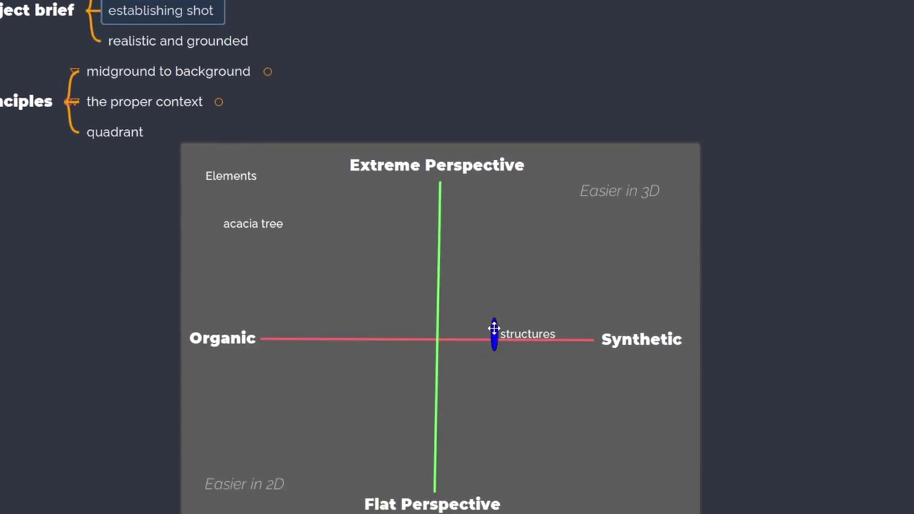
Step: Move "structures" into the synthetic, extreme-perspective quadrant and "acacia tree" into the organic, extreme-perspective quadrant
mouse_move(494, 328)
mouse_down()
mouse_move(493, 225)
mouse_move(492, 416)
mouse_move(494, 297)
mouse_move(489, 313)
mouse_up()
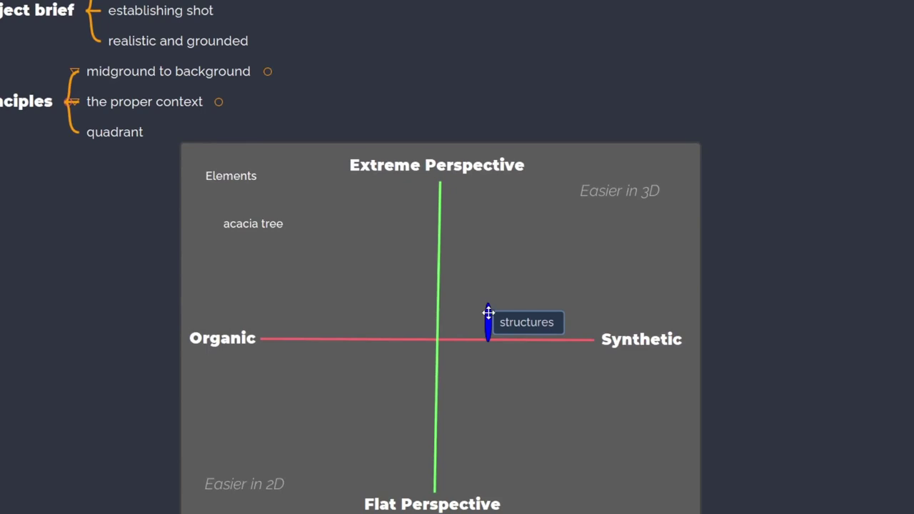
mouse_move(487, 313)
mouse_down()
mouse_move(492, 250)
mouse_move(499, 254)
mouse_up()
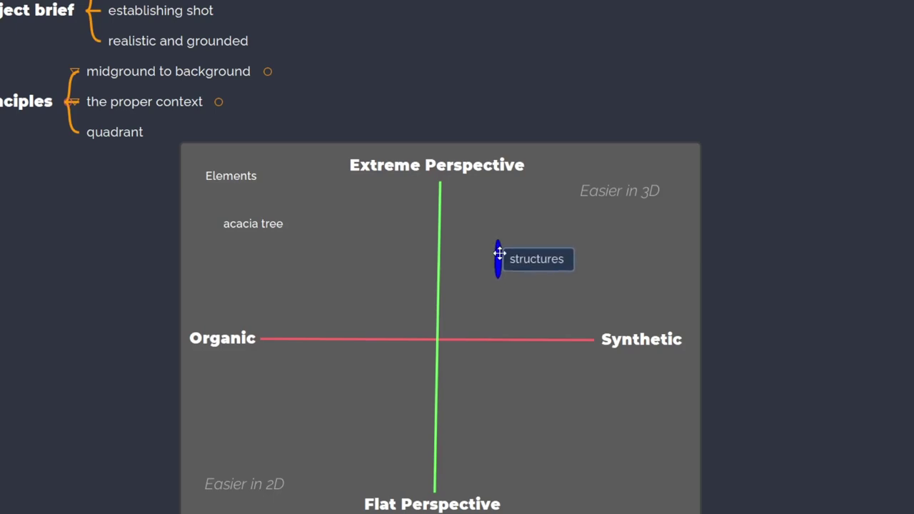
mouse_move(499, 253)
mouse_down()
mouse_move(510, 206)
mouse_move(511, 237)
mouse_up()
mouse_move(305, 241)
mouse_down()
mouse_move(420, 339)
mouse_move(286, 334)
mouse_move(279, 235)
mouse_up()
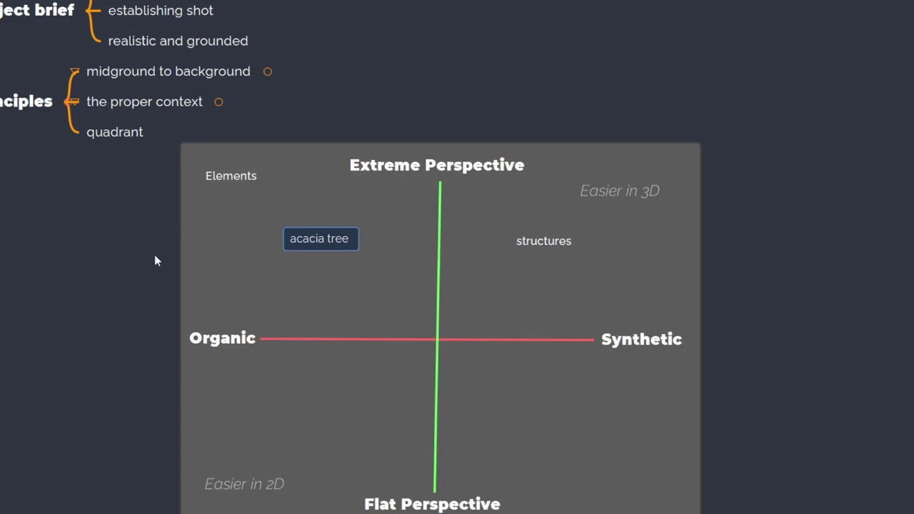
Step: Switch to the village painting and examine its foreground foliage and trees
key(alt+Tab)
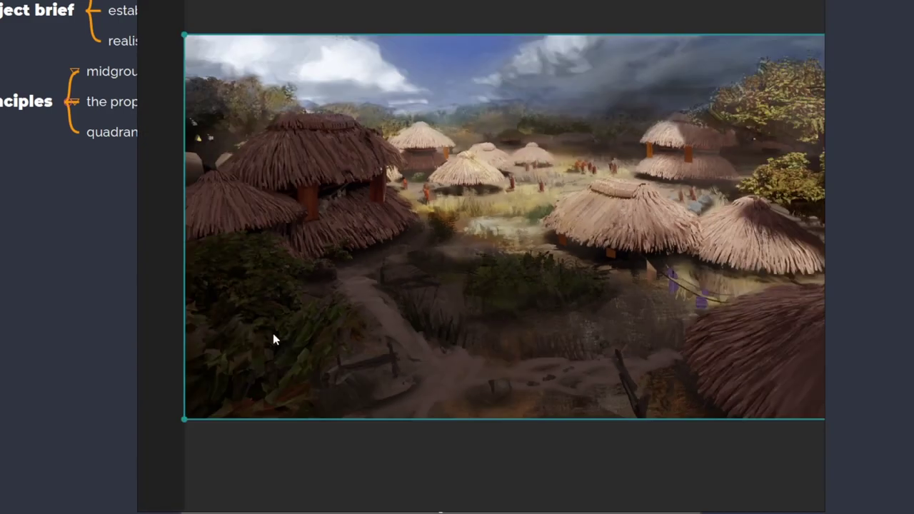
scroll(272, 333, up, 3)
middle_drag(272, 333, 302, 314)
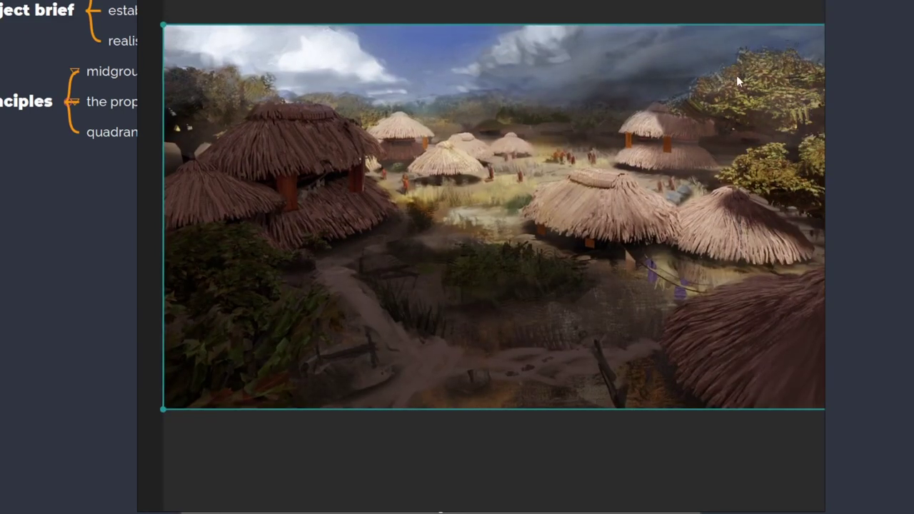
Step: Return to the mind map, shift "structures" slightly nearer to "Extreme Perspective", and select the "quadrant" node
click(116, 304)
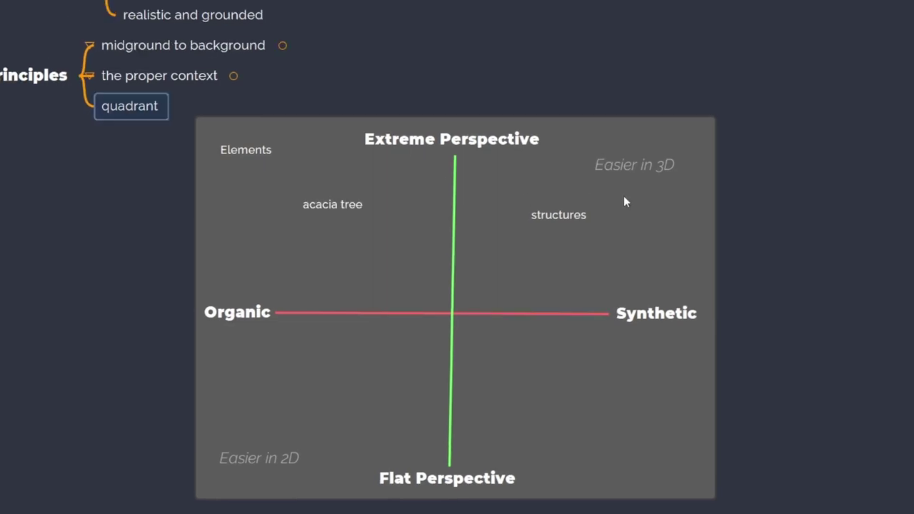
click(598, 226)
click(354, 208)
click(571, 221)
click(320, 208)
click(547, 216)
drag(526, 217, 523, 209)
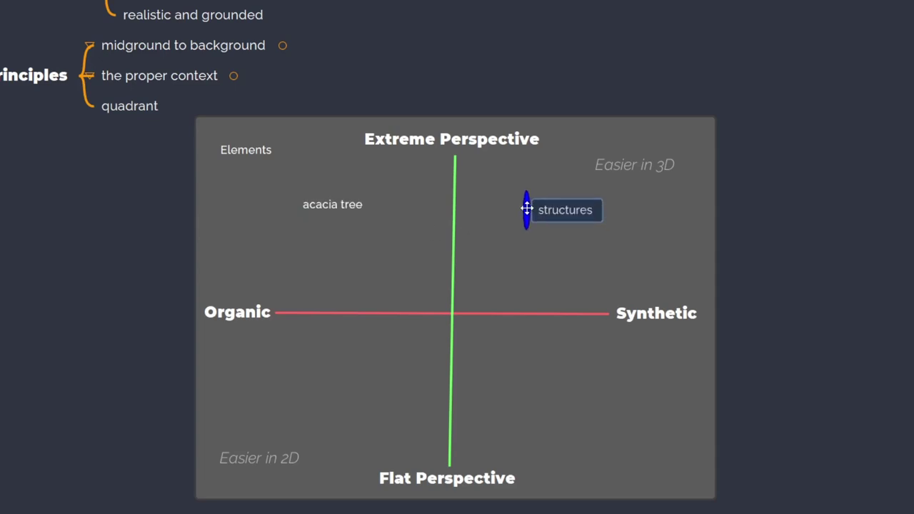
click(139, 107)
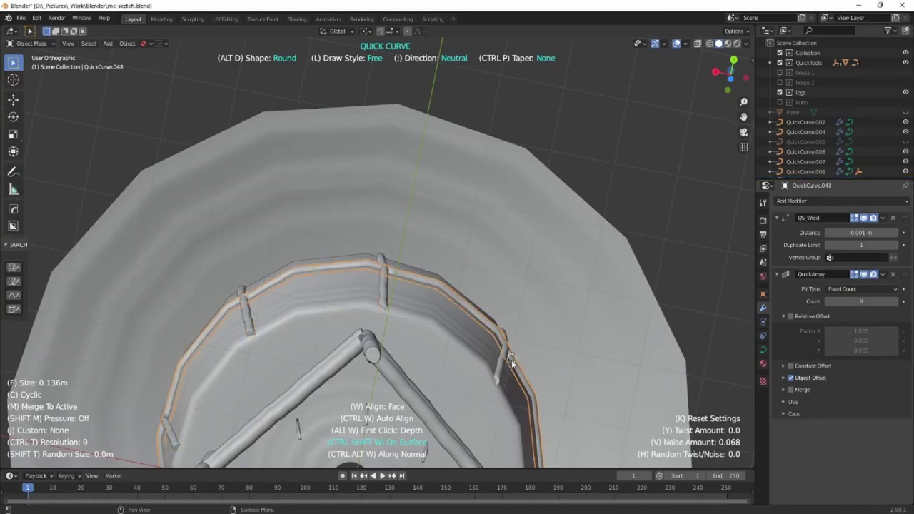
drag(430, 133, 379, 254)
middle_drag(456, 254, 416, 247)
key(Delete)
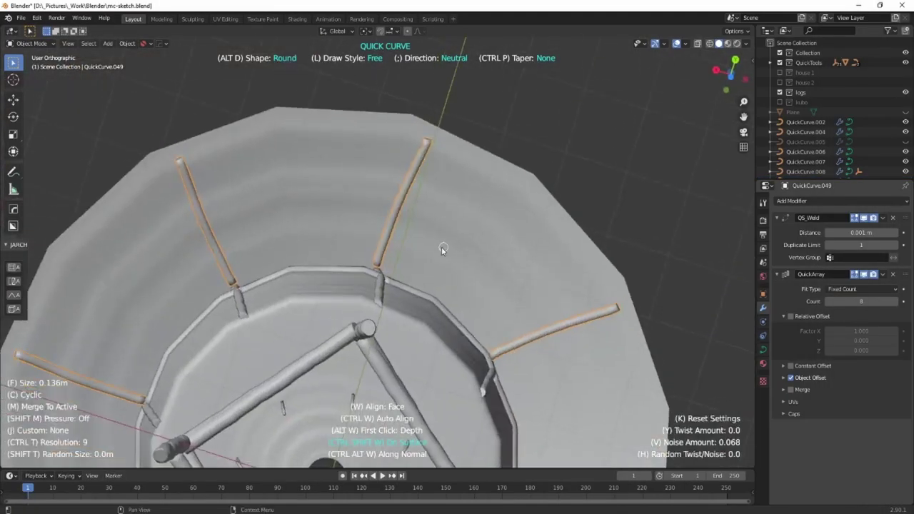
drag(405, 128, 379, 261)
key(Delete)
Step: In Blender, draw a round Quick Curve rafter on the roof's underside from the inner ring outward, arrayed 8 times
middle_drag(395, 240, 319, 244)
click(366, 250)
drag(372, 242, 442, 112)
mouse_move(435, 272)
shift+middle_down()
mouse_move(418, 259)
mouse_move(424, 97)
shift+middle_up()
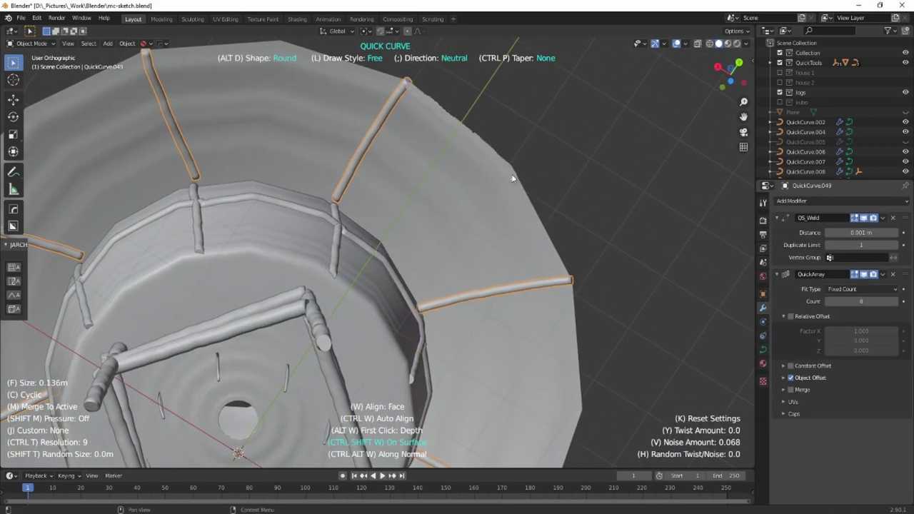
Step: Draw round logs between the rafters along the roof's outer rim and midway ring, undoing the misplaced stroke
drag(512, 175, 569, 281)
mouse_move(307, 251)
middle_down()
mouse_move(429, 281)
mouse_move(355, 149)
mouse_move(400, 313)
middle_up()
mouse_move(329, 151)
mouse_down()
mouse_move(485, 169)
mouse_move(383, 150)
mouse_move(523, 190)
mouse_up()
key(ctrl+z)
click(327, 153)
mouse_move(421, 136)
ctrl+middle_down()
mouse_move(421, 235)
mouse_move(421, 135)
ctrl+middle_up()
Step: Change the Quick Curve shape to Square and draw slats between the roof's outer rim and midway ring, deleting the misplaced one
key(alt+d)
drag(322, 96, 340, 148)
middle_drag(353, 183, 307, 214)
mouse_move(409, 120)
mouse_down()
mouse_move(382, 177)
mouse_move(387, 186)
mouse_move(449, 140)
mouse_up()
drag(367, 179, 346, 246)
mouse_move(399, 224)
middle_down()
mouse_move(387, 237)
mouse_move(383, 171)
mouse_move(372, 314)
middle_up()
key(Delete)
Step: Exit Quick Curve and hide the round inner piece that covers part of the roof's underside
click(372, 327)
key(Escape)
key(h)
click(349, 188)
middle_drag(348, 188, 358, 239)
Step: Restart Quick Curve and draw square slats between the roof's midway and inner rings, removing the misplaced ones
key(q)
scroll(343, 234, up, 2)
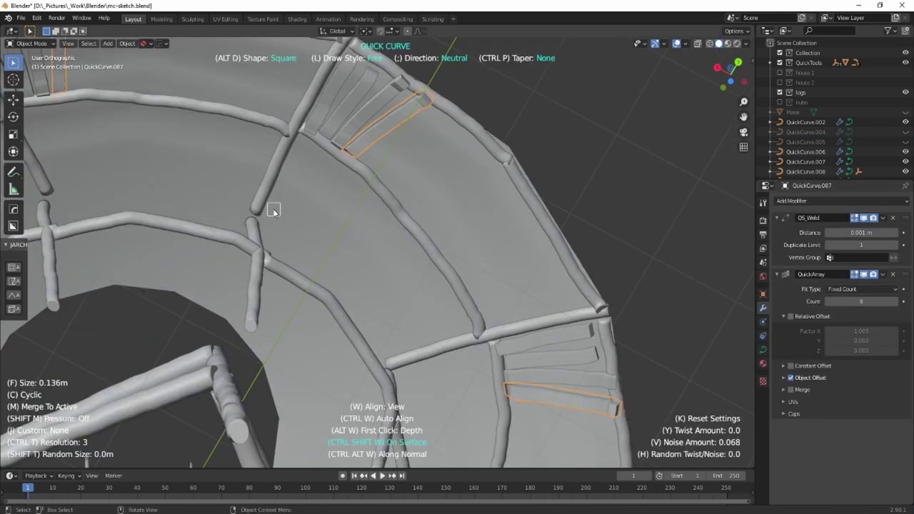
drag(267, 211, 301, 140)
mouse_move(316, 147)
mouse_down()
mouse_move(277, 217)
mouse_move(331, 155)
mouse_move(297, 225)
mouse_up()
mouse_move(363, 157)
mouse_down()
mouse_move(436, 102)
mouse_move(362, 159)
mouse_up()
key(ctrl+z)
middle_drag(313, 236, 409, 214)
key(Delete)
key(ctrl+z)
key(ctrl+z)
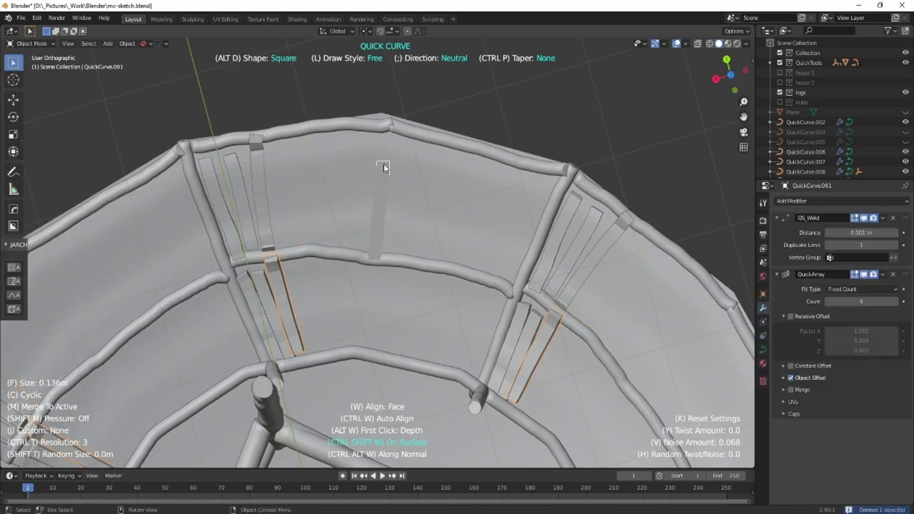
Step: Draw further square slats across the roof's frame bays and delete the unwanted one
mouse_move(385, 153)
middle_down()
mouse_move(367, 321)
mouse_move(410, 302)
mouse_move(431, 266)
mouse_move(415, 282)
middle_up()
drag(343, 330, 367, 263)
drag(497, 310, 551, 220)
drag(429, 373, 468, 306)
key(Delete)
mouse_move(485, 285)
middle_down()
mouse_move(501, 360)
mouse_move(442, 314)
mouse_move(394, 257)
mouse_move(433, 252)
mouse_move(389, 260)
middle_up()
Step: Draw a row of six square slats side by side across the roof
scroll(385, 257, down, 4)
mouse_move(363, 190)
mouse_down()
mouse_move(373, 253)
mouse_move(365, 252)
mouse_up()
mouse_move(344, 194)
mouse_down()
mouse_move(360, 251)
mouse_move(349, 254)
mouse_up()
drag(318, 213, 334, 260)
mouse_move(384, 190)
mouse_down()
mouse_move(398, 250)
mouse_move(406, 248)
mouse_up()
drag(409, 190, 414, 247)
mouse_move(428, 185)
mouse_down()
mouse_move(430, 246)
mouse_move(441, 244)
mouse_up()
Step: Draw a second row of shorter square slats across the roof, deleting the misplaced one
mouse_move(332, 274)
mouse_down()
mouse_move(352, 318)
mouse_move(363, 314)
mouse_up()
drag(385, 268, 391, 307)
middle_drag(399, 301, 428, 300)
key(Delete)
click(413, 286)
drag(394, 269, 395, 305)
drag(386, 266, 387, 303)
drag(362, 267, 364, 303)
Step: Delete the selected 16-piece array of slats around the roof's upper middle
middle_drag(365, 287, 393, 357)
scroll(441, 189, down, 3)
middle_drag(441, 189, 435, 228)
scroll(432, 188, up, 3)
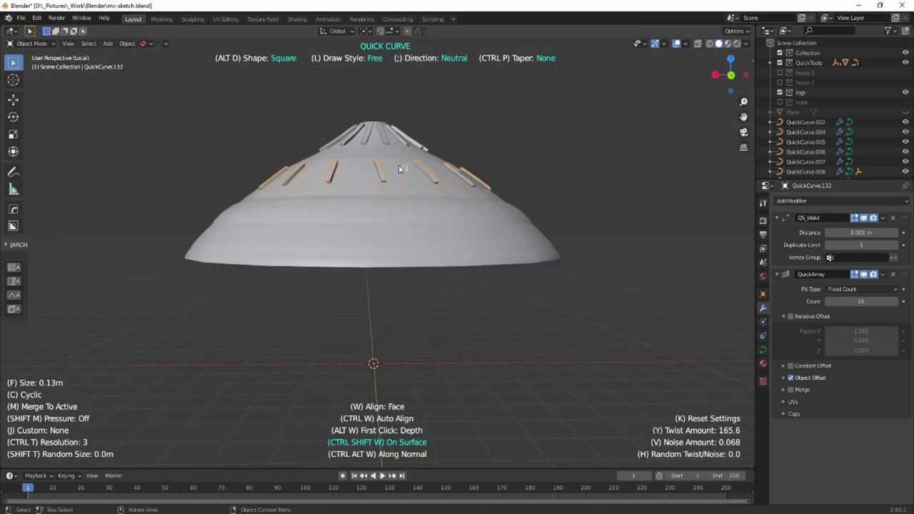
middle_drag(399, 169, 437, 253)
key(Delete)
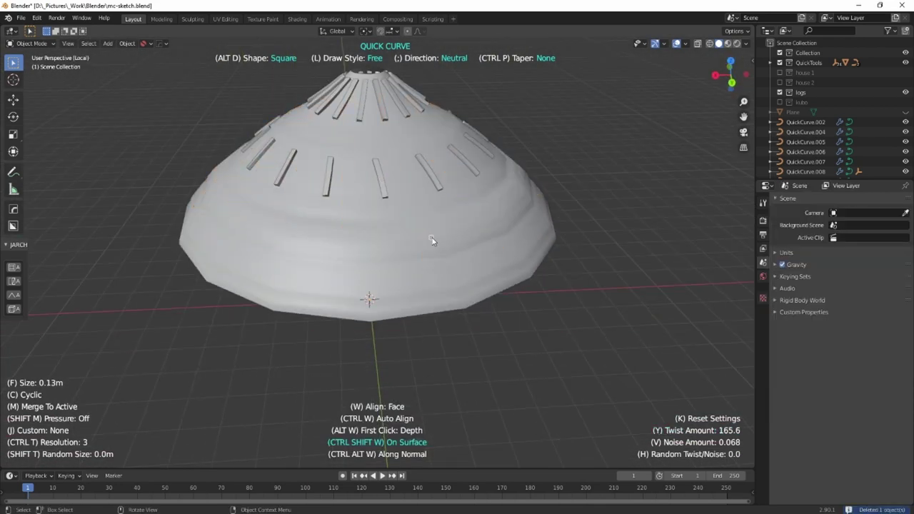
Step: Set the Quick Curve twist amount to 100.8 and draw unarrayed test slats down the roof
key(y)
drag(382, 117, 419, 221)
middle_drag(418, 164, 413, 202)
drag(440, 173, 452, 194)
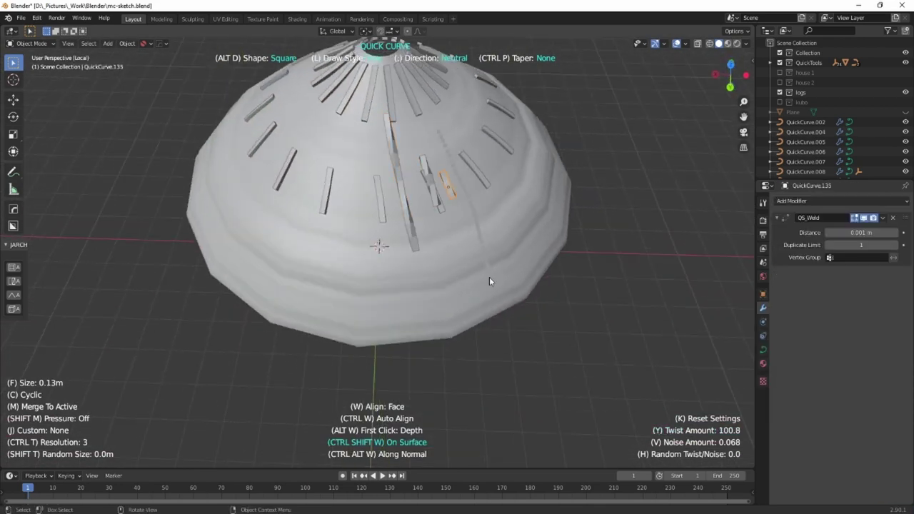
middle_drag(488, 283, 442, 226)
Step: Delete the twisted test slats from the front of the roof
click(436, 235)
key(Tab)
key(Tab)
click(457, 170)
key(Delete)
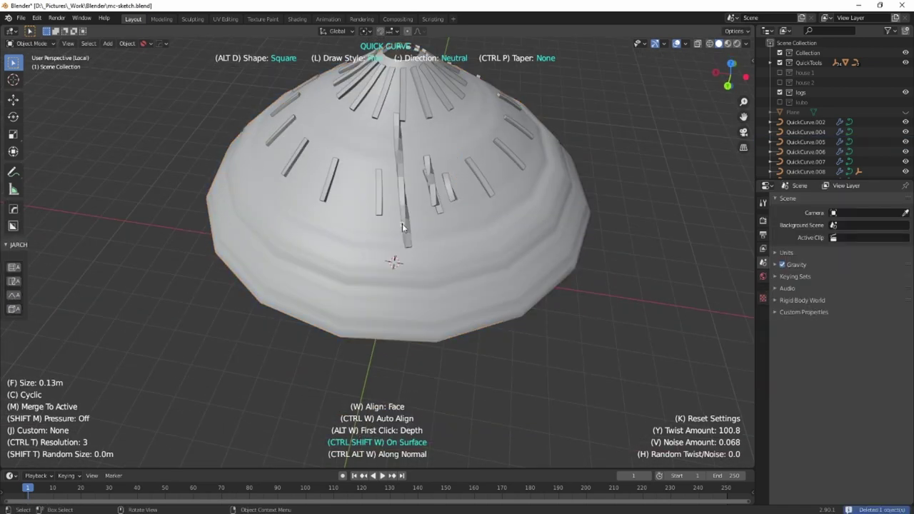
click(402, 227)
key(Delete)
click(449, 187)
key(Delete)
click(409, 85)
drag(410, 85, 451, 335)
middle_drag(435, 230, 447, 247)
key(Delete)
Step: Set Random Twist/Noise to 1.0 and draw long slats down the roof, deleting the test strokes and the remaining middle row
key(h)
drag(403, 108, 447, 330)
drag(382, 97, 410, 322)
key(Delete)
mouse_move(429, 285)
middle_down()
mouse_move(422, 198)
mouse_move(436, 233)
middle_up()
click(422, 198)
key(Delete)
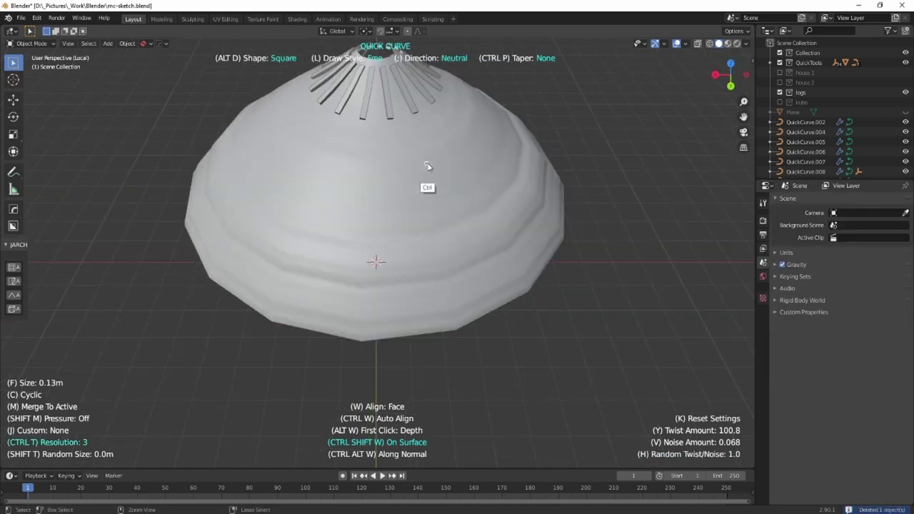
drag(379, 60, 439, 225)
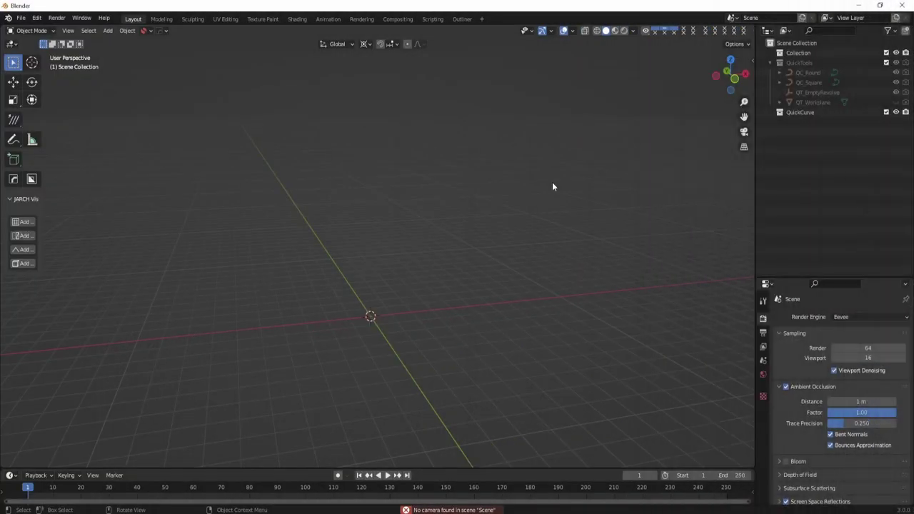
Step: In the empty Blender scene, start Quick Curve in the front orthographic view and enable Revolve on Z with 16 steps
key(ctrl+d)
key(KP_1)
ctrl+right_click(510, 170)
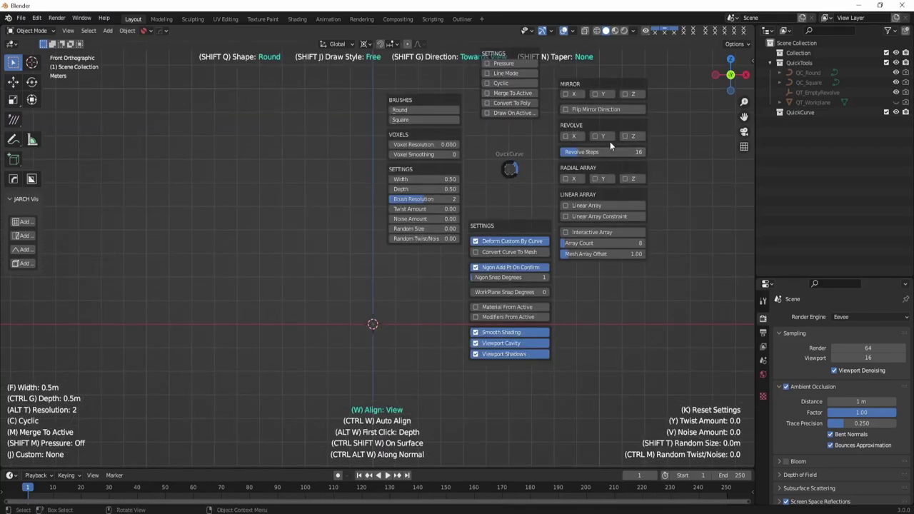
click(633, 136)
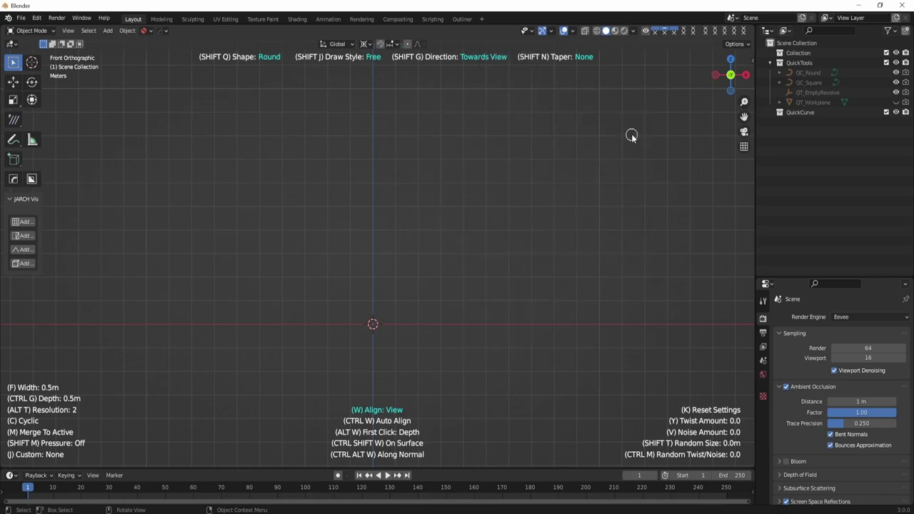
Step: Draw the hut's wall and roof profile in the front view as a revolved shape, and turn off Revolve on Z
middle_drag(390, 214, 413, 199)
key(KP_1)
mouse_move(383, 328)
mouse_down()
mouse_move(474, 319)
mouse_move(520, 252)
mouse_move(442, 197)
mouse_move(386, 175)
mouse_up()
mouse_move(483, 154)
middle_down()
mouse_move(359, 264)
mouse_move(496, 184)
mouse_move(509, 154)
mouse_move(432, 217)
mouse_move(451, 193)
middle_up()
key(space)
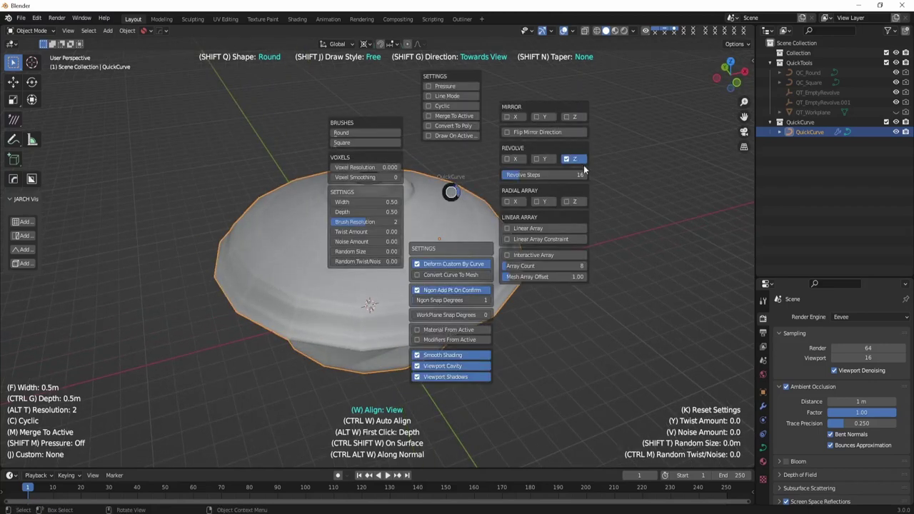
click(576, 158)
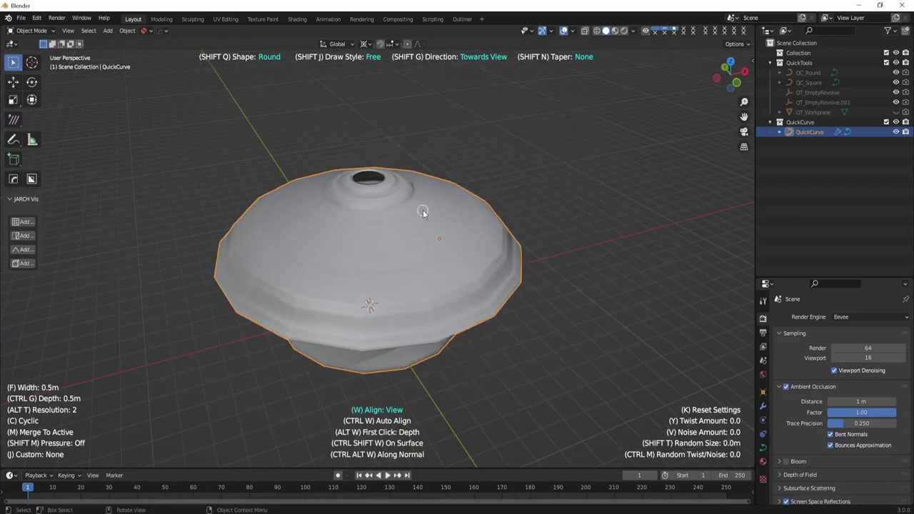
Step: Switch the Quick Curve brush to Square, set the Twist Amount to 6.4 and enable drawing On Surface
right_click(422, 211)
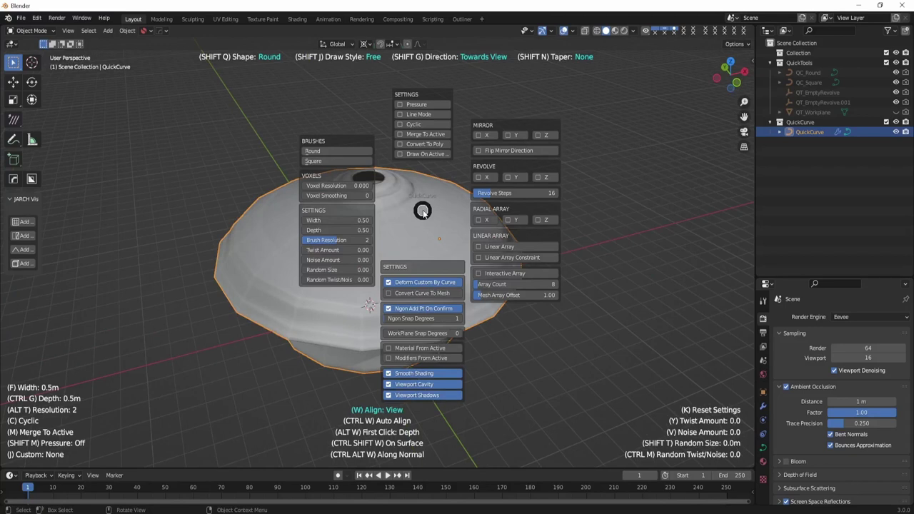
click(343, 161)
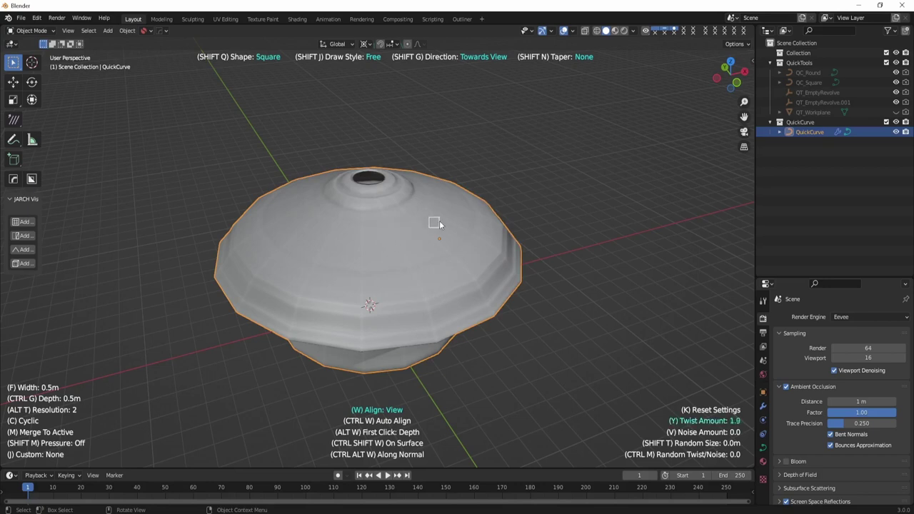
click(567, 191)
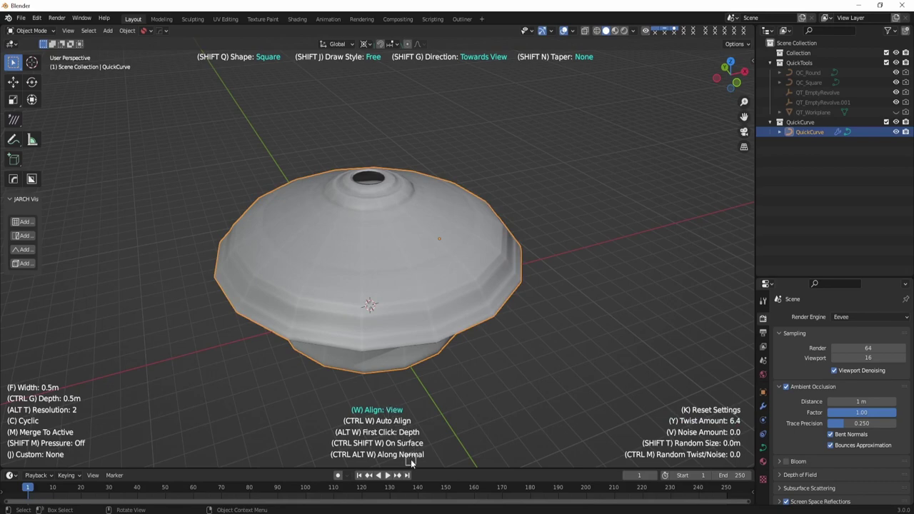
key(ctrl+shift+w)
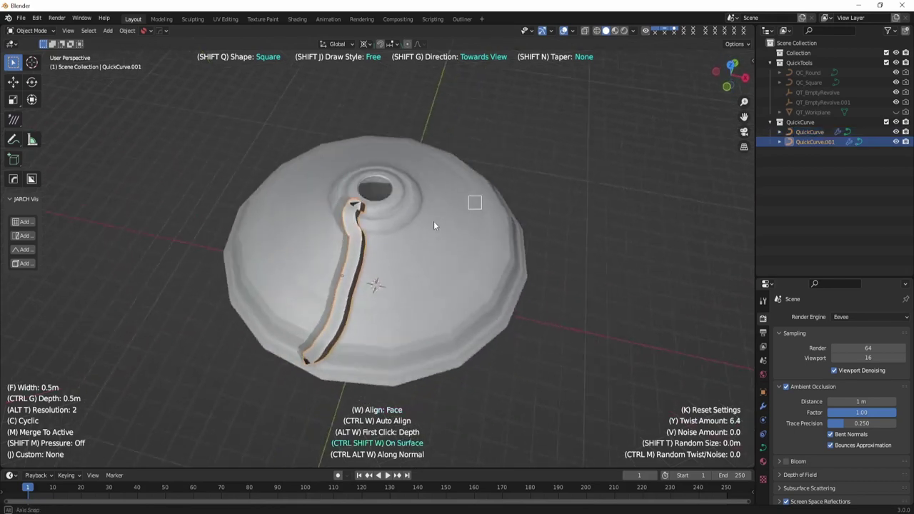
Step: Draw test slats down the roof while raising the Twist Amount to 136.7, and remove the test slats
mouse_move(433, 221)
middle_down()
mouse_move(412, 238)
mouse_move(439, 212)
middle_up()
drag(374, 192, 417, 345)
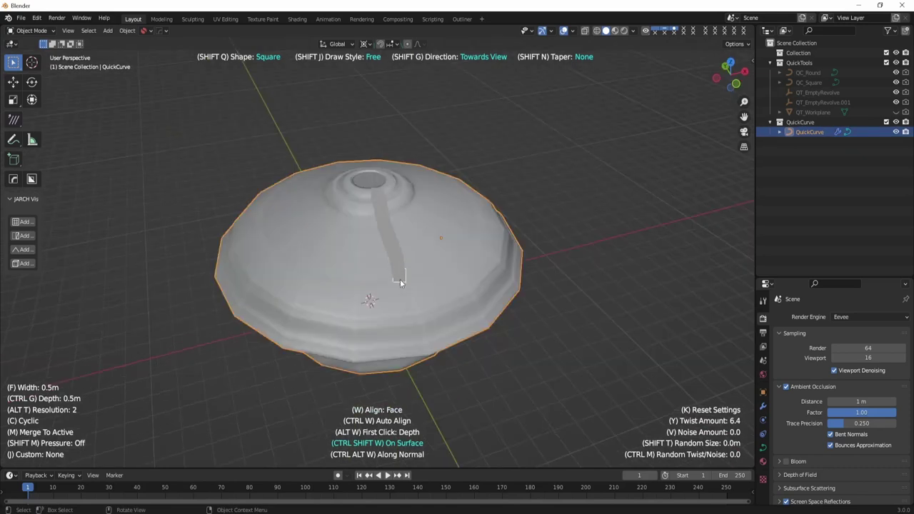
middle_drag(405, 260, 354, 209)
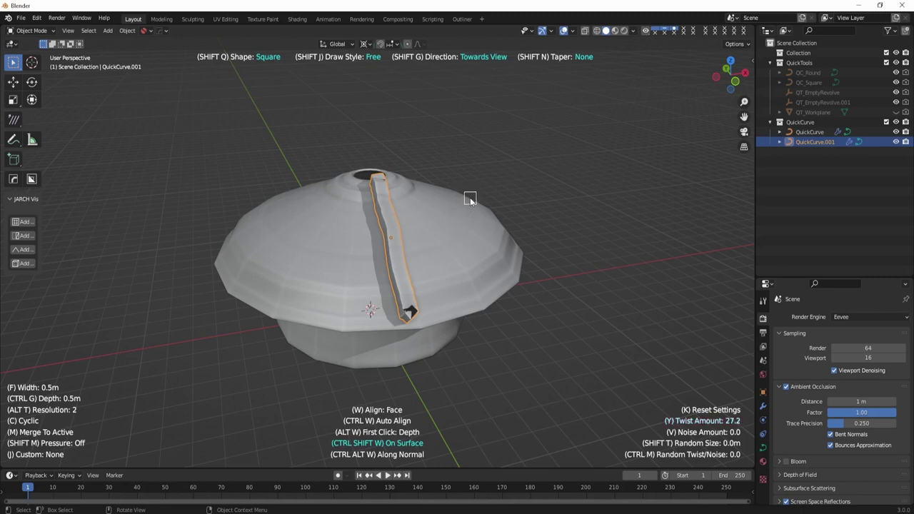
middle_drag(393, 257, 386, 233)
key(ctrl+z)
drag(380, 238, 420, 332)
mouse_move(441, 235)
middle_down()
mouse_move(510, 200)
mouse_move(394, 241)
mouse_move(443, 210)
middle_up()
key(Delete)
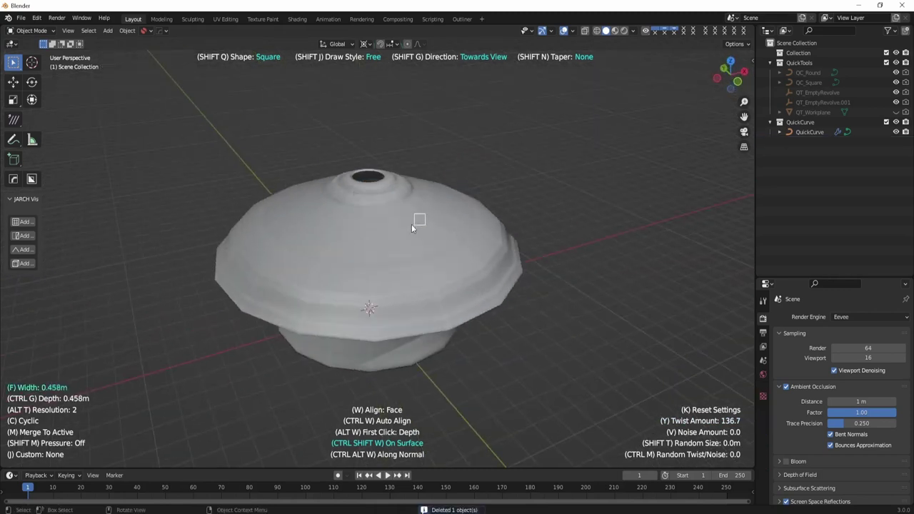
Step: Set the brush width to 0.248 m, draw several thin twisted test slats down the roof and undo them
click(354, 261)
middle_drag(354, 261, 356, 307)
drag(373, 203, 408, 365)
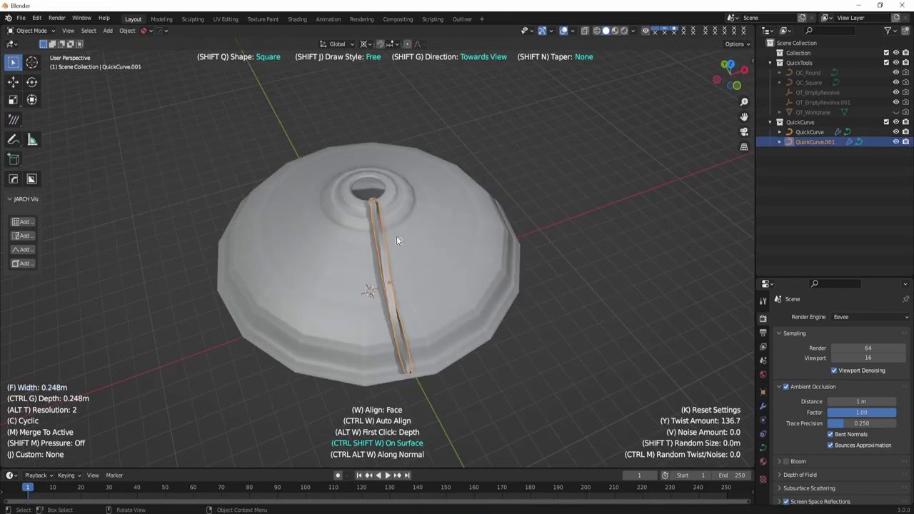
drag(375, 202, 432, 371)
middle_drag(433, 208, 407, 230)
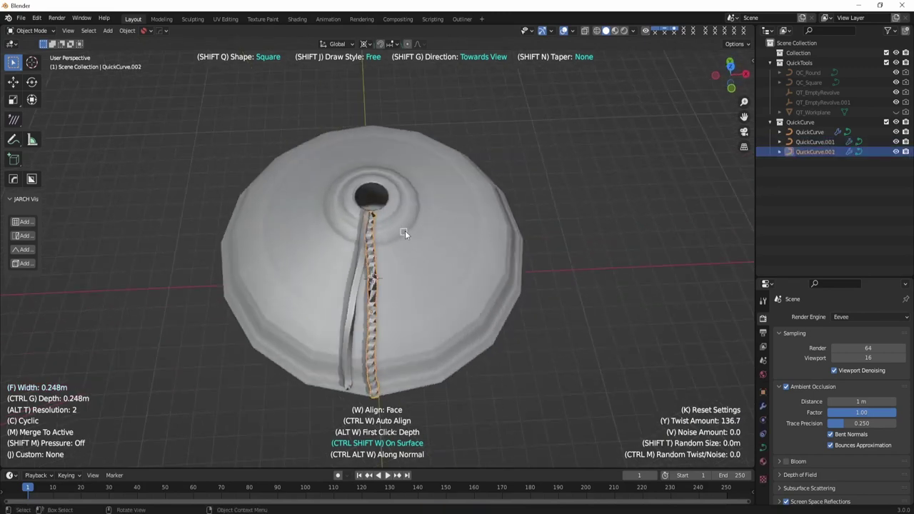
drag(428, 344, 430, 355)
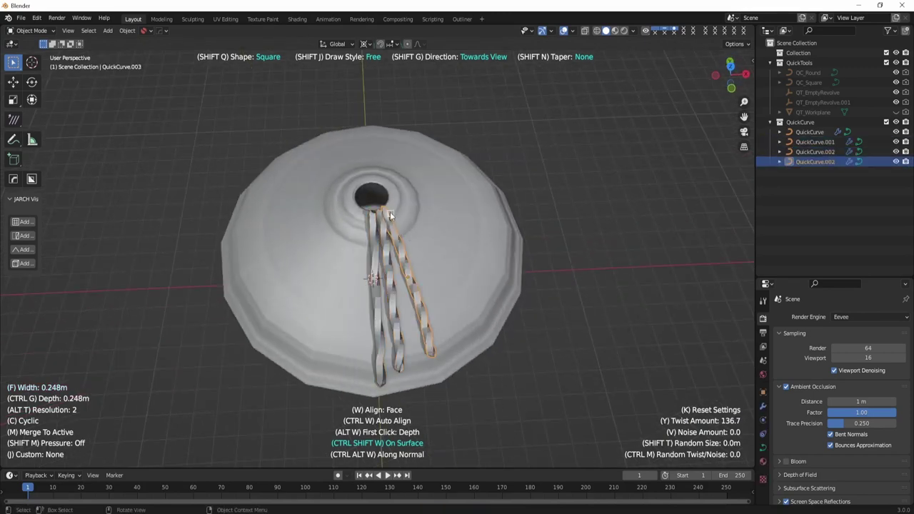
drag(390, 210, 451, 300)
mouse_move(363, 319)
middle_down()
mouse_move(332, 272)
mouse_move(381, 262)
middle_up()
key(ctrl+z)
key(ctrl+z)
key(ctrl+z)
key(ctrl+z)
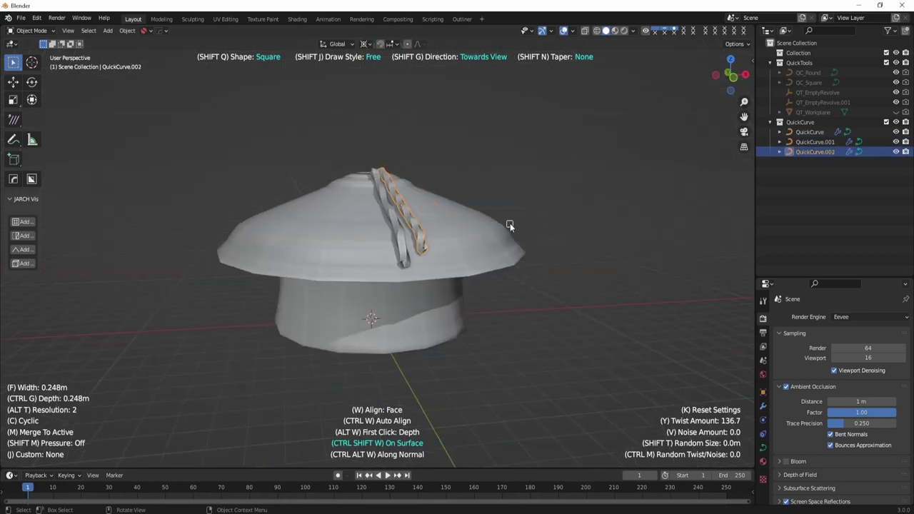
Step: Enable Radial Array on Z and draw twisted slats from the roof opening down to the eaves
middle_drag(510, 223, 424, 286)
right_click(432, 269)
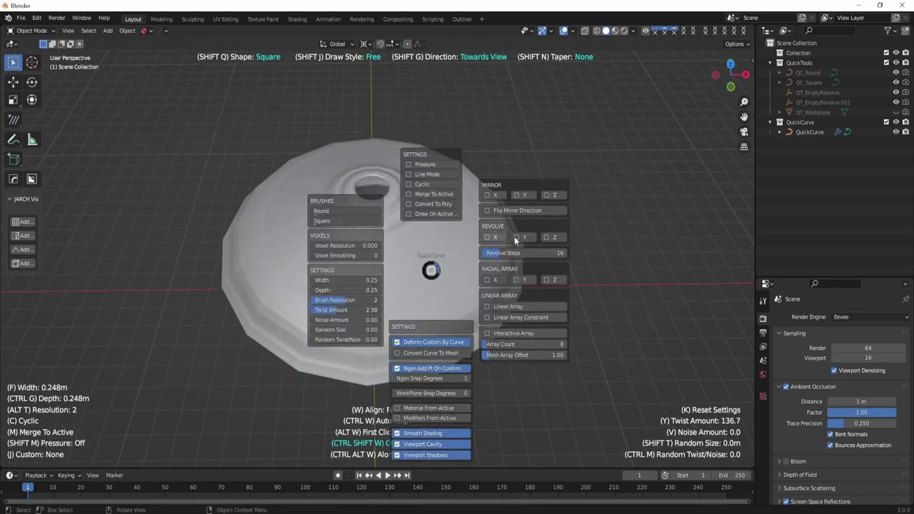
click(551, 280)
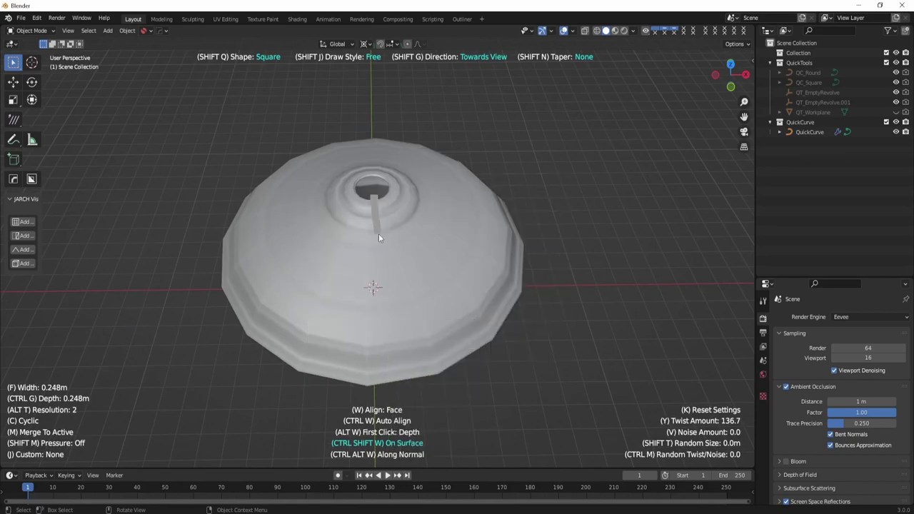
drag(379, 245, 379, 270)
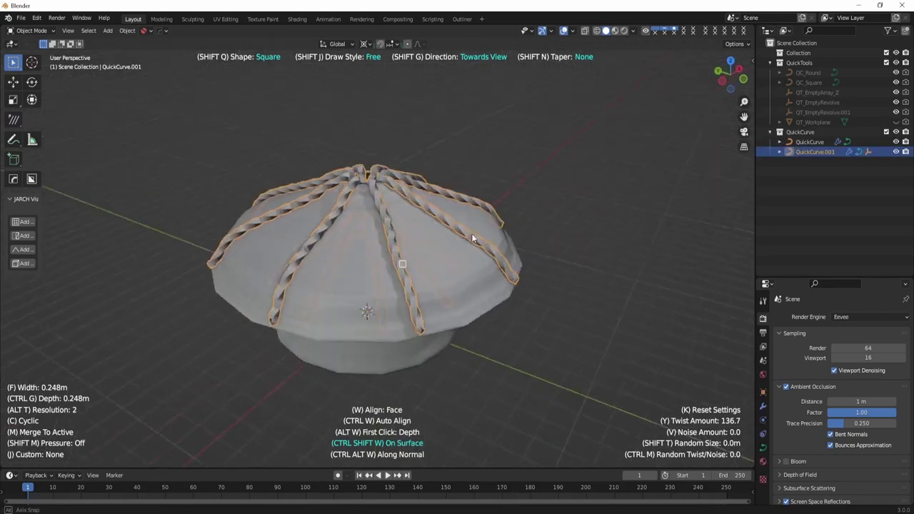
mouse_move(474, 239)
middle_down()
mouse_move(529, 196)
mouse_move(457, 218)
mouse_move(504, 188)
mouse_move(409, 249)
mouse_move(420, 261)
mouse_move(428, 196)
mouse_move(444, 229)
middle_up()
key(ctrl+z)
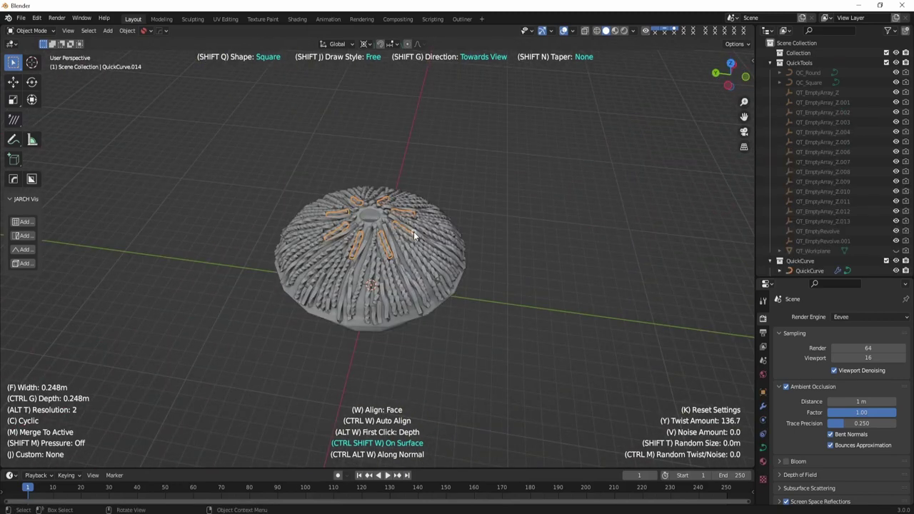
Step: Switch the brush shape to Round and draw a radially arrayed vertical post on the hut's wall
middle_drag(415, 277, 418, 220)
scroll(377, 274, up, 3)
shift+middle_drag(370, 297, 396, 238)
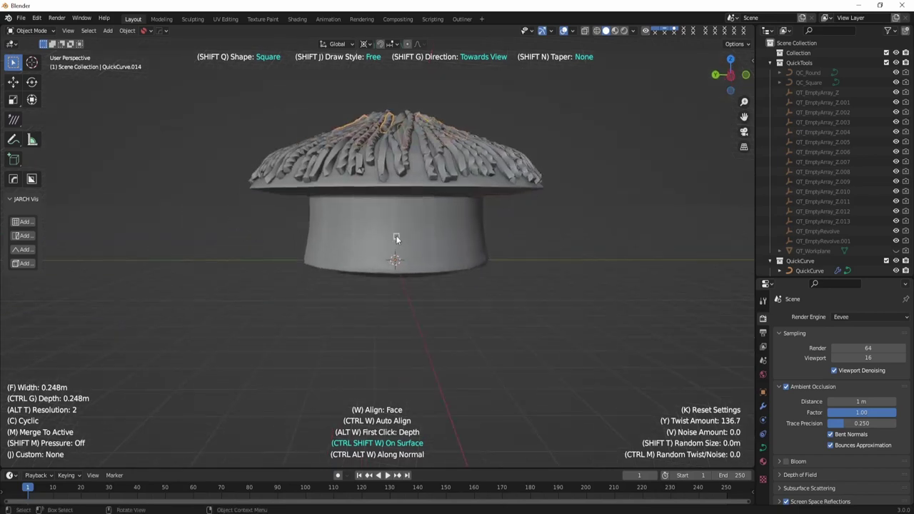
key(shift+q)
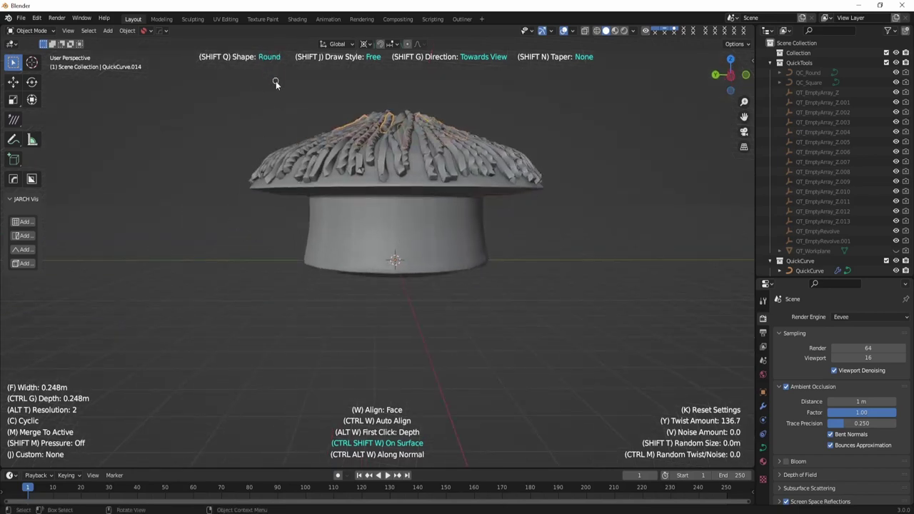
middle_drag(415, 230, 422, 219)
scroll(419, 219, up, 2)
drag(366, 149, 367, 264)
mouse_move(455, 227)
middle_down()
mouse_move(536, 210)
mouse_move(564, 237)
middle_up()
Step: Draw a horizontal rail around the wall and two arrayed diagonal braces between the posts below it
drag(348, 246, 508, 242)
drag(358, 294, 407, 254)
drag(404, 249, 466, 288)
middle_drag(482, 203, 578, 191)
scroll(571, 200, down, 4)
middle_drag(535, 246, 451, 227)
scroll(452, 226, up, 2)
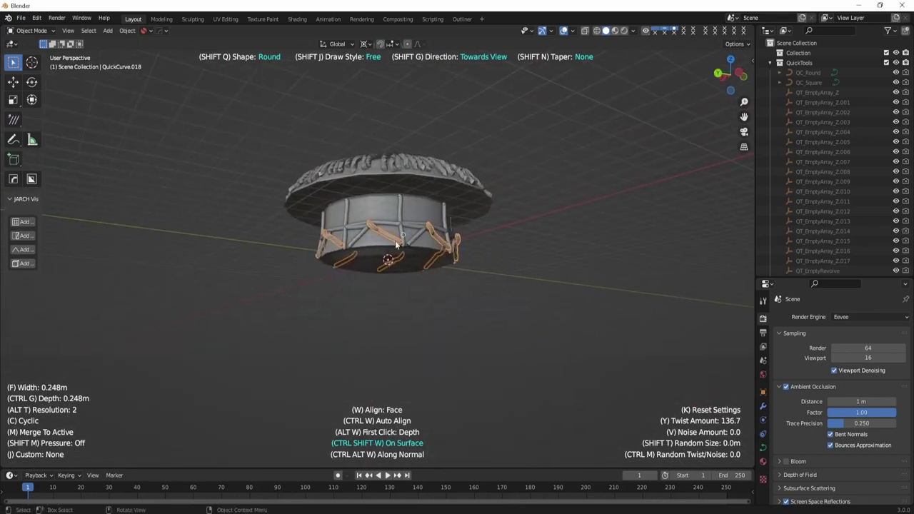
middle_drag(425, 258, 399, 270)
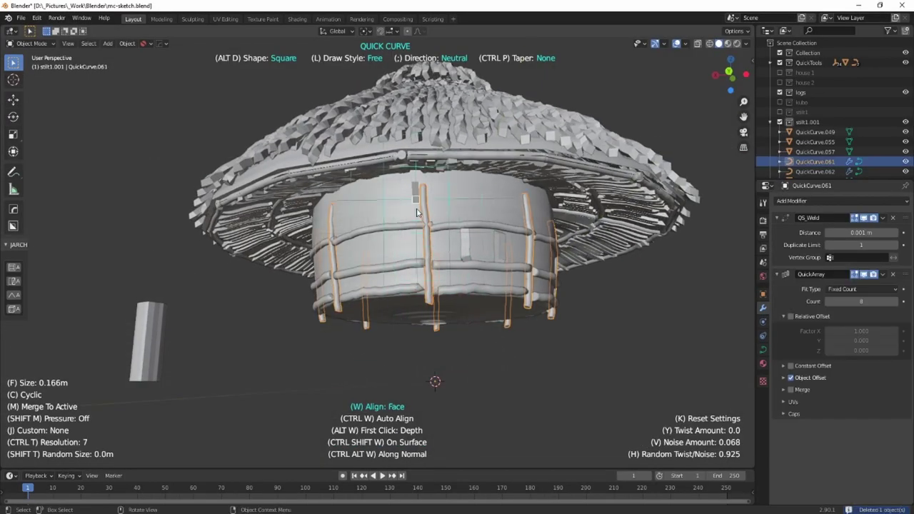
Step: In the mc-sketch.blend stilt hut, move the arrayed square posts' geometry outward from the wall to beneath the eaves
middle_drag(493, 286, 533, 305)
key(g)
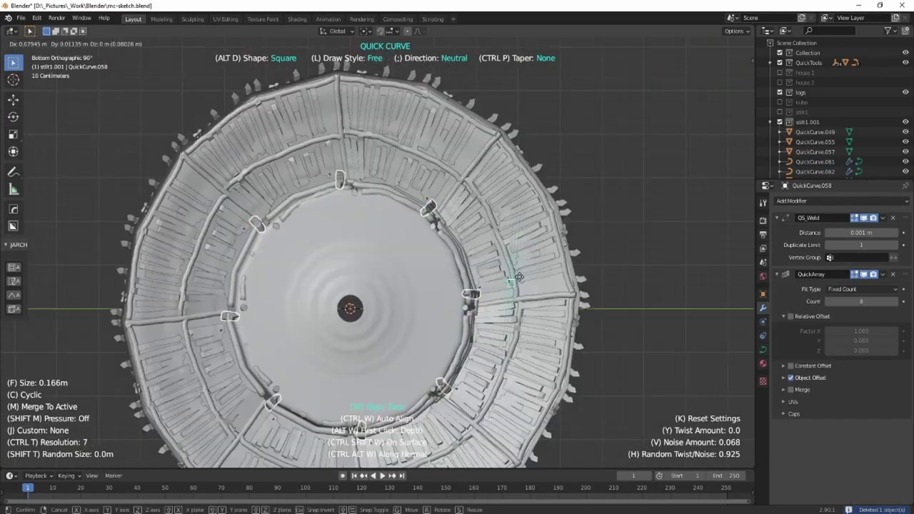
click(556, 273)
key(ctrl+z)
key(Tab)
key(g)
click(624, 281)
middle_drag(624, 281, 255, 261)
Step: Select the arrayed radial beams and reposition their geometry between the wall and the outer posts
click(508, 334)
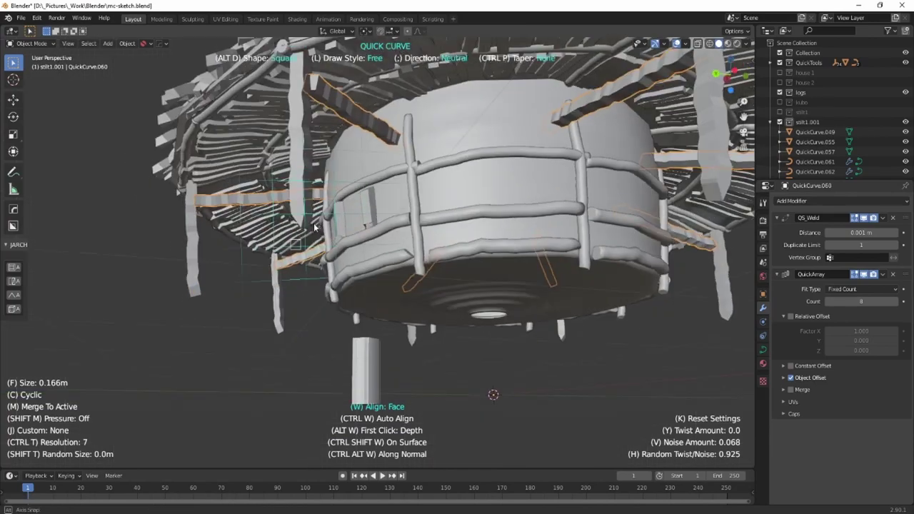
middle_drag(314, 227, 321, 278)
key(Tab)
key(g)
click(314, 243)
key(Tab)
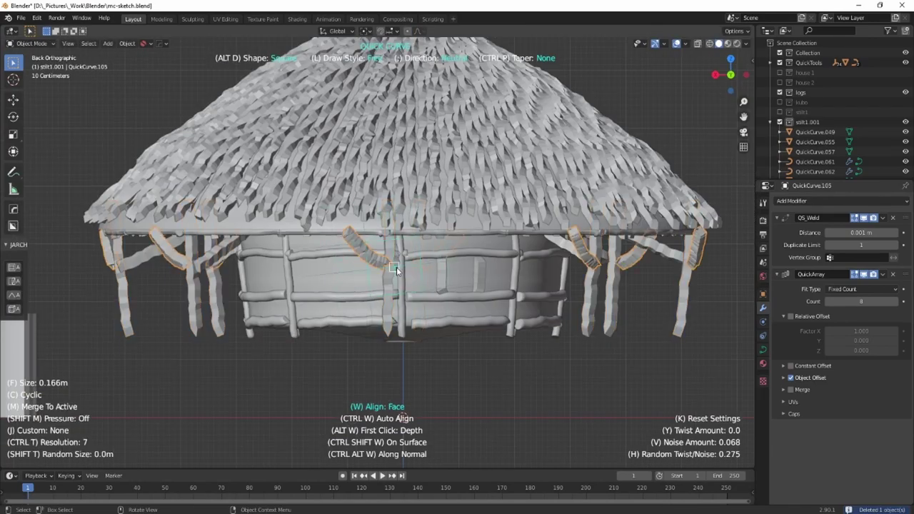
Step: Draw the opposite diagonal brace from the middle post up to the eaves and align it in the right view
click(391, 275)
drag(392, 269, 438, 231)
key(KP_3)
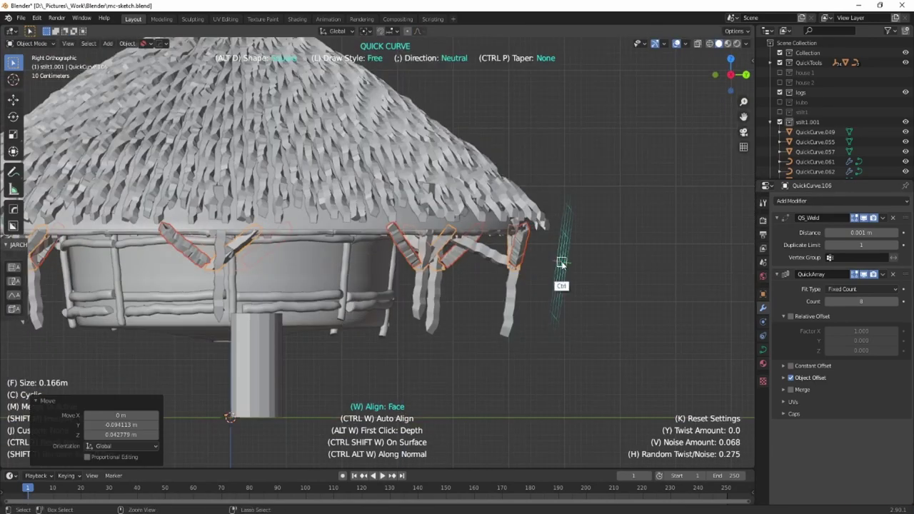
drag(561, 266, 561, 265)
mouse_move(561, 265)
middle_down()
mouse_move(504, 367)
mouse_move(473, 392)
mouse_move(365, 359)
middle_up()
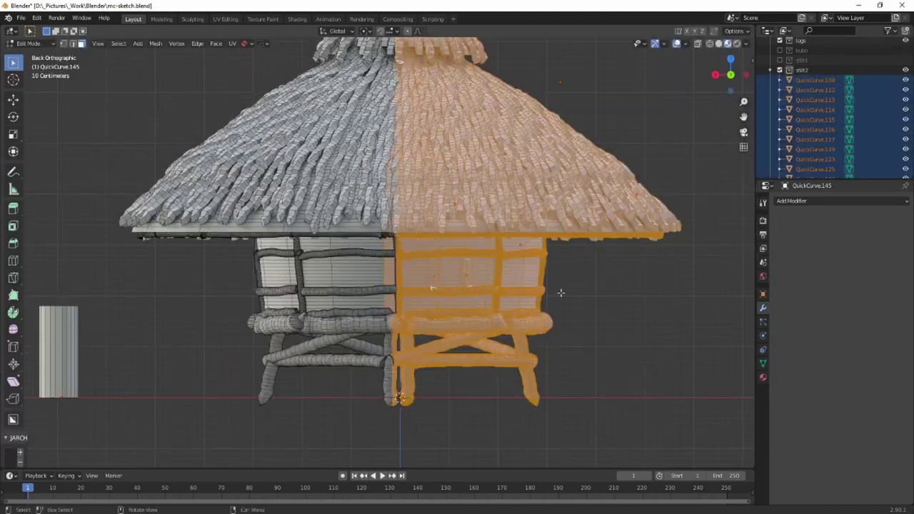
Step: Move the selected half of the stilt2 hut along the X axis to stretch the hut's middle section
key(g)
key(x)
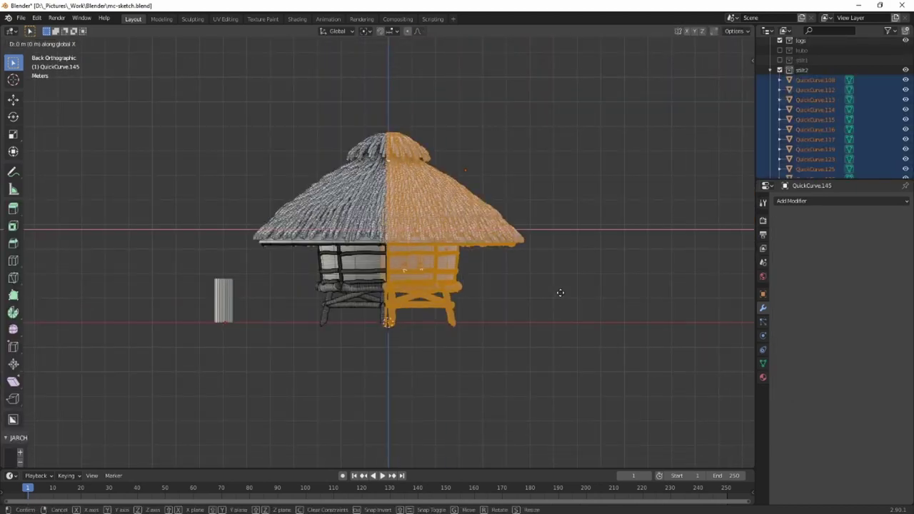
click(667, 283)
key(Tab)
middle_drag(667, 283, 518, 333)
click(579, 341)
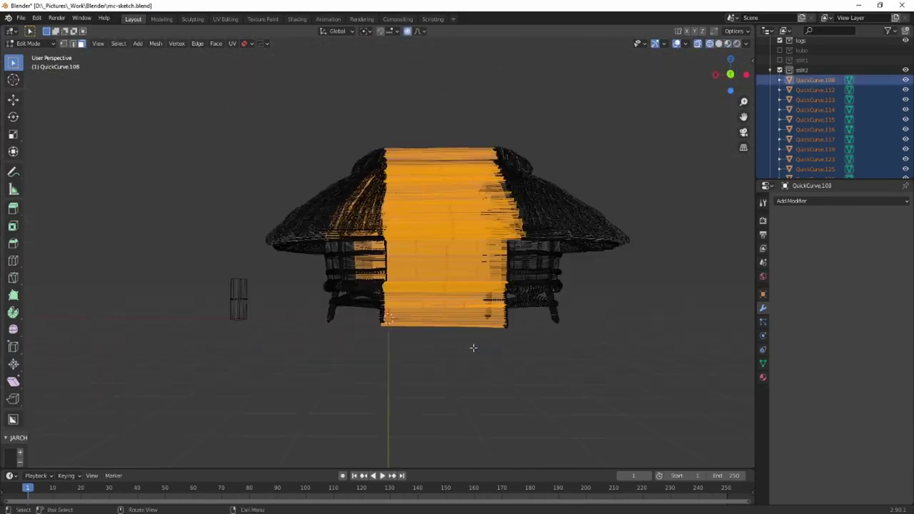
Step: Cut through the stretched middle section in the back view with a Quick Shape box spanning the hut's height
key(ctrl+KP_1)
key(shift+q)
key(alt+d)
ctrl+drag(389, 128, 471, 262)
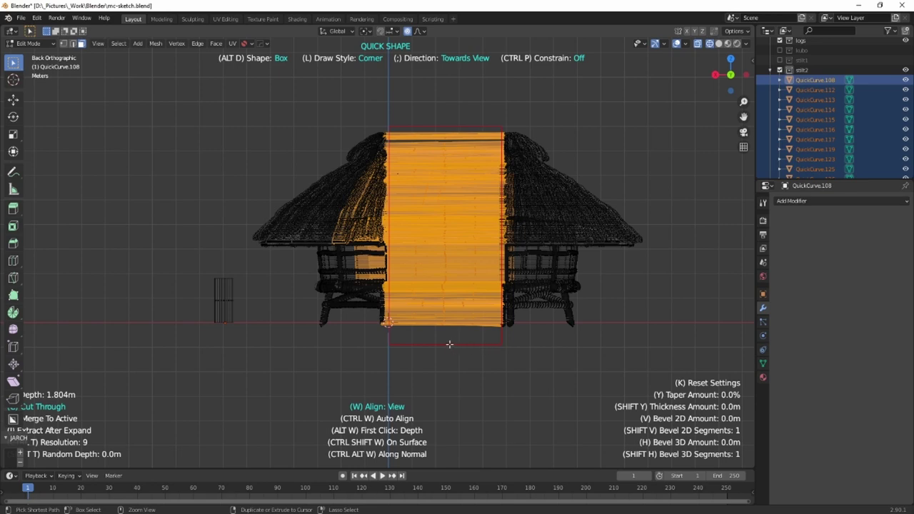
drag(424, 342, 417, 338)
middle_drag(417, 338, 418, 361)
click(442, 249)
Step: Select and delete the stretched geometry between the two hut halves, leaving an open gap
key(ctrl+KP_1)
scroll(435, 258, up, 3)
drag(433, 154, 472, 364)
key(x)
click(472, 363)
key(Tab)
key(Tab)
drag(423, 160, 501, 334)
key(2)
drag(399, 104, 489, 353)
key(x)
click(483, 345)
key(Tab)
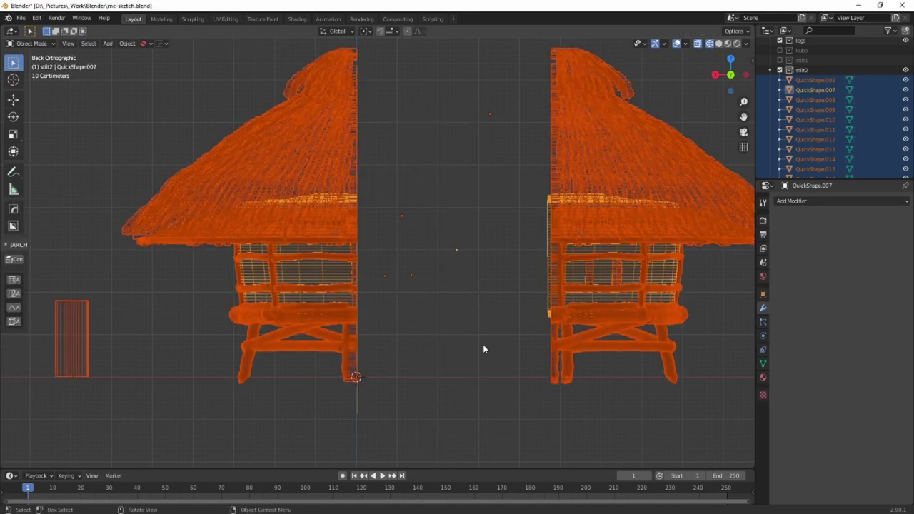
Step: Return to solid shading and select the wall shell's open boundary edge loop at the cut in edit mode
key(shift+z)
mouse_move(482, 345)
middle_down()
mouse_move(457, 396)
mouse_move(551, 345)
mouse_move(493, 351)
middle_up()
click(376, 307)
key(Tab)
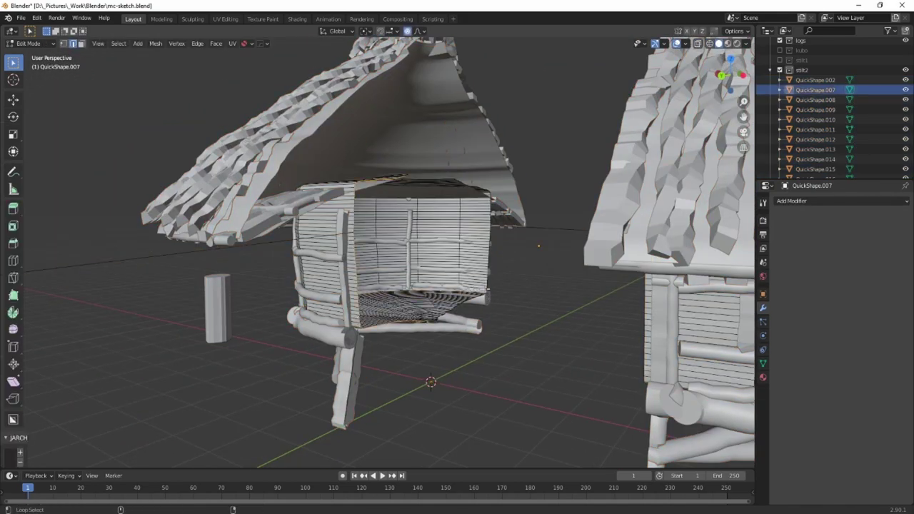
alt+click(486, 290)
middle_drag(487, 291, 546, 303)
scroll(492, 296, up, 4)
alt+click(340, 368)
scroll(617, 185, down, 1)
scroll(616, 184, up, 4)
scroll(538, 288, down, 6)
Step: Try to extrude the wall shell's boundary loop, and a second part's loop, across the gap between the halves
key(e)
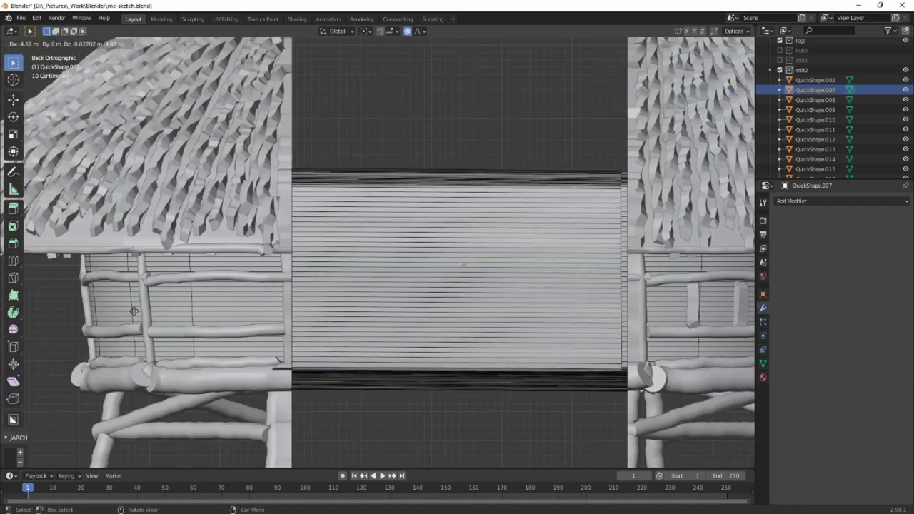
click(129, 311)
middle_drag(129, 311, 222, 214)
key(Tab)
click(221, 214)
click(191, 166)
key(Tab)
middle_drag(299, 185, 449, 135)
scroll(450, 135, down, 6)
scroll(457, 128, up, 4)
alt+click(354, 115)
key(e)
Step: Extrude the wall shell's boundary loop across the gap to the opposite hut half
middle_drag(504, 300, 546, 303)
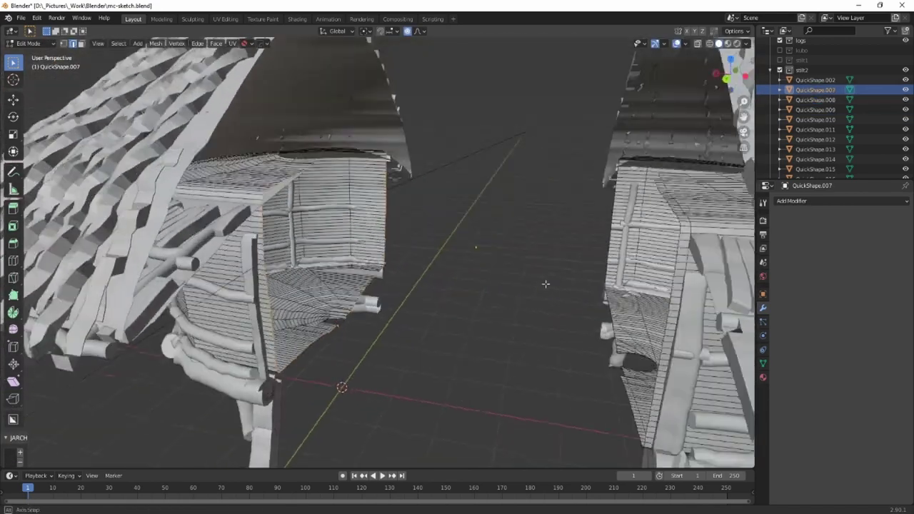
key(e)
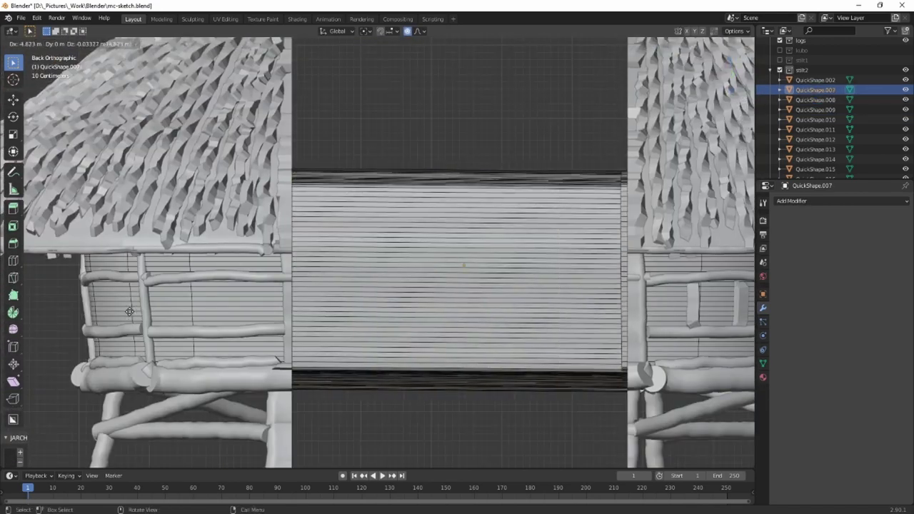
click(129, 312)
Step: Select the roof shell's open boundary loop and extrude it across the gap to the opposite half
middle_drag(129, 311, 240, 208)
key(Tab)
click(240, 209)
click(199, 153)
key(Tab)
scroll(307, 121, down, 4)
middle_drag(207, 160, 424, 175)
alt+click(289, 139)
key(e)
click(658, 175)
key(Tab)
scroll(437, 284, down, 6)
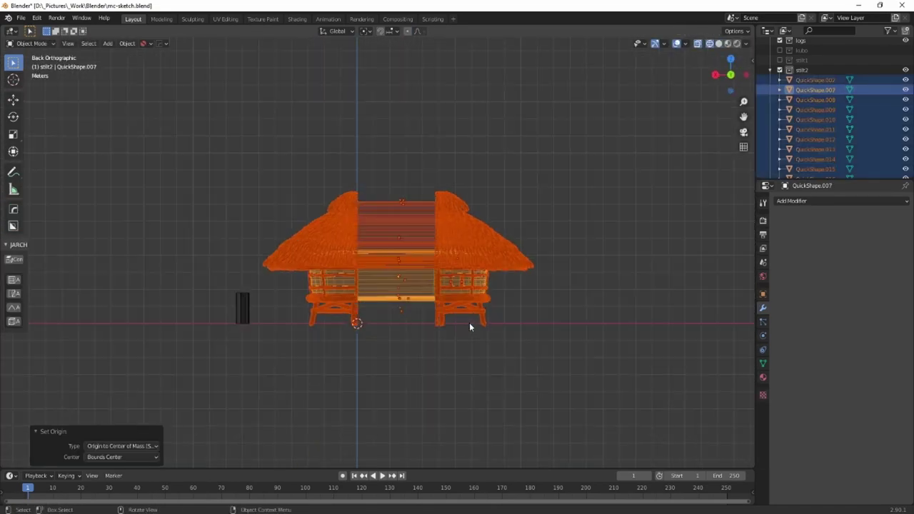
Step: Move all the widened hut's selected parts sideways toward the world origin
key(g)
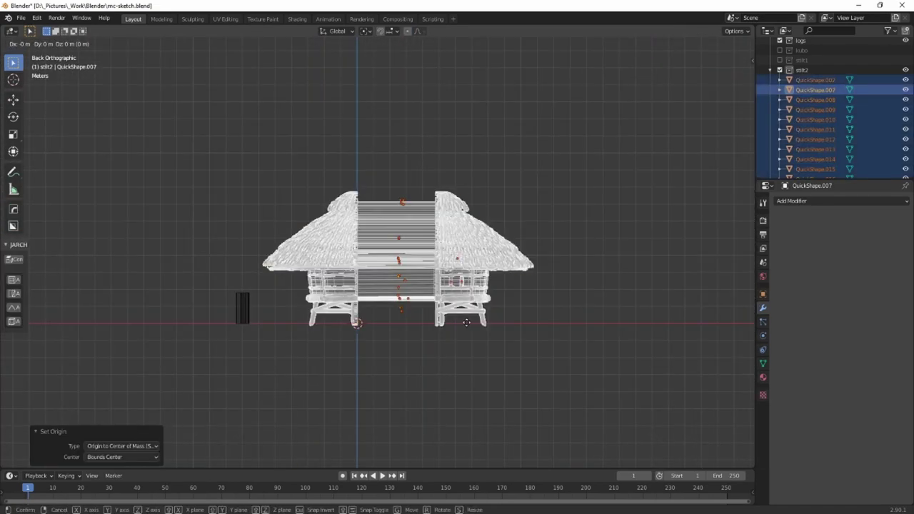
click(372, 330)
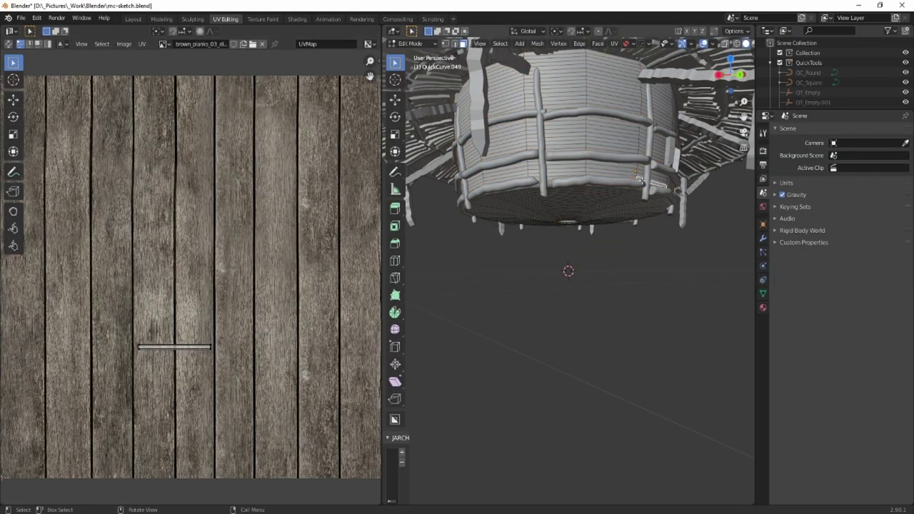
Step: Unwrap the whole wall shell, then rotate, move and scale its UVs over the brown planks texture, stretching them along Y
key(a)
key(u)
click(615, 135)
scroll(285, 279, down, 4)
key(r)
key(z)
key(g)
key(s)
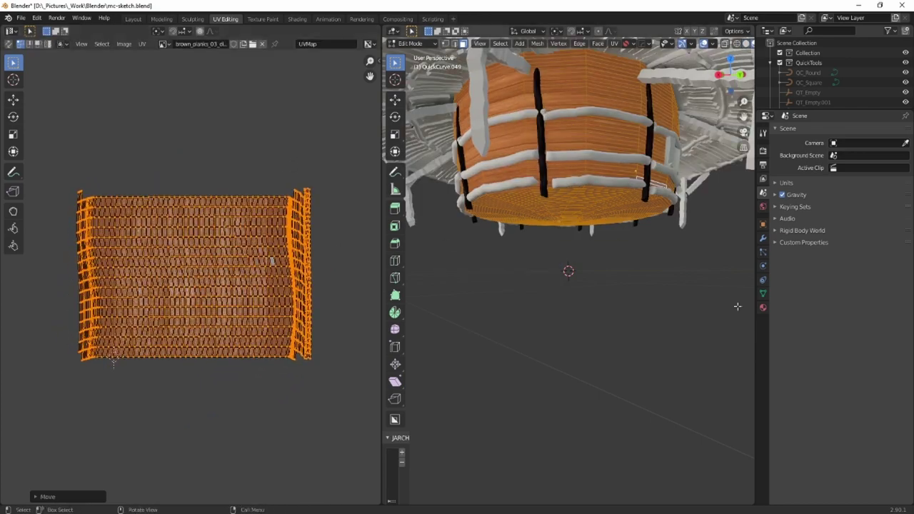
key(y)
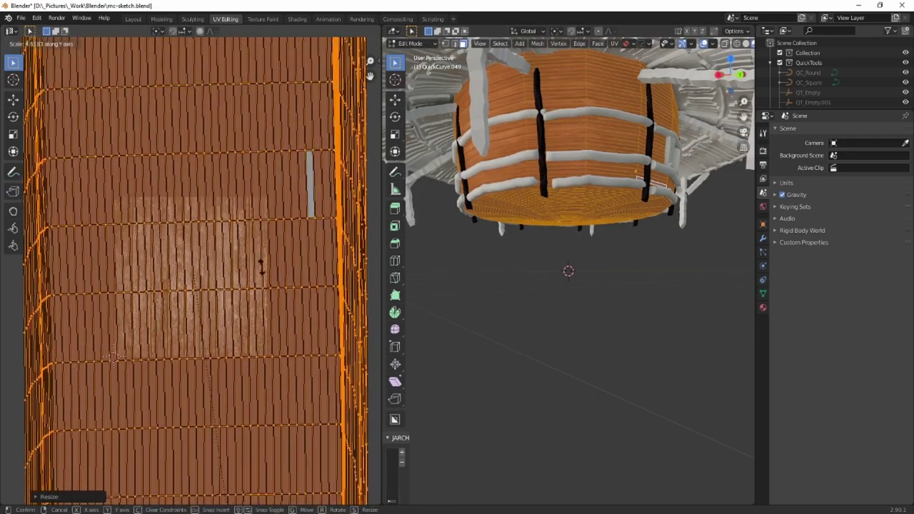
click(259, 328)
Step: Leave edit mode and copy the vertical poles' dark wood material to a horizontal wall beam
key(Tab)
middle_drag(579, 321, 632, 351)
shift+click(566, 207)
shift+click(502, 134)
key(q)
click(487, 105)
click(469, 115)
middle_drag(424, 187, 548, 156)
click(536, 168)
Step: Apply the shared dark wood material to further beams around the hut wall
shift+click(604, 154)
key(q)
click(604, 155)
click(582, 132)
shift+click(604, 169)
key(q)
click(604, 169)
Step: Texture the remaining poles and beams on another side of the wall with the same dark wood
middle_drag(604, 169, 529, 169)
click(571, 201)
key(q)
click(580, 180)
click(616, 186)
click(528, 170)
key(q)
Step: Assign an existing material to the selected hut part and copy materials to neighbouring parts
click(762, 308)
click(781, 164)
click(816, 206)
click(578, 176)
shift+click(580, 161)
key(q)
click(580, 162)
key(q)
click(582, 102)
key(q)
Step: Copy materials to the untextured parts seen from another angle beneath the hut
mouse_move(581, 102)
middle_down()
mouse_move(555, 277)
mouse_move(485, 184)
middle_up()
click(554, 279)
key(q)
click(560, 256)
click(500, 187)
key(q)
click(634, 166)
Step: Switch viewport shading to inspect the hut's materials and select the untextured slats under the roof
key(z)
mouse_move(634, 335)
middle_down()
mouse_move(629, 285)
mouse_move(663, 212)
middle_up()
click(629, 228)
key(z)
click(714, 213)
middle_drag(643, 414, 633, 349)
key(z)
click(632, 403)
shift+click(669, 152)
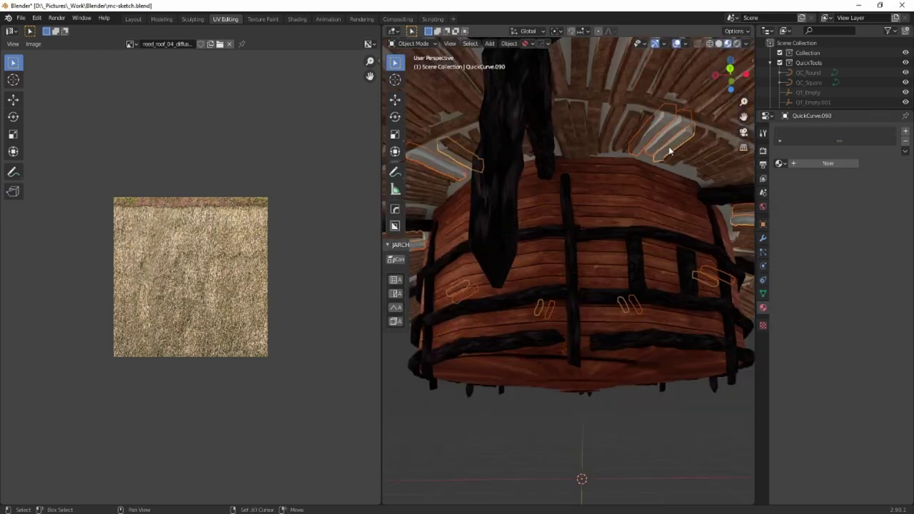
click(666, 142)
middle_drag(666, 142, 679, 252)
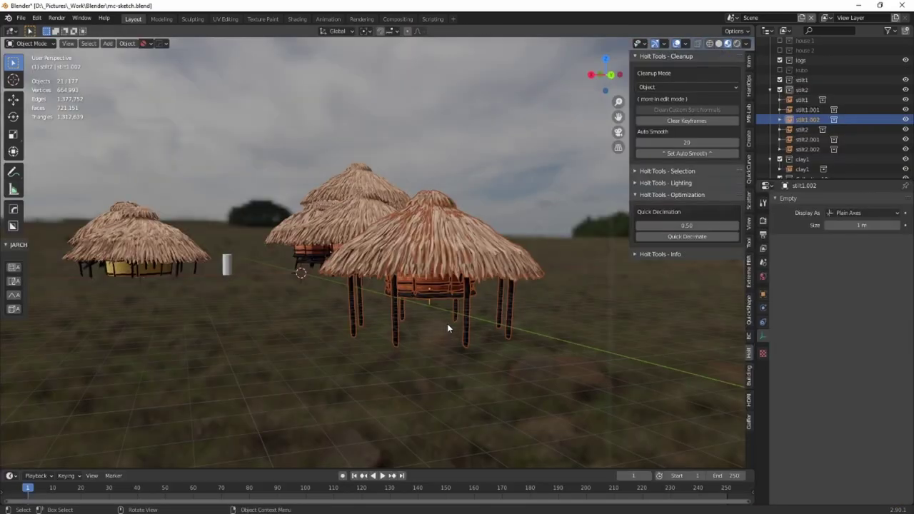
Step: Duplicate the selected stilt hut instance and move the copy along the ground plane
middle_drag(447, 328, 525, 389)
key(shift+d)
key(shift+z)
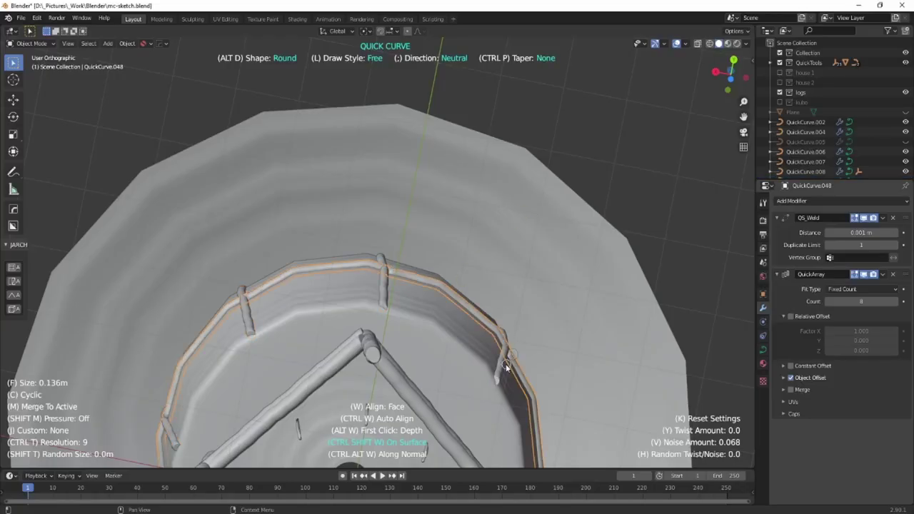
Step: Draw round Quick Curve rafters on the roof's underside, radiating from the wall posts to the outer edge
key(Delete)
middle_drag(502, 363, 400, 255)
drag(379, 263, 404, 131)
key(Delete)
mouse_move(402, 204)
middle_down()
mouse_move(391, 241)
mouse_move(392, 218)
middle_up()
click(391, 272)
drag(369, 237, 442, 116)
shift+middle_drag(434, 269, 401, 236)
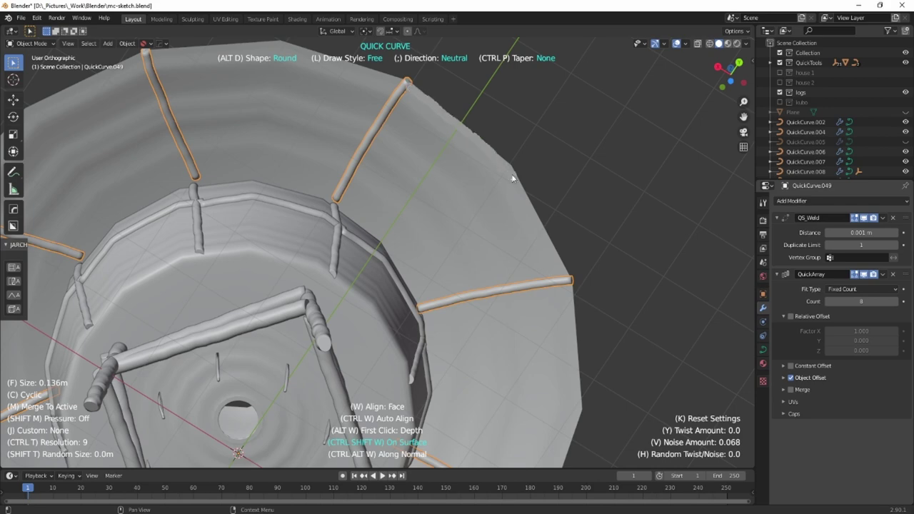
Step: Draw round poles along the roof's outer rim and a middle ring beam between the rafters
drag(511, 171, 570, 282)
mouse_move(556, 274)
middle_down()
mouse_move(451, 233)
mouse_move(348, 170)
middle_up()
middle_drag(370, 264, 398, 299)
mouse_move(339, 154)
mouse_down()
mouse_move(423, 156)
mouse_move(529, 183)
mouse_up()
key(Delete)
click(326, 152)
Step: Draw Square-shaped Quick Curve slats between the roof's outer rim and the middle ring beam
scroll(450, 195, down, 4)
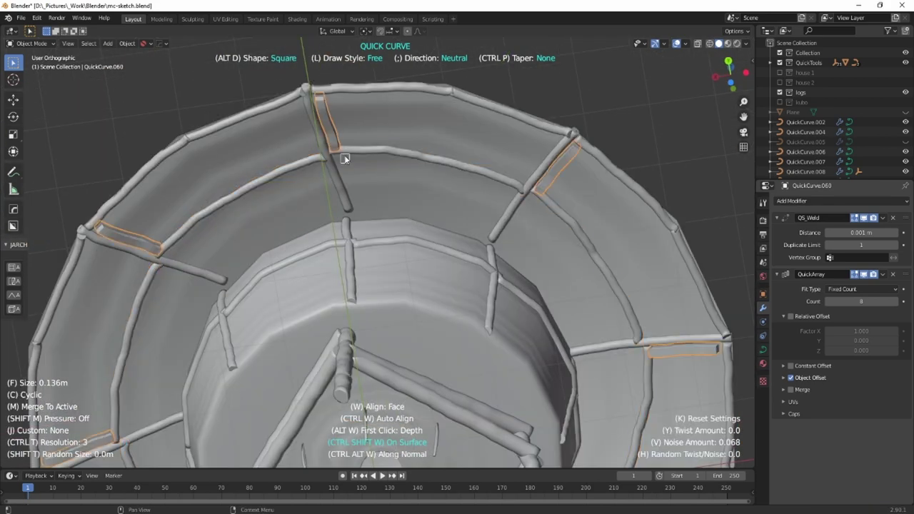
middle_drag(344, 155, 408, 149)
drag(427, 127, 396, 191)
middle_drag(354, 225, 371, 326)
Step: Hide the hut's floor to expose the inside of the roof and walls
click(371, 325)
key(h)
click(351, 197)
middle_drag(349, 198, 359, 240)
scroll(359, 240, up, 2)
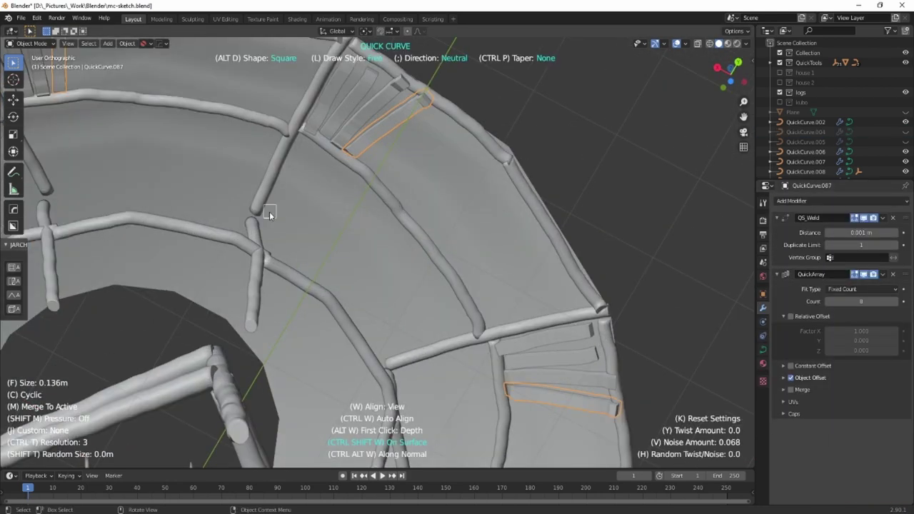
Step: Draw square slats across the roof's inner band from the wall ring to the middle ring beam, undoing a misplaced one
drag(269, 213, 299, 144)
mouse_move(279, 217)
mouse_down()
mouse_move(314, 149)
mouse_move(329, 155)
mouse_up()
mouse_move(297, 225)
mouse_down()
mouse_move(341, 166)
mouse_move(435, 118)
mouse_up()
key(ctrl+z)
drag(361, 162, 442, 116)
mouse_move(319, 247)
middle_down()
mouse_move(414, 197)
mouse_move(409, 207)
middle_up()
key(Delete)
Step: Continue drawing square slats on the roof's underside from a changed viewing angle
click(284, 294)
drag(375, 258, 387, 136)
drag(371, 272, 367, 330)
mouse_move(412, 301)
middle_down()
mouse_move(393, 332)
mouse_move(382, 325)
middle_up()
middle_drag(378, 321, 417, 271)
key(Delete)
Step: Fill the remaining gaps between the rafters under the roof with more square slats
drag(344, 329, 369, 263)
drag(497, 311, 550, 220)
drag(442, 385, 488, 326)
drag(429, 372, 468, 308)
key(Delete)
mouse_move(506, 246)
middle_down()
mouse_move(516, 378)
mouse_move(440, 344)
mouse_move(403, 249)
mouse_move(424, 245)
mouse_move(357, 195)
middle_up()
drag(347, 245, 333, 172)
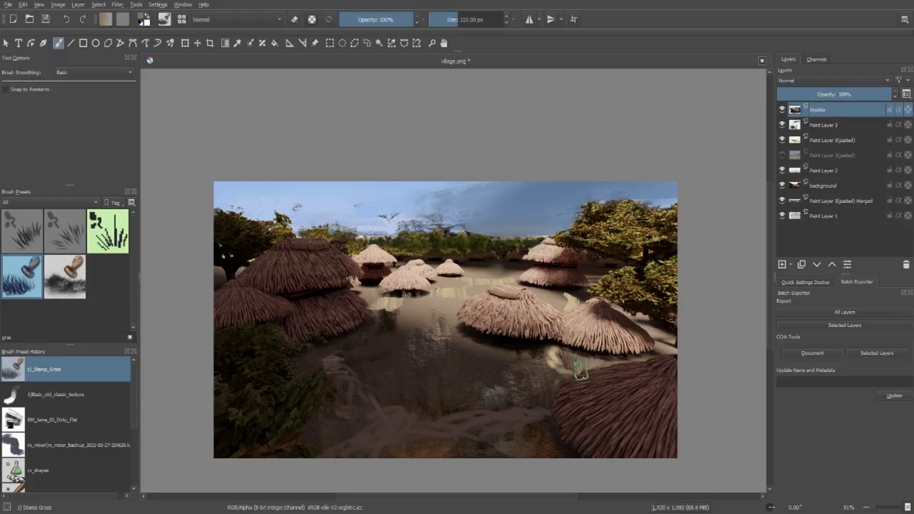
Step: In Krita, lasso an area of the foreground ground, work on it with the z)_Stamp_Grass brush and deselect
click(367, 43)
mouse_move(441, 414)
mouse_down()
mouse_move(539, 409)
mouse_move(433, 413)
mouse_up()
key(b)
key(ctrl+shift+a)
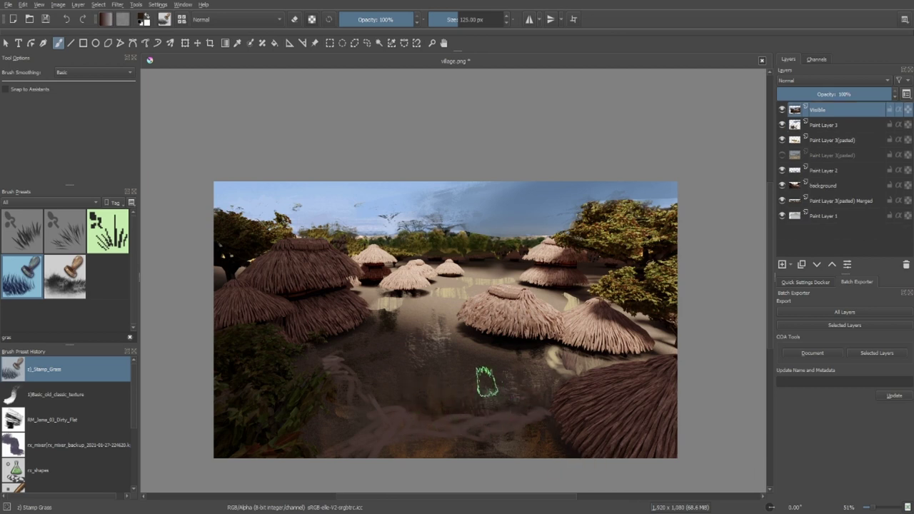
Step: Lasso an oval patch in the village clearing, paint grass in it with the Stamp Grass and Stamp Grass Patch brushes, and deselect
key(l)
mouse_move(408, 355)
mouse_down()
mouse_move(457, 355)
mouse_move(403, 373)
mouse_up()
key(b)
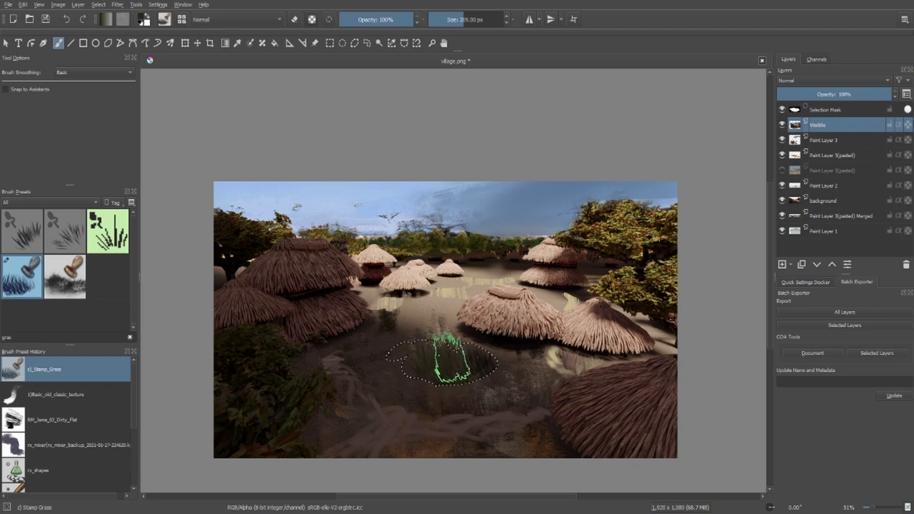
mouse_move(134, 414)
mouse_down()
mouse_move(140, 468)
mouse_move(139, 398)
mouse_move(142, 424)
mouse_up()
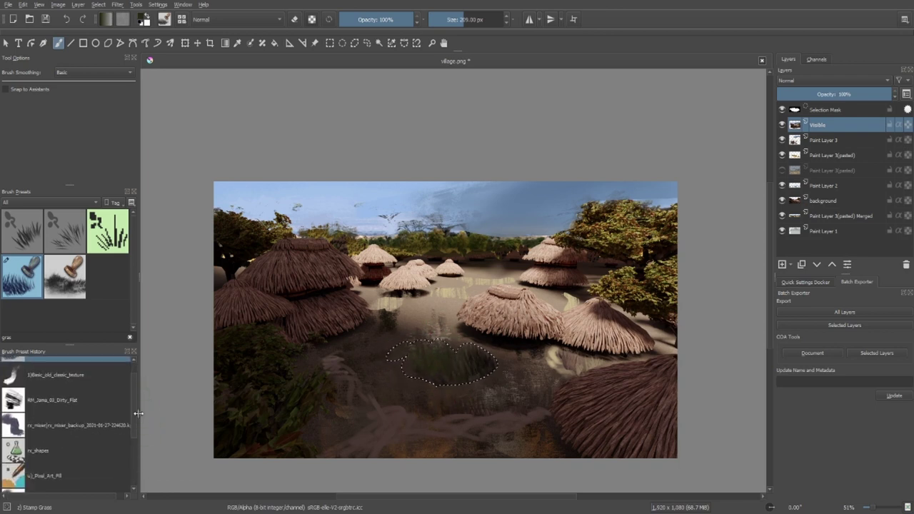
scroll(83, 386, up, 1)
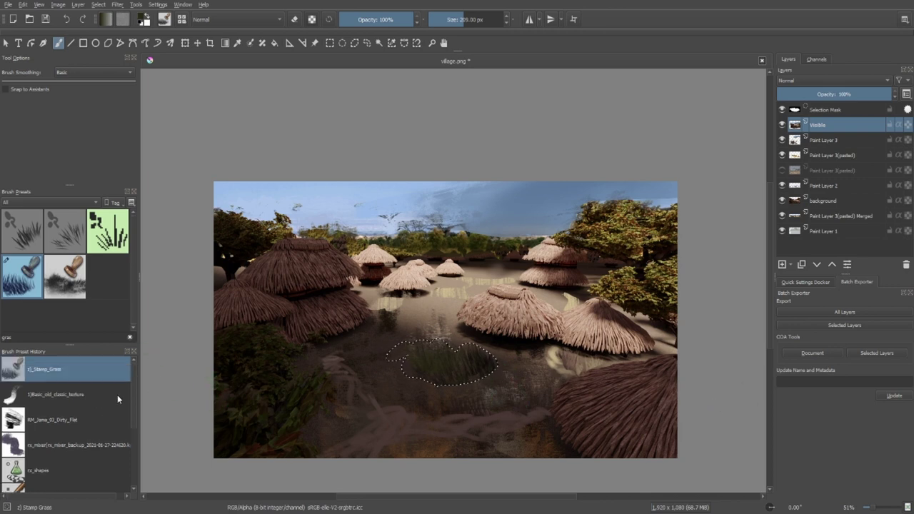
click(65, 276)
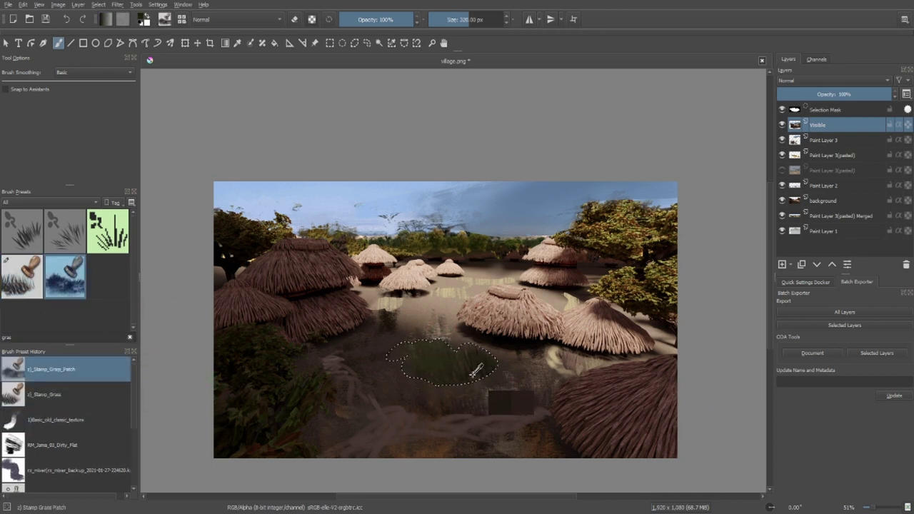
key(ctrl+shift+a)
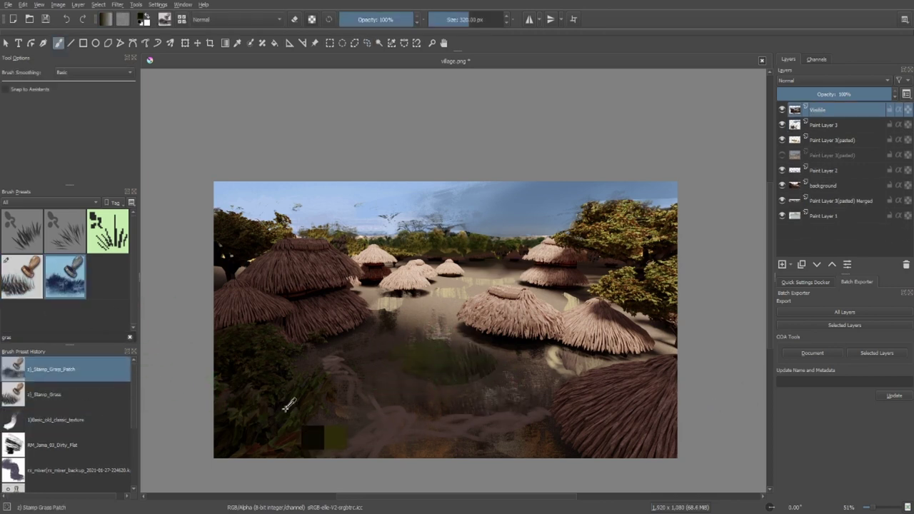
Step: Reduce the brush size, lasso an area beside the dark bushes, paint it with Stamp Grass Patch and deselect
shift+drag(458, 379, 418, 376)
key(l)
drag(305, 373, 321, 362)
key(b)
key(ctrl+shift+a)
Step: Lasso a strip of ground above the grass patch, paint it with a sampled ground colour and deselect
key(l)
mouse_move(393, 332)
mouse_down()
mouse_move(377, 346)
mouse_move(423, 332)
mouse_up()
key(b)
ctrl+click(442, 321)
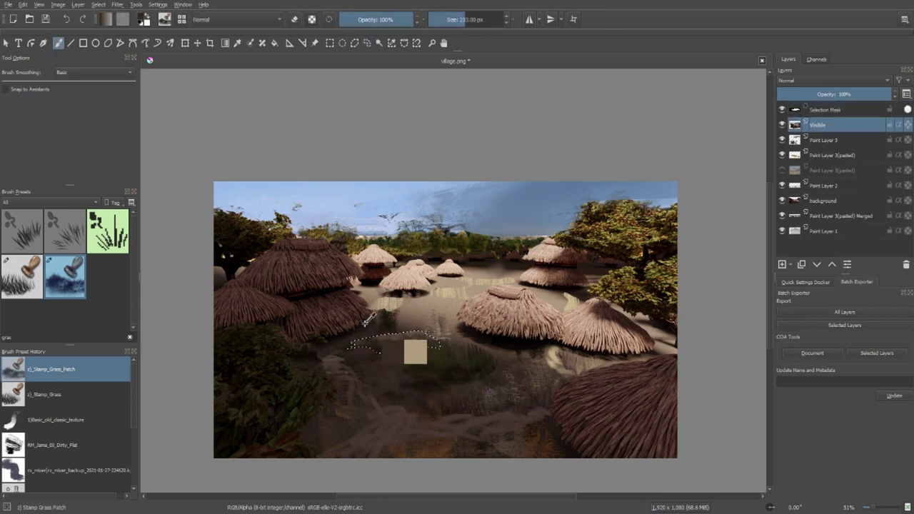
key(ctrl+shift+a)
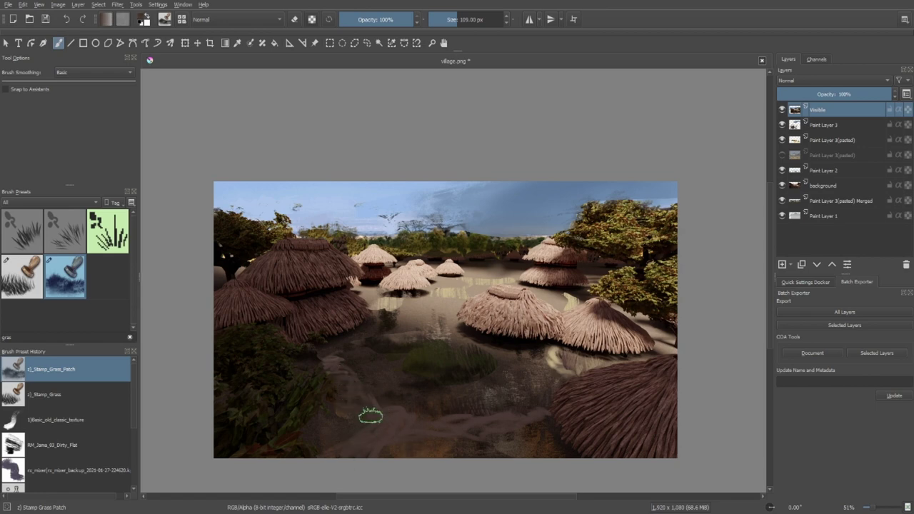
Step: Lasso the ground between the bushes and the grass patch, stamp grass blades there with z)_Stamp_Grass in a sampled colour, and deselect
key(l)
drag(374, 399, 389, 409)
key(b)
click(120, 397)
ctrl+click(322, 387)
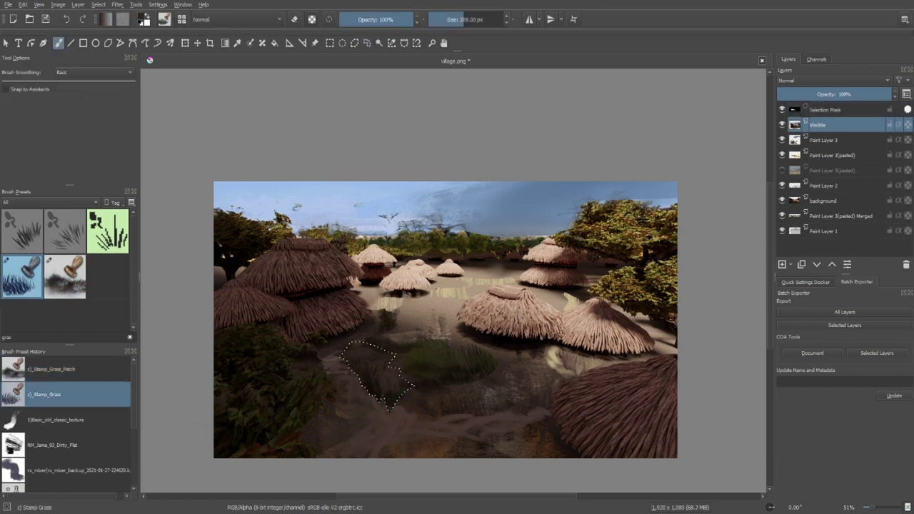
key(ctrl+shift+a)
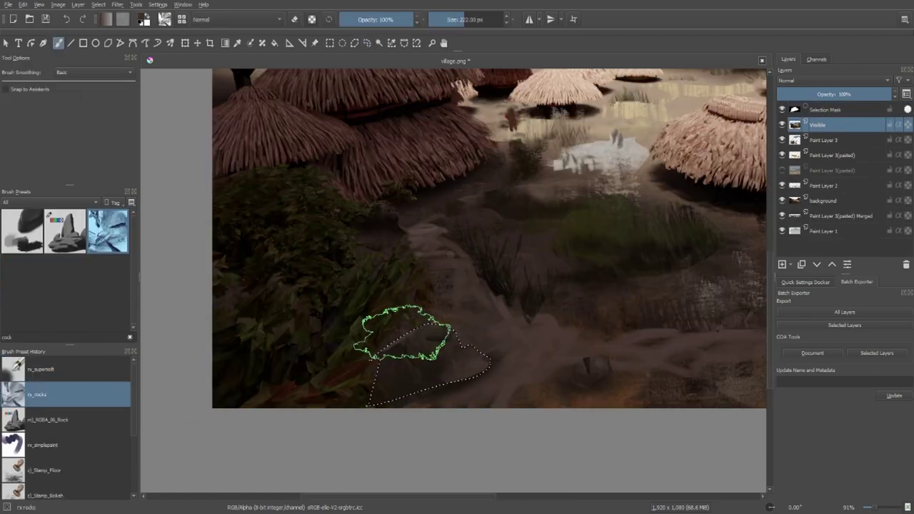
Step: Switch to the rx_supersoft brush and soften the dirt path beside the bushes with a sampled path colour
ctrl+scroll(551, 367, down, 3)
scroll(514, 286, up, 2)
ctrl+scroll(419, 336, up, 2)
key(slash)
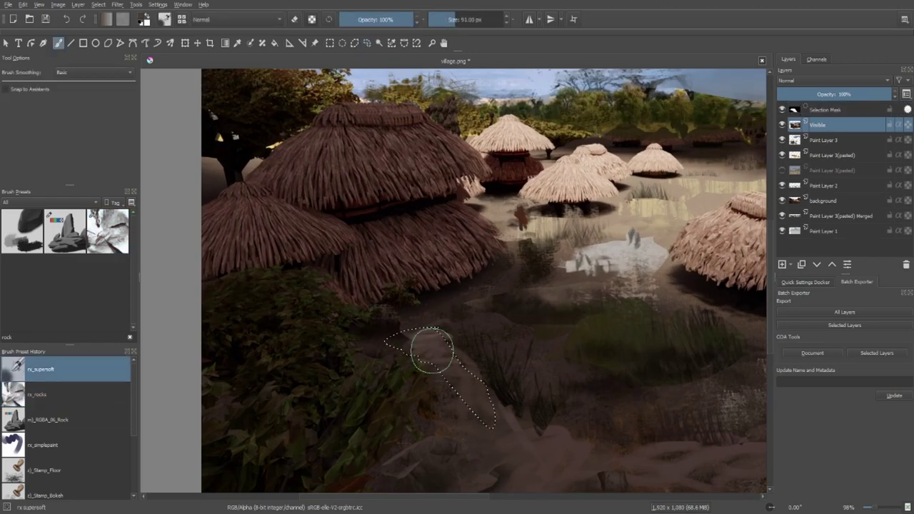
ctrl+click(430, 340)
drag(410, 323, 473, 301)
scroll(510, 329, down, 3)
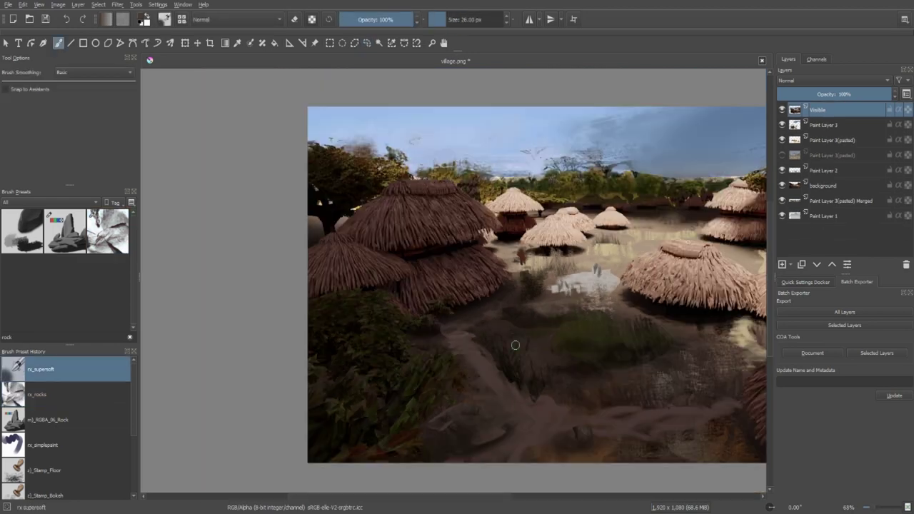
Step: Lasso the green patch in the clearing and paint texture in it with f)_Charcoal_Rock_Soft in a sampled green
scroll(494, 360, up, 1)
ctrl+click(522, 383)
middle_drag(571, 391, 543, 406)
key(l)
mouse_move(542, 323)
mouse_down()
mouse_move(555, 313)
mouse_move(601, 351)
mouse_up()
click(22, 231)
key(b)
ctrl+click(579, 352)
middle_drag(602, 351, 523, 381)
Step: Switch to the rx_mixer brush and blend strokes across the lower part of the grass patch
key(slash)
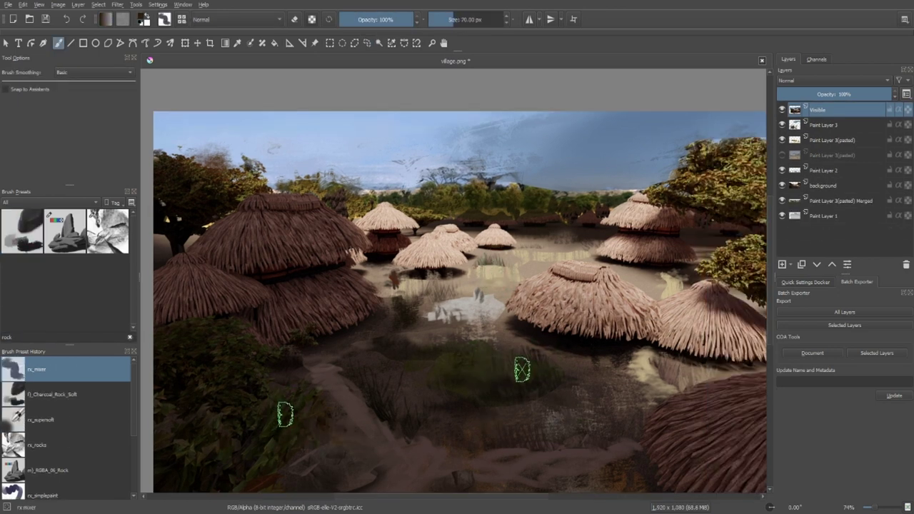
drag(510, 386, 567, 379)
drag(539, 433, 504, 373)
Step: Lasso a small area at the grass patch's edge and reduce the brush size for painting it
key(l)
drag(431, 365, 432, 365)
key(b)
shift+drag(431, 366, 412, 366)
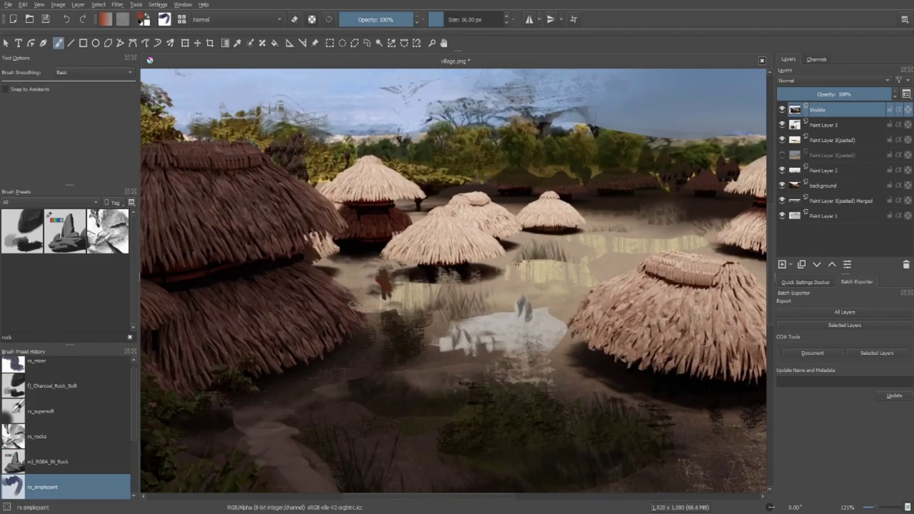
Step: Paint two small red figures in the clearing with the rx_simplepaint brush, reducing its size and sampling nearby ground colours
drag(385, 276, 383, 291)
shift+drag(386, 284, 376, 283)
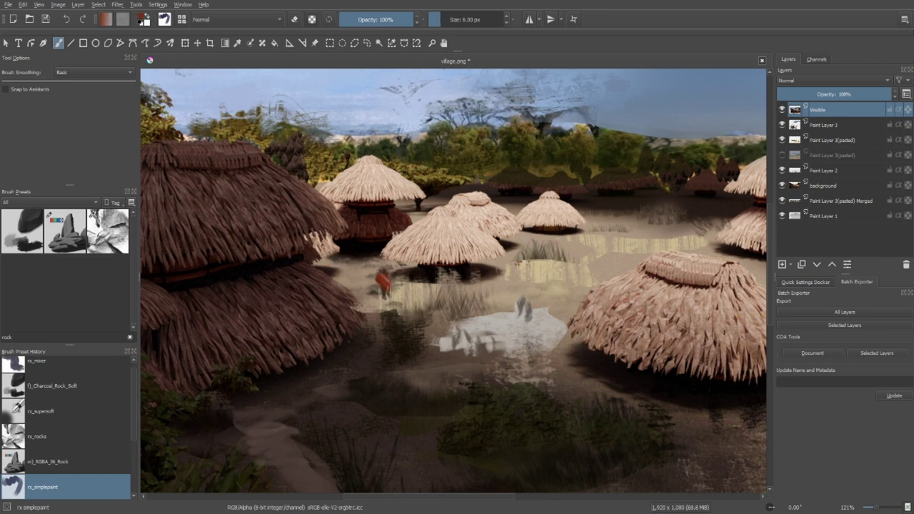
middle_drag(517, 260, 509, 264)
drag(509, 257, 510, 273)
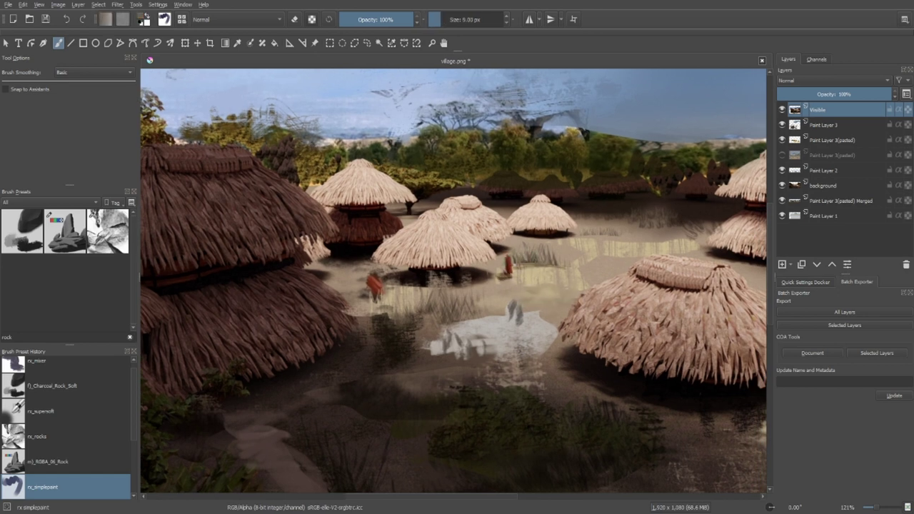
middle_drag(602, 266, 571, 249)
ctrl+click(488, 297)
ctrl+click(485, 292)
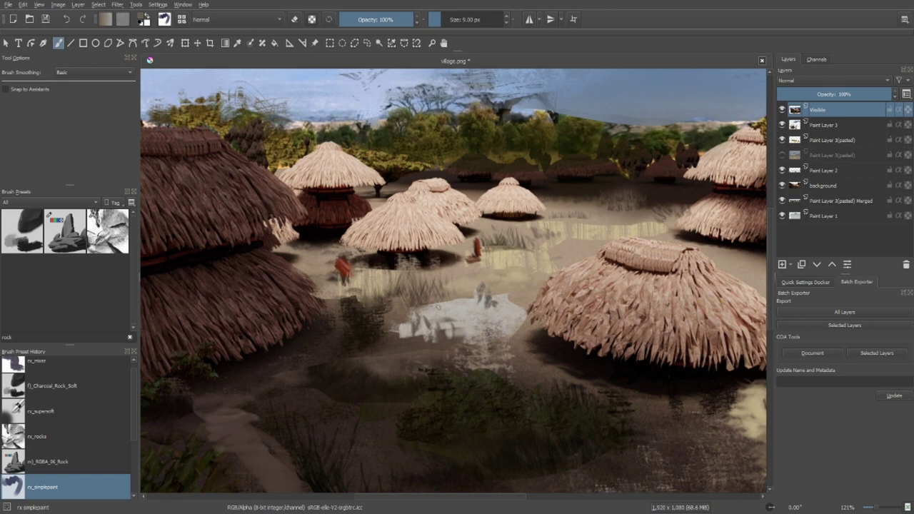
Step: Lasso the pale patch in the middle of the clearing, soften it with rx_supersoft, and clear the selection
click(367, 43)
drag(421, 309, 422, 350)
click(64, 411)
drag(520, 324, 471, 324)
click(367, 43)
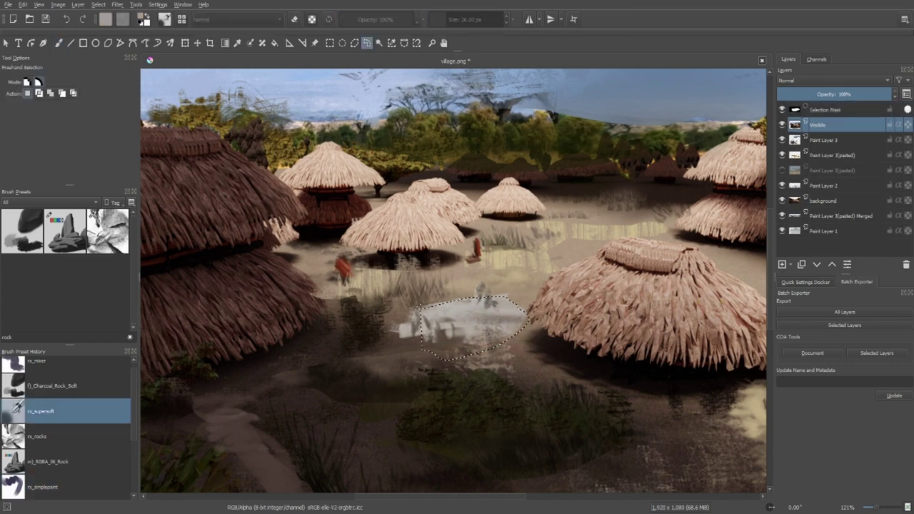
key(b)
key(ctrl+shift+a)
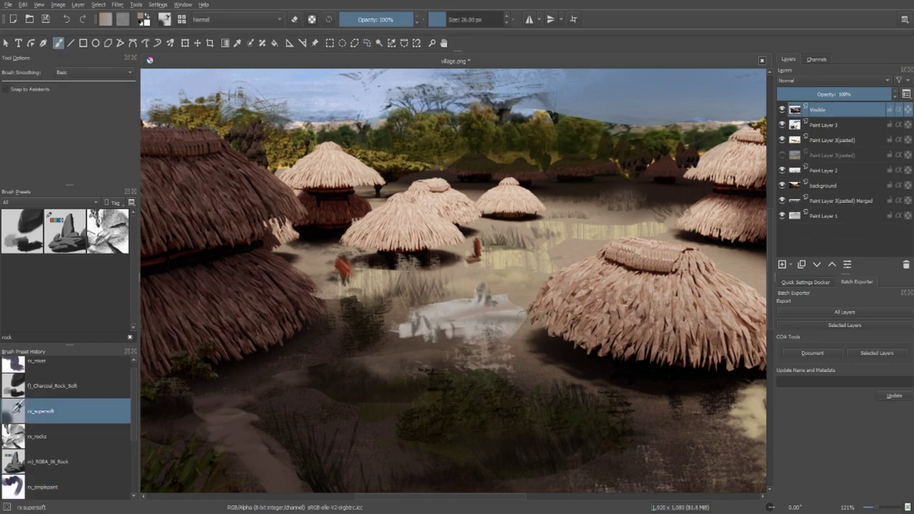
Step: Paint over the rough texture marks in the sky with sampled sky colours
ctrl+middle_drag(457, 257, 456, 275)
mouse_move(457, 249)
middle_down()
mouse_move(386, 284)
mouse_move(501, 368)
middle_up()
ctrl+click(307, 216)
drag(295, 221, 363, 260)
drag(365, 258, 403, 257)
ctrl+click(562, 232)
drag(547, 238, 580, 238)
ctrl+click(491, 223)
mouse_move(486, 226)
mouse_down()
mouse_move(444, 229)
mouse_move(498, 236)
mouse_up()
ctrl+middle_drag(545, 286, 545, 371)
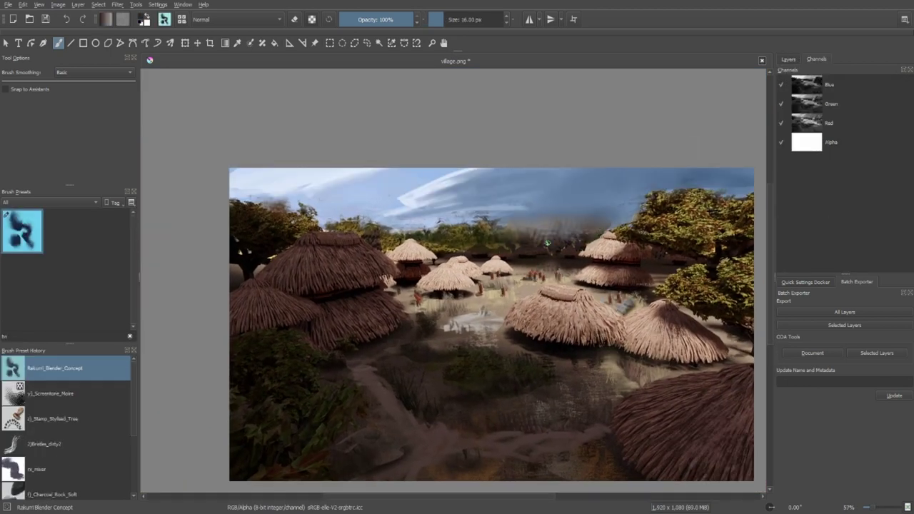
Step: Lasso the horizon beside the two-tiered hut, soften it with rx_supersoft in a sampled colour, and clear the selection
key(l)
drag(510, 249, 524, 240)
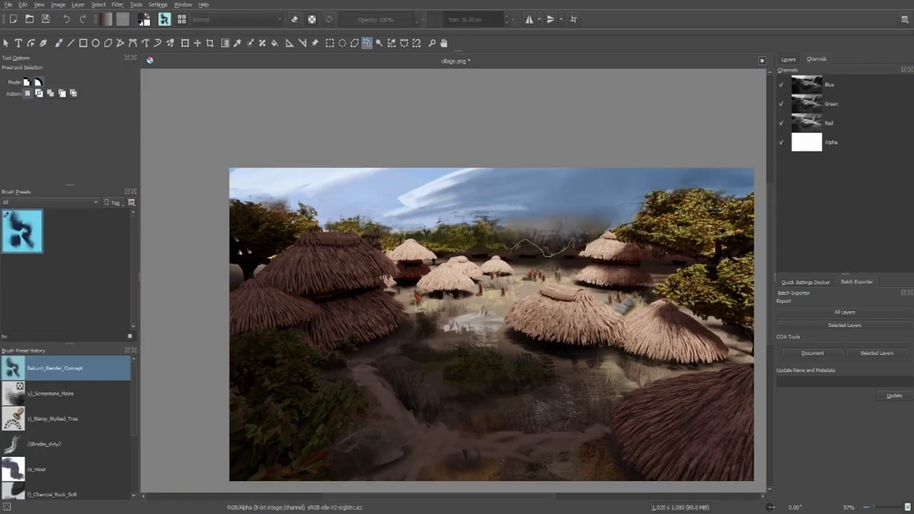
shift+drag(584, 249, 513, 208)
key(b)
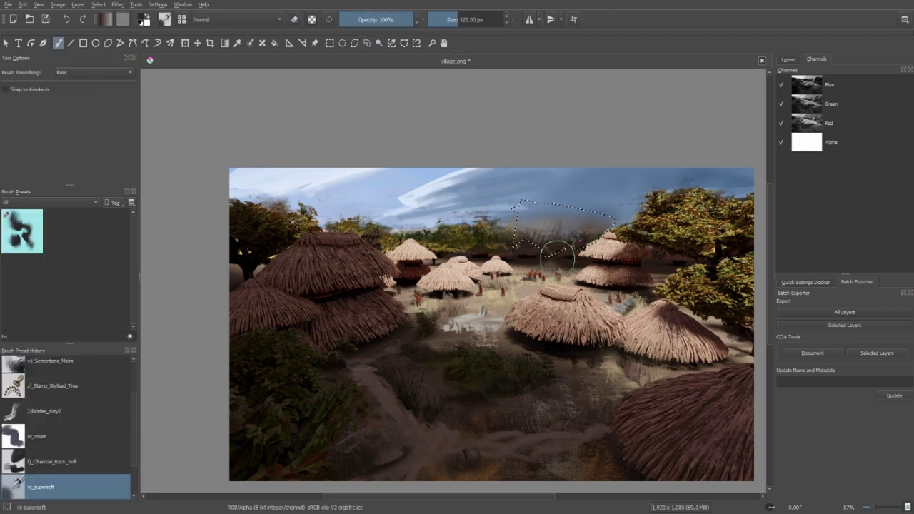
ctrl+click(588, 230)
mouse_move(590, 243)
mouse_down()
mouse_move(531, 250)
mouse_move(562, 247)
mouse_up()
key(ctrl+shift+a)
Step: Lasso further parts of the distant treeline and brush soft haze into them with rx_supersoft, clearing each selection
key(l)
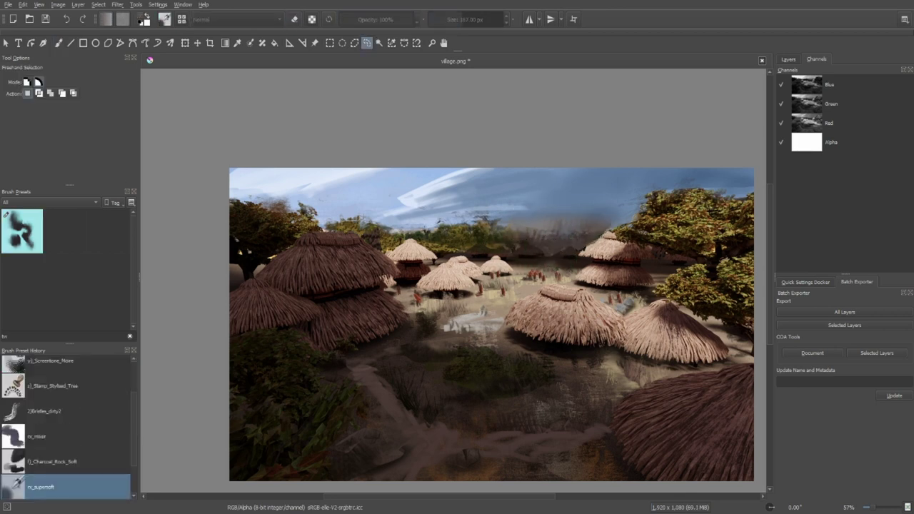
key(b)
mouse_move(417, 239)
mouse_down()
mouse_move(443, 256)
mouse_move(395, 270)
mouse_move(453, 250)
mouse_up()
key(ctrl+shift+a)
key(l)
key(b)
key(ctrl+shift+a)
key(l)
key(b)
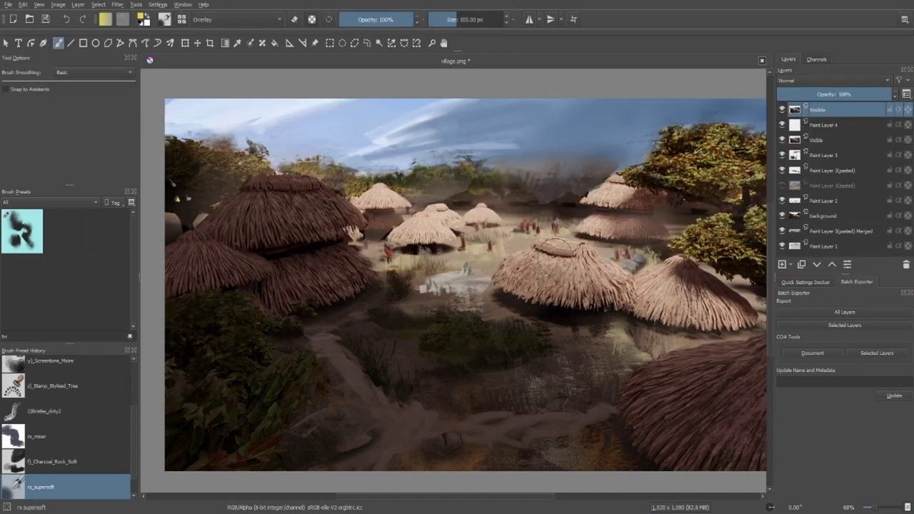
Step: Brush a yellow Overlay glow over the sunlit clearing and nearby thatch with a smaller 60 px rx_supersoft, undoing the first strokes
mouse_move(510, 247)
mouse_down()
mouse_move(554, 266)
mouse_move(527, 261)
mouse_up()
key(ctrl+z)
key(ctrl+z)
mouse_move(526, 274)
shift+mouse_down()
mouse_move(542, 274)
mouse_move(508, 274)
shift+mouse_up()
drag(358, 238, 354, 235)
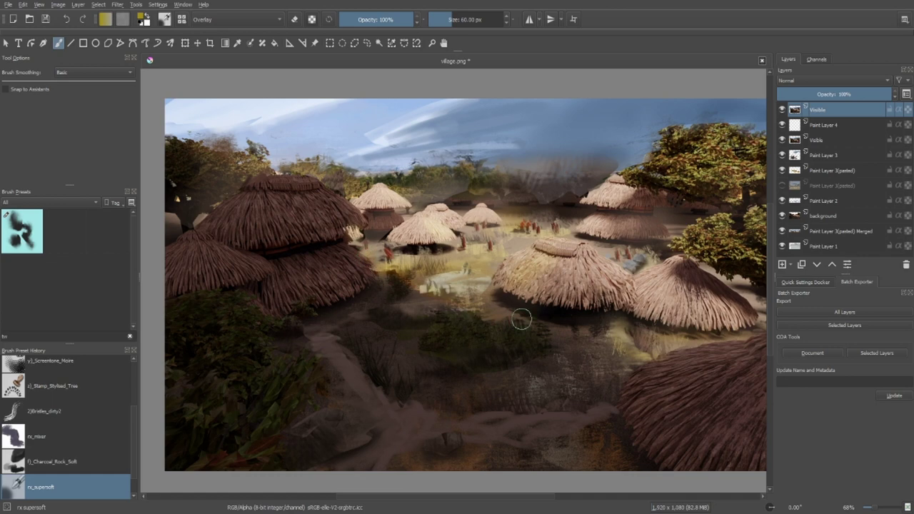
Step: Erase the pasted cloudy sky from over the distant trees and huts with rx_eraser, enlarging it to 235 px
scroll(515, 317, down, 3)
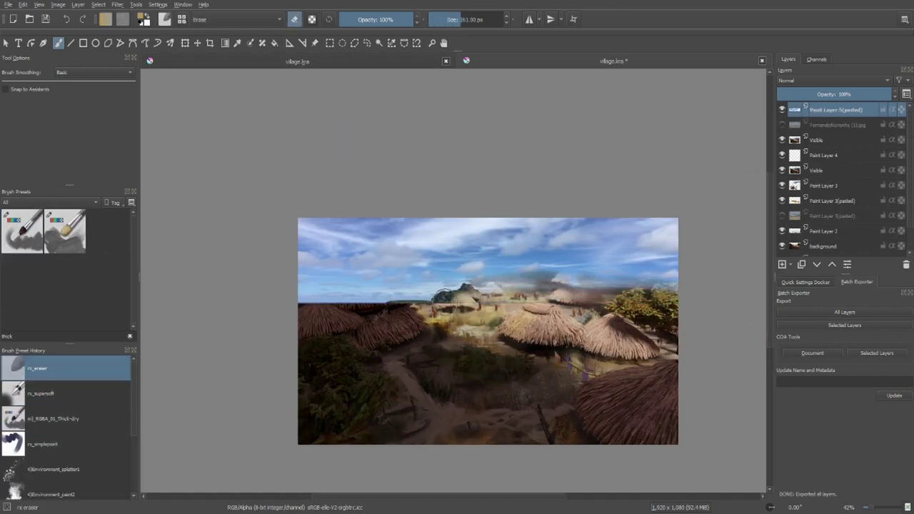
mouse_move(443, 295)
mouse_down()
mouse_move(314, 289)
mouse_move(336, 254)
mouse_move(429, 285)
mouse_move(654, 270)
mouse_up()
ctrl+middle_drag(642, 346, 564, 278)
shift+drag(544, 267, 569, 268)
mouse_move(447, 254)
mouse_down()
mouse_move(349, 239)
mouse_move(347, 254)
mouse_up()
ctrl+middle_drag(637, 284, 516, 358)
scroll(682, 257, up, 3)
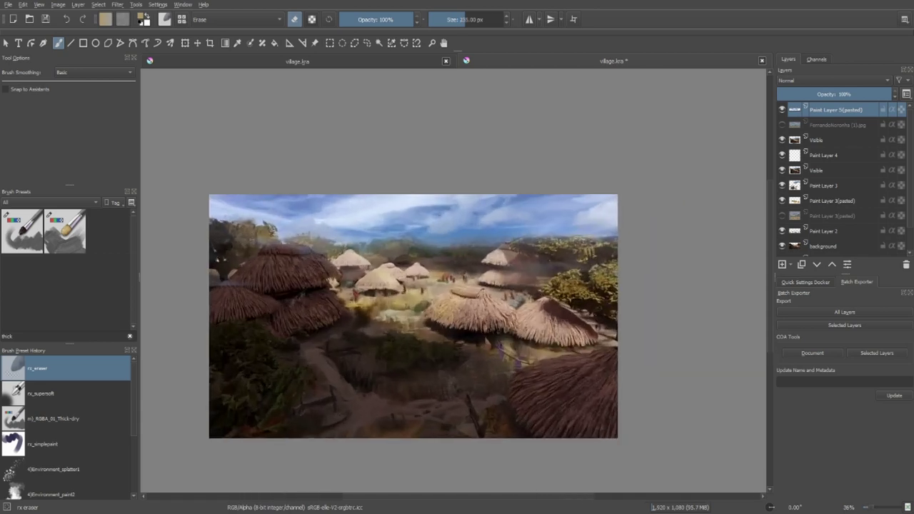
key(Insert)
key(ctrl+e)
key(ctrl+j)
key(ctrl+z)
Step: Erase the pasted sky over the large yellow-green tree and switch to the rx_supersoft brush at 233 px
middle_drag(586, 275, 679, 261)
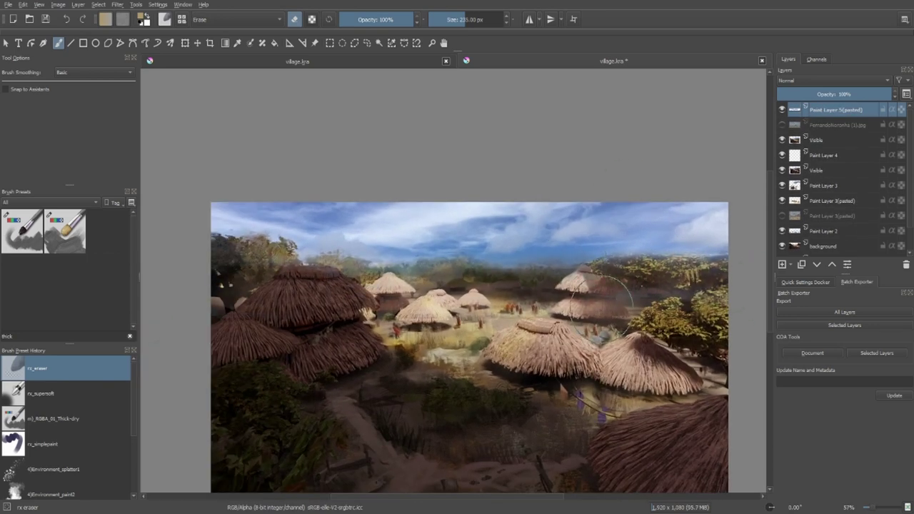
mouse_move(714, 260)
mouse_down()
mouse_move(663, 214)
mouse_move(644, 267)
mouse_up()
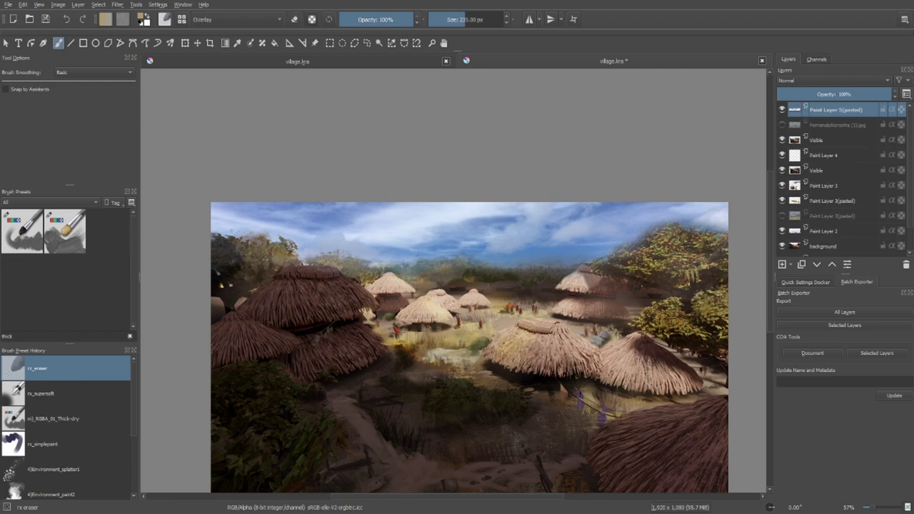
key(/)
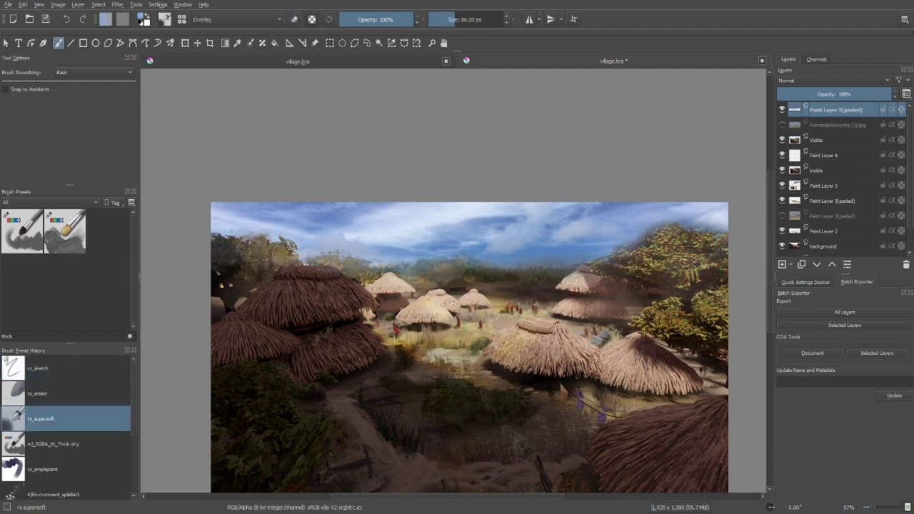
shift+drag(589, 244, 633, 243)
mouse_move(575, 244)
mouse_down()
mouse_move(620, 242)
mouse_move(503, 259)
mouse_up()
key(ctrl+z)
key(ctrl+z)
mouse_move(685, 232)
mouse_down()
mouse_move(543, 245)
mouse_move(593, 232)
mouse_up()
key(ctrl+z)
Step: Lock the transparency of Paint Layer 5(pasted) and darken its sky with Multiply strokes of rx_supersoft
click(901, 109)
mouse_move(593, 230)
mouse_down()
mouse_move(542, 235)
mouse_move(563, 235)
mouse_up()
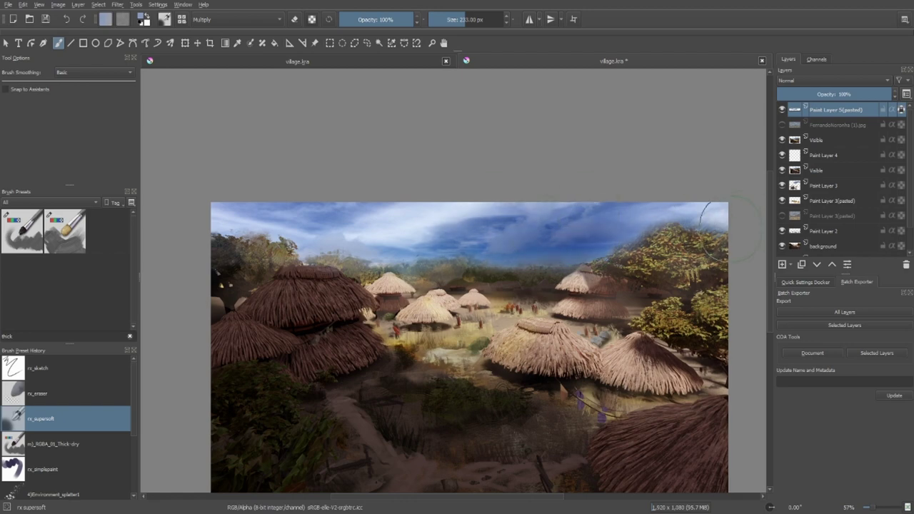
drag(746, 222, 713, 218)
mouse_move(539, 257)
mouse_down()
mouse_move(226, 267)
mouse_move(327, 281)
mouse_up()
Step: Sample a deep blue from the sky and set the rx_supersoft brush to Multiply at 141 px for darkening the clouds
scroll(428, 307, down, 6)
scroll(464, 299, up, 5)
scroll(346, 319, up, 3)
middle_drag(347, 319, 346, 335)
key(alt+shift+c)
ctrl+click(548, 248)
shift+drag(488, 281, 445, 281)
key(shift+alt+m)
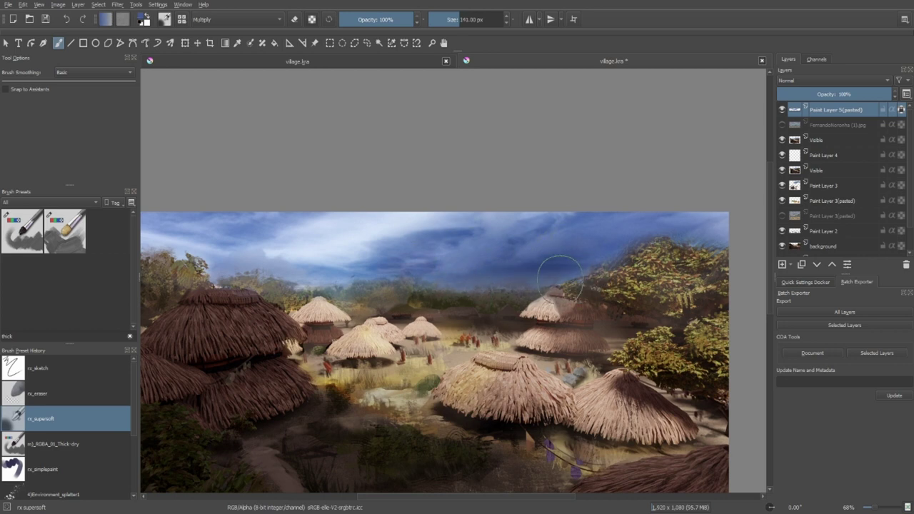
Step: Create a new layer from everything visible and darken the horizon beside the two-tiered hut with a 58 px Multiply brush
key(ctrl+alt+shift+e)
shift+drag(536, 284, 496, 284)
drag(536, 287, 476, 280)
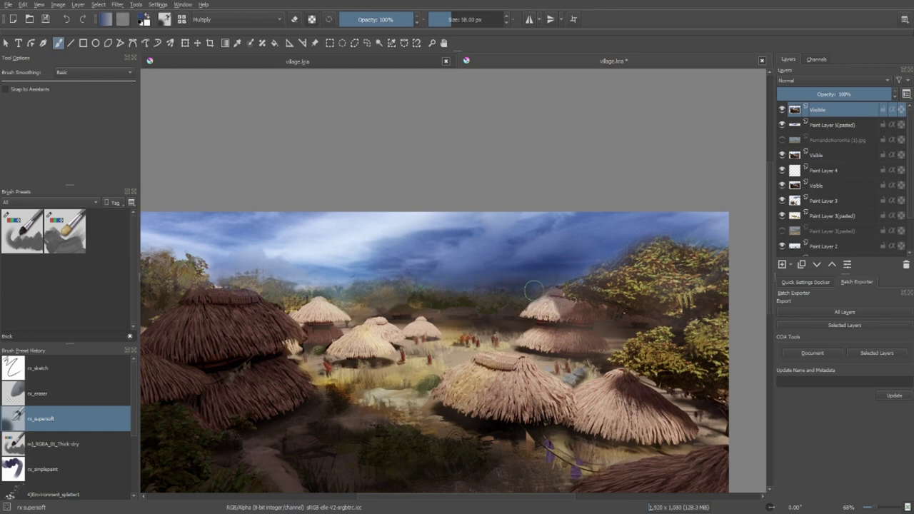
key(bracketright)
key(bracketright)
key(bracketright)
key(bracketright)
key(bracketright)
middle_drag(208, 219, 248, 222)
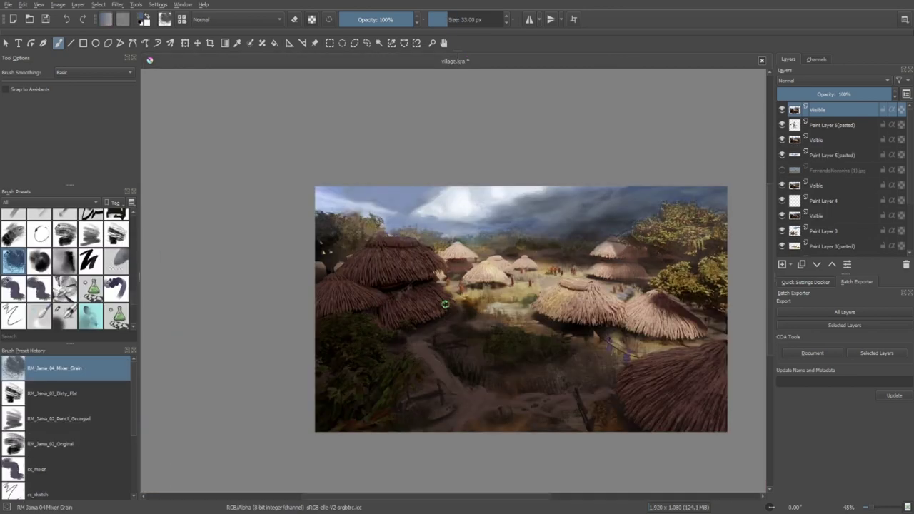
Step: Mirror the canvas view to check the composition, and flip it back
key(m)
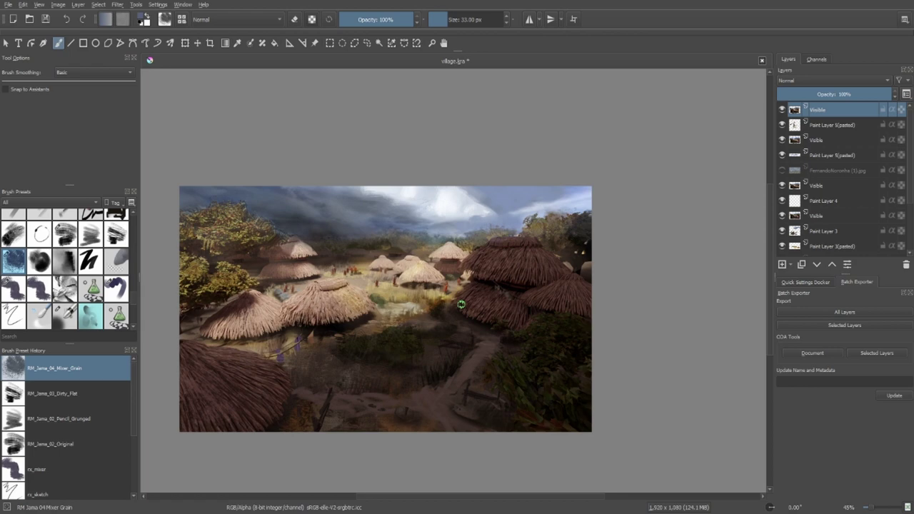
key(m)
scroll(461, 304, up, 3)
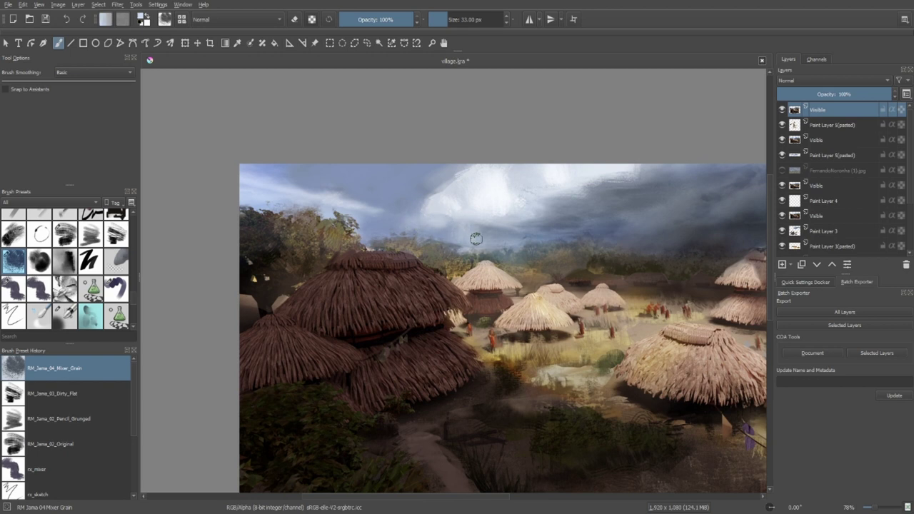
Step: Extend and blend the bright cloud's lower edge with RM_Jama_04_Mixer_Grain, using sampled sky and cloud colours
ctrl+click(376, 221)
ctrl+click(434, 218)
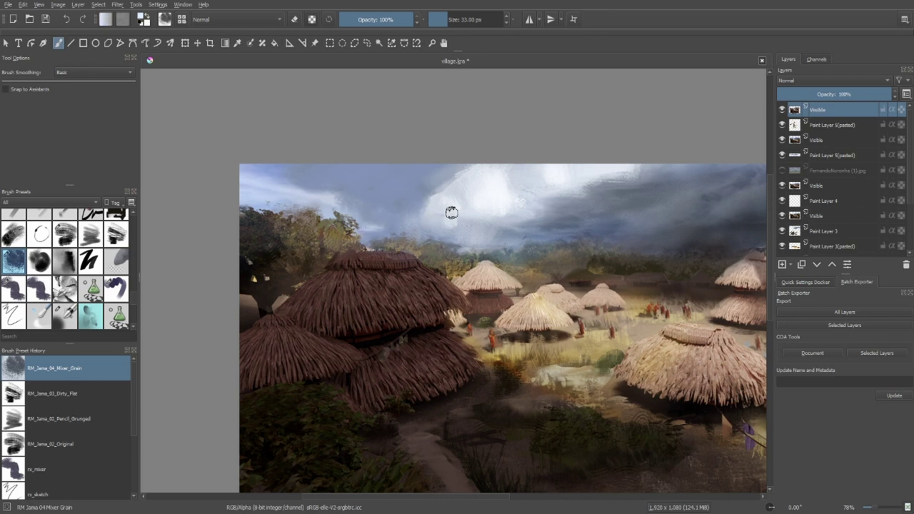
mouse_move(478, 235)
mouse_down()
mouse_move(500, 222)
mouse_move(424, 227)
mouse_up()
ctrl+click(436, 212)
ctrl+click(482, 204)
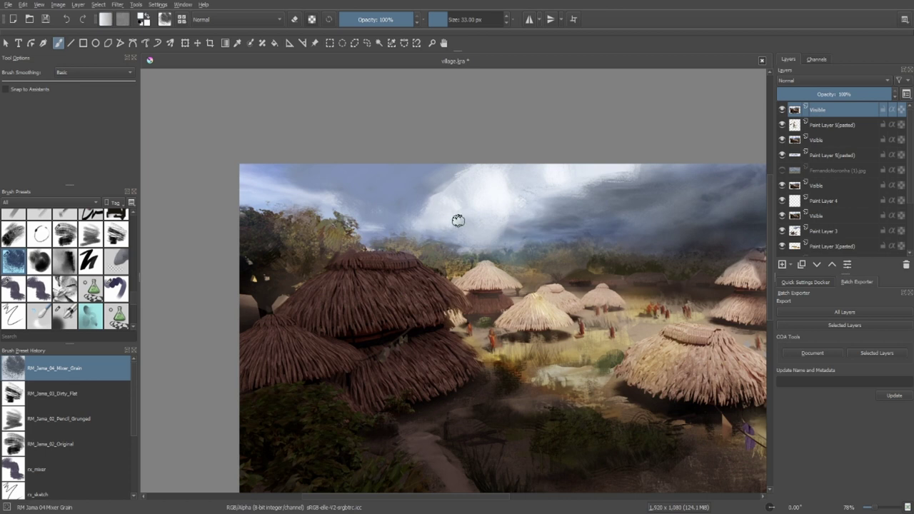
ctrl+click(468, 226)
ctrl+click(449, 185)
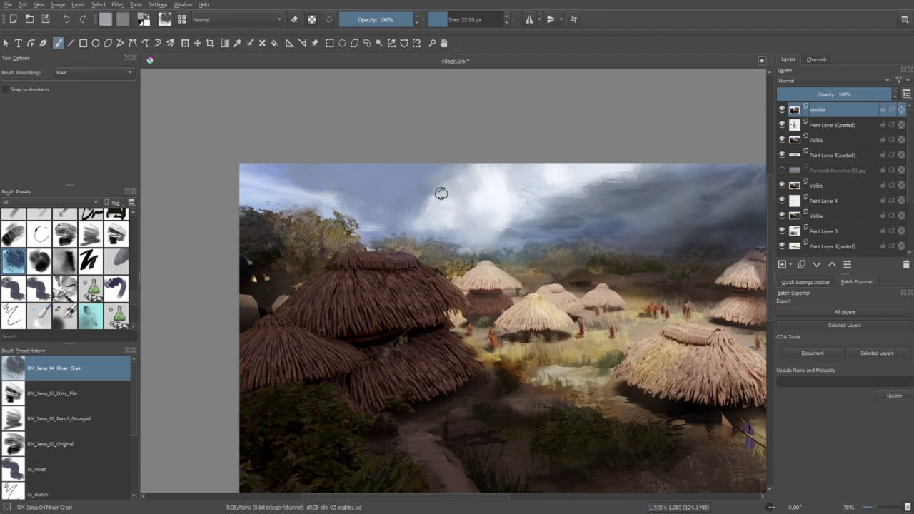